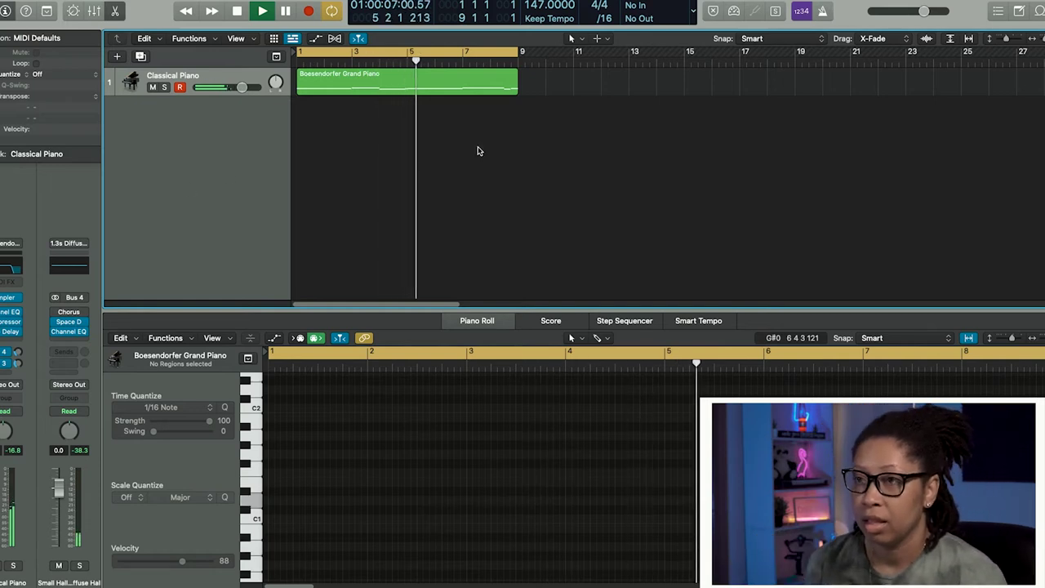
Check the piano track's sound in the library and play the recorded part from the beginning
key("space")
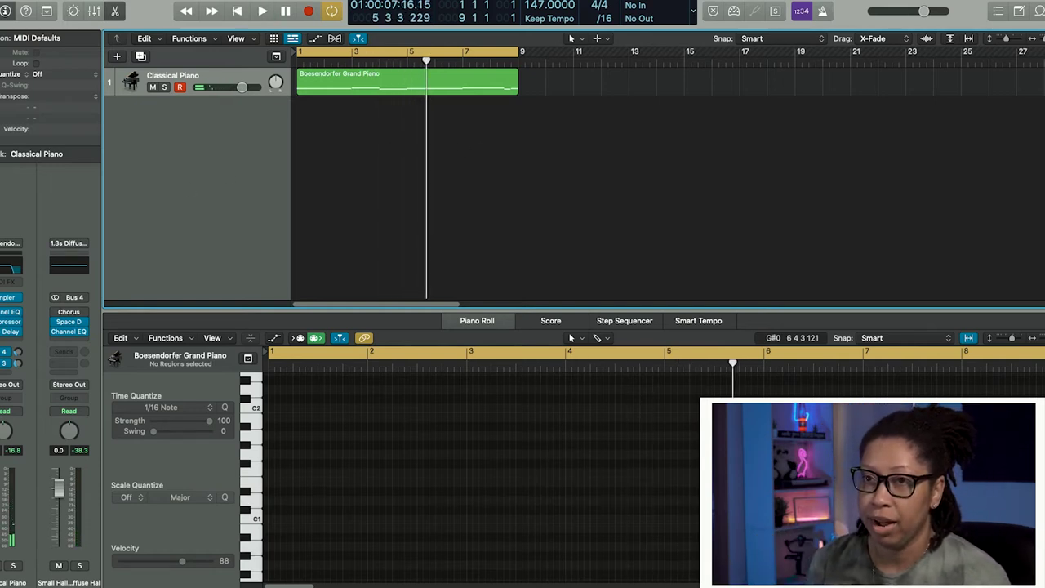
key("y")
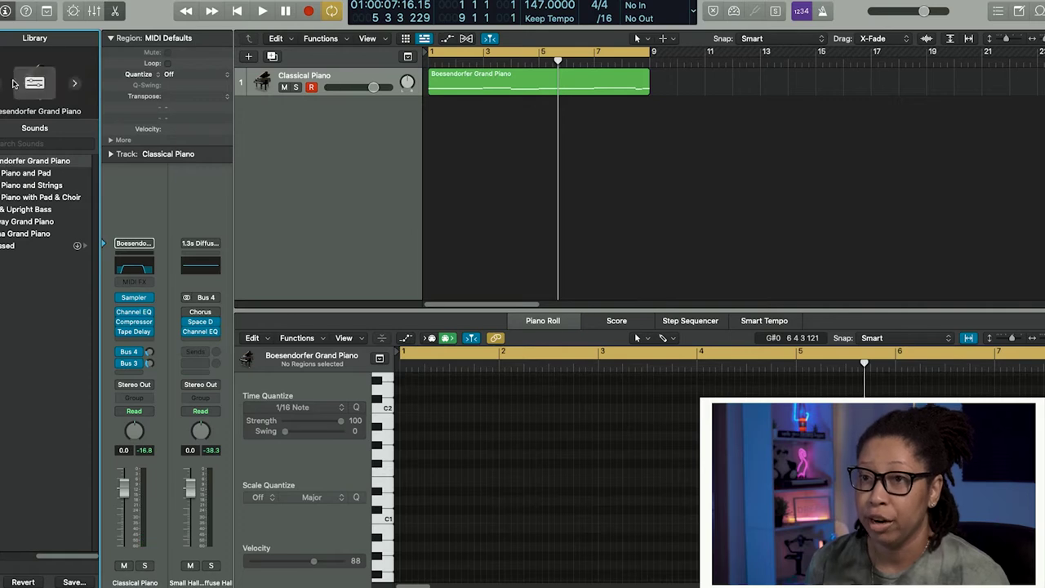
key("y")
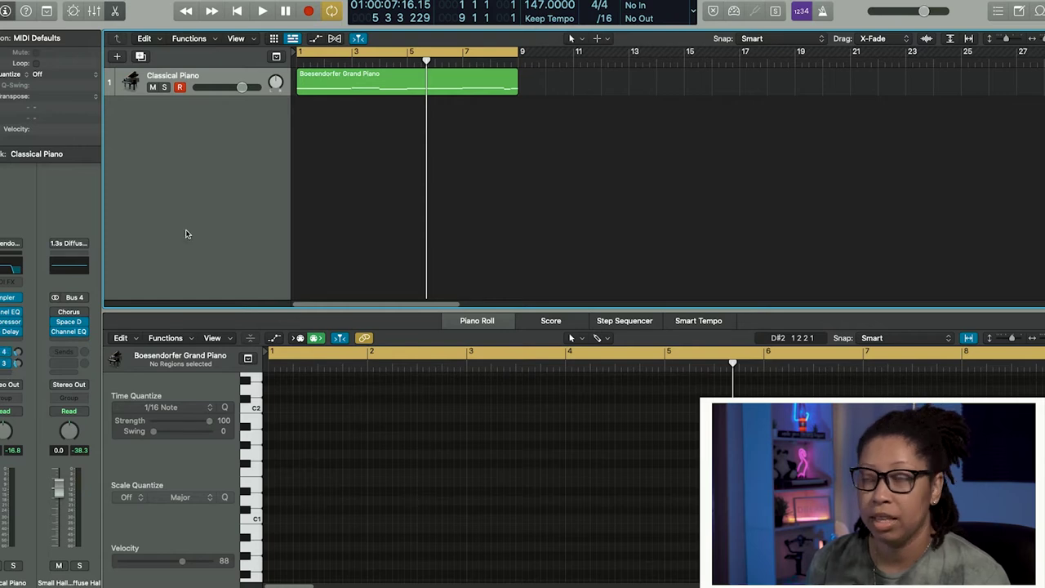
key("Return")
key("space")
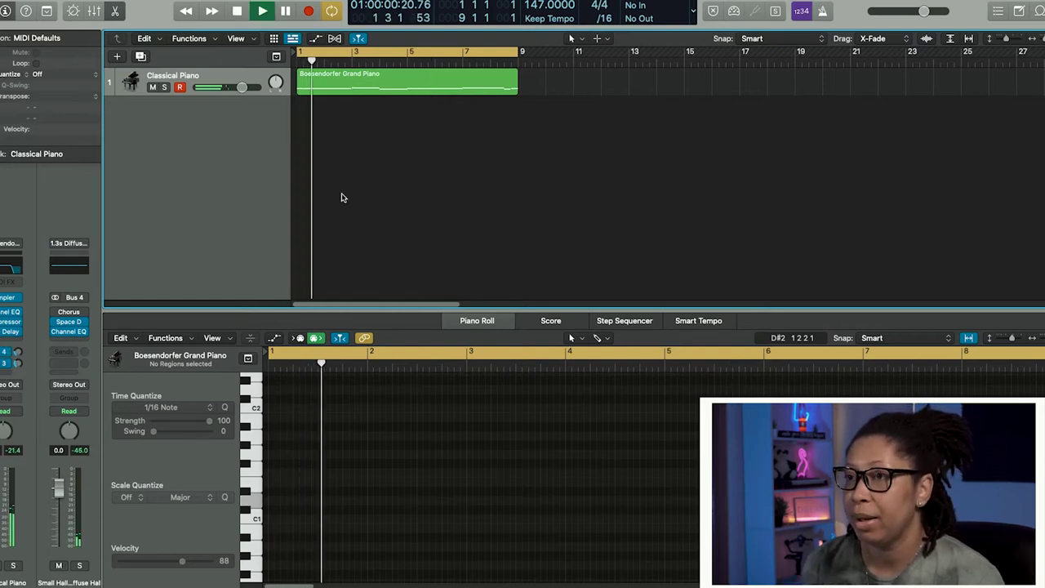
key("space")
Duplicate all the notes of the Classical Piano region one octave higher
left_click(330, 86)
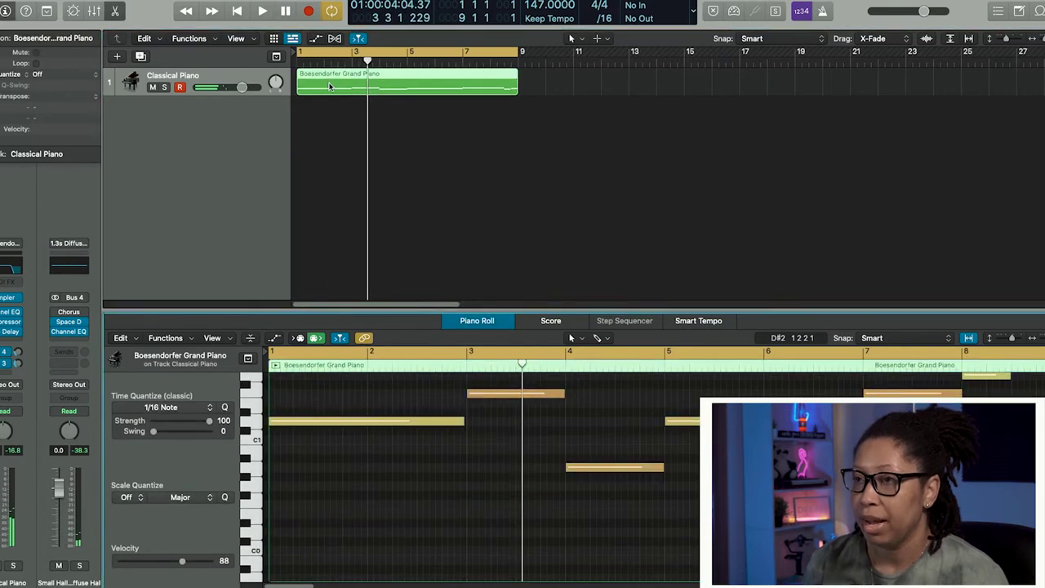
left_click(381, 491)
key("super+a")
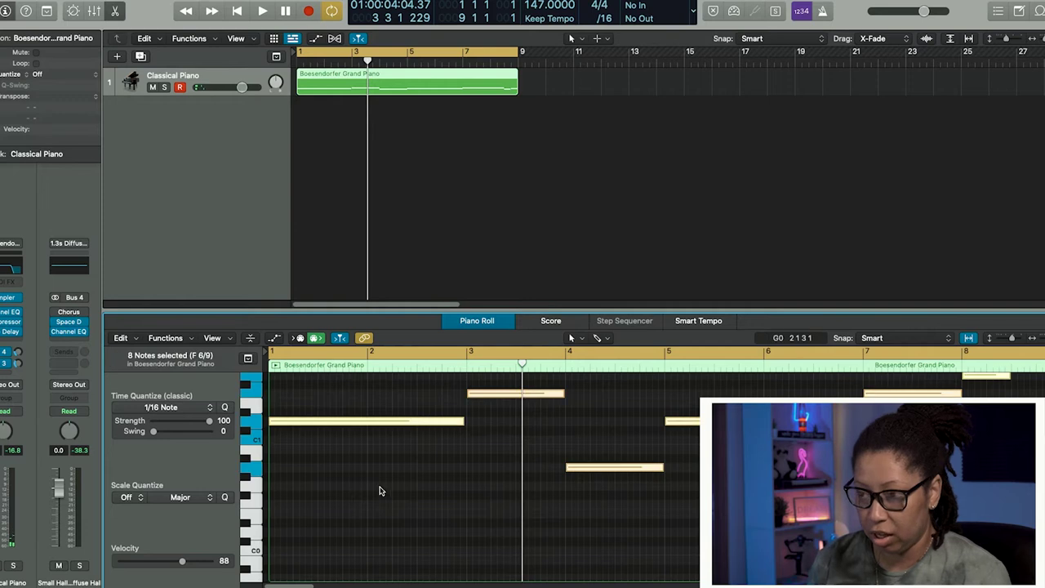
mouse_move(327, 418)
left_mouse_down()
mouse_move(327, 401)
mouse_move(333, 425)
left_mouse_up()
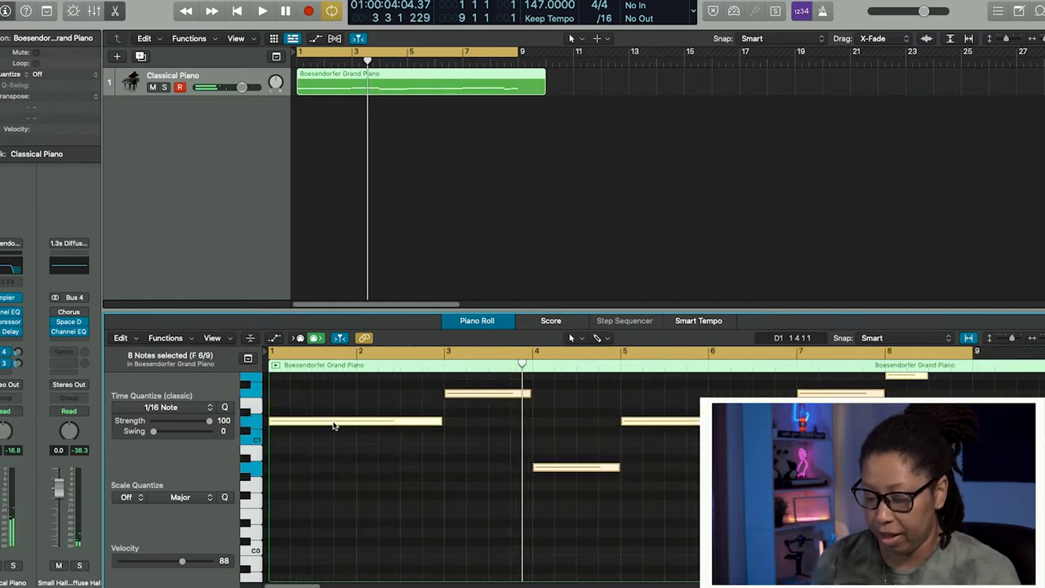
scroll(315, 441, "up", 3)
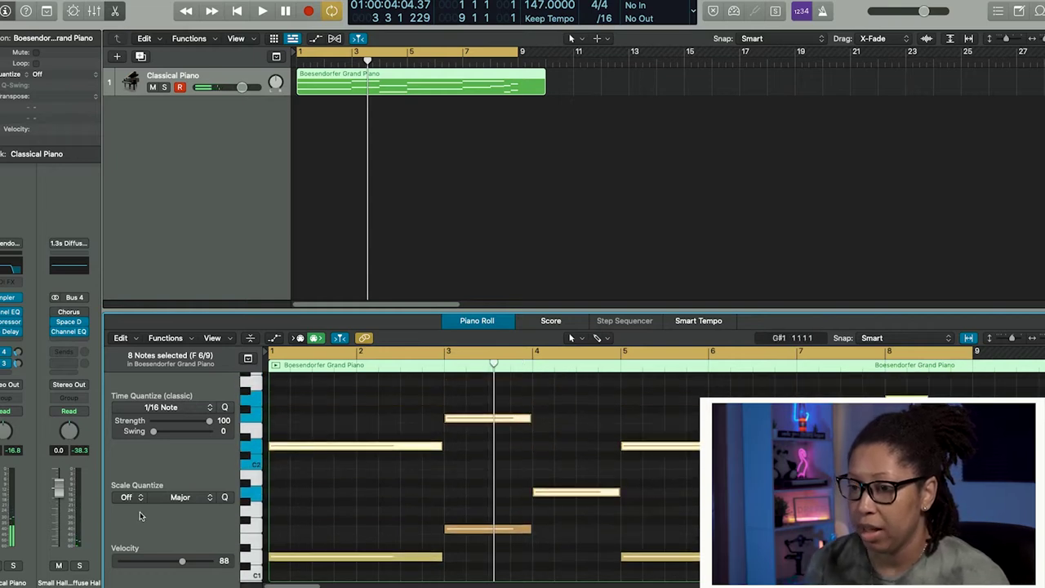
Show the region's Note Velocity lane, lower the upper-octave piano notes to a velocity of about 75, and play the part
key("a")
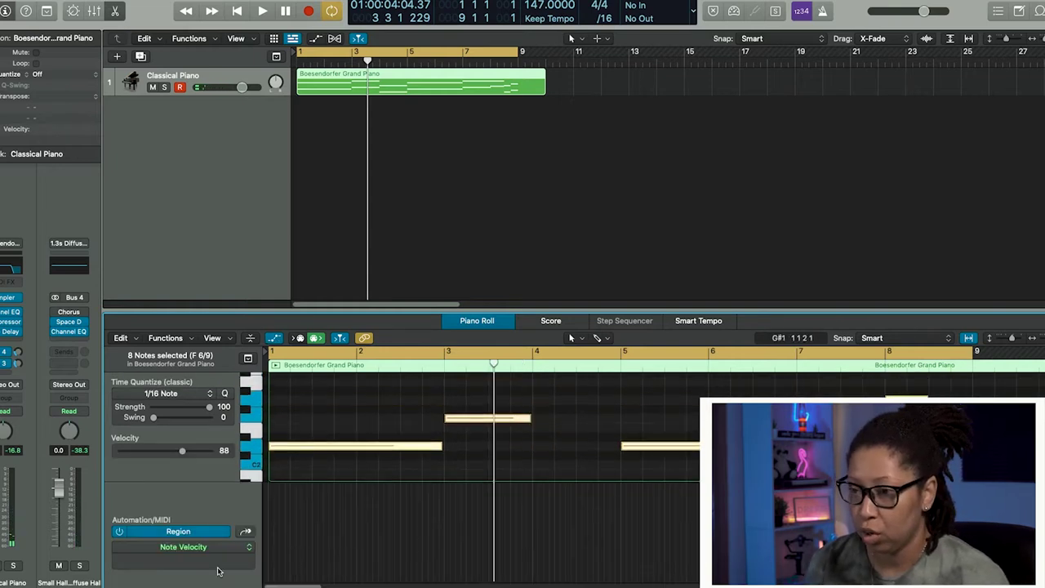
left_click(201, 549)
left_click(246, 581)
left_click_drag(432, 514, 433, 531)
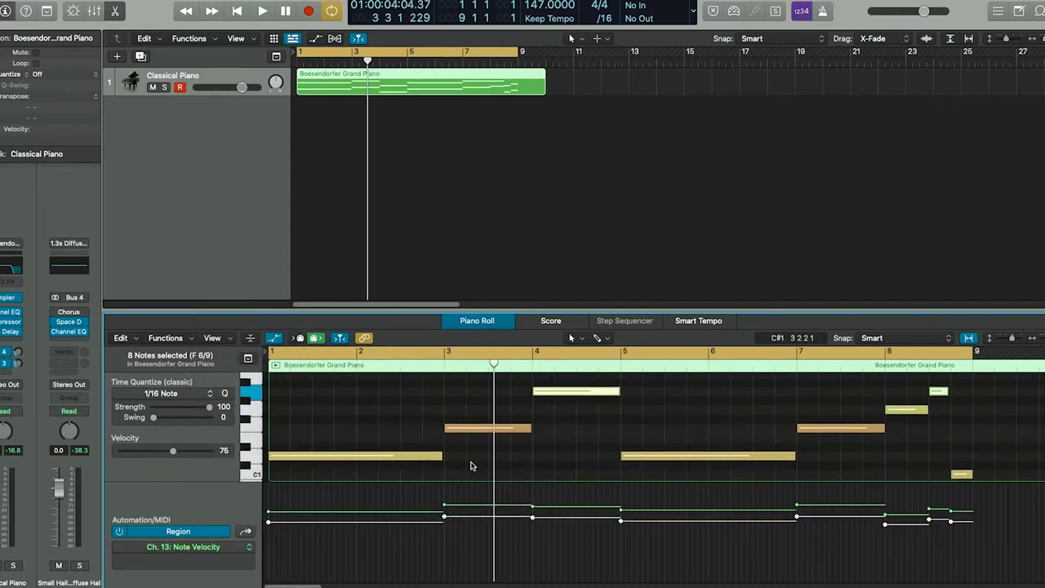
scroll(472, 466, "up", 2)
key("space")
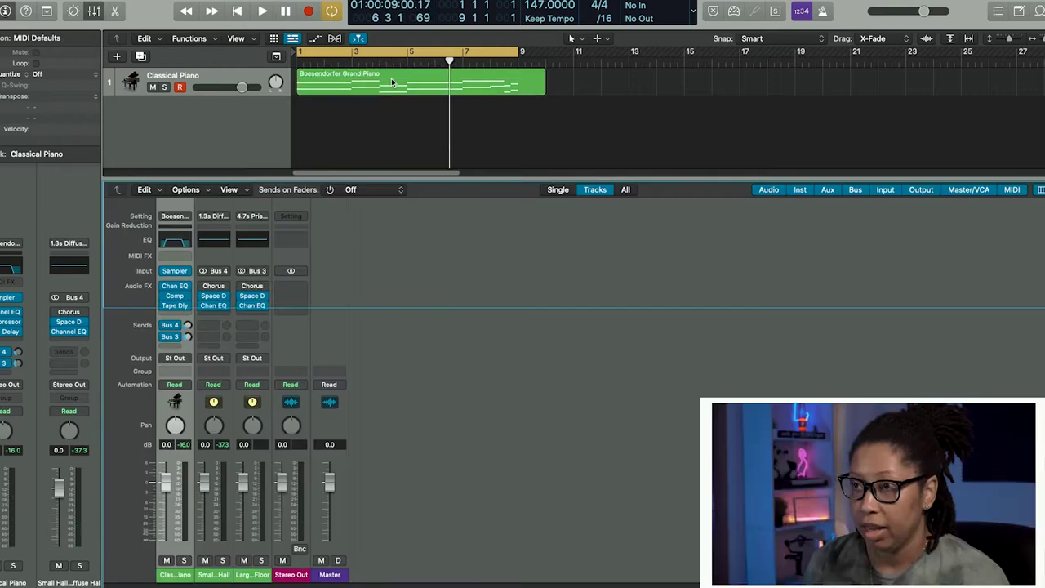
Add a second software instrument track with the Studio Cellos patch, copy the piano region onto it and solo it
key("x")
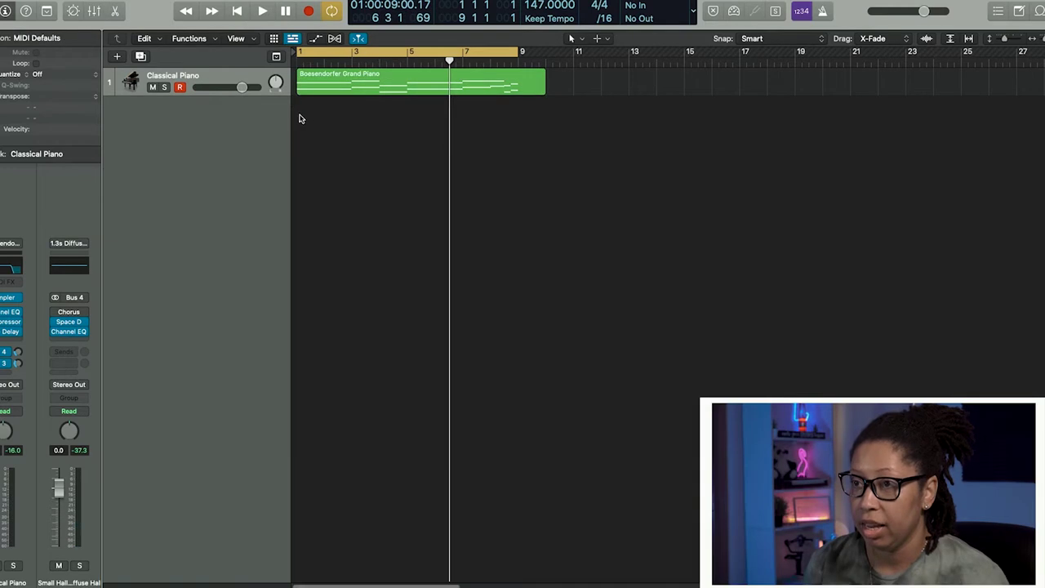
double_click(205, 132)
key("y")
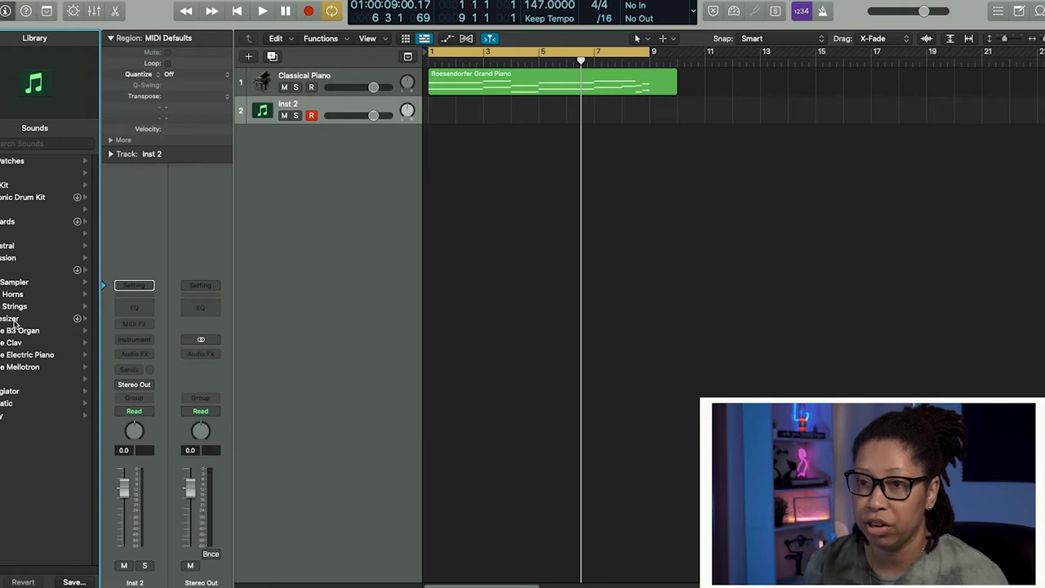
left_click(15, 307)
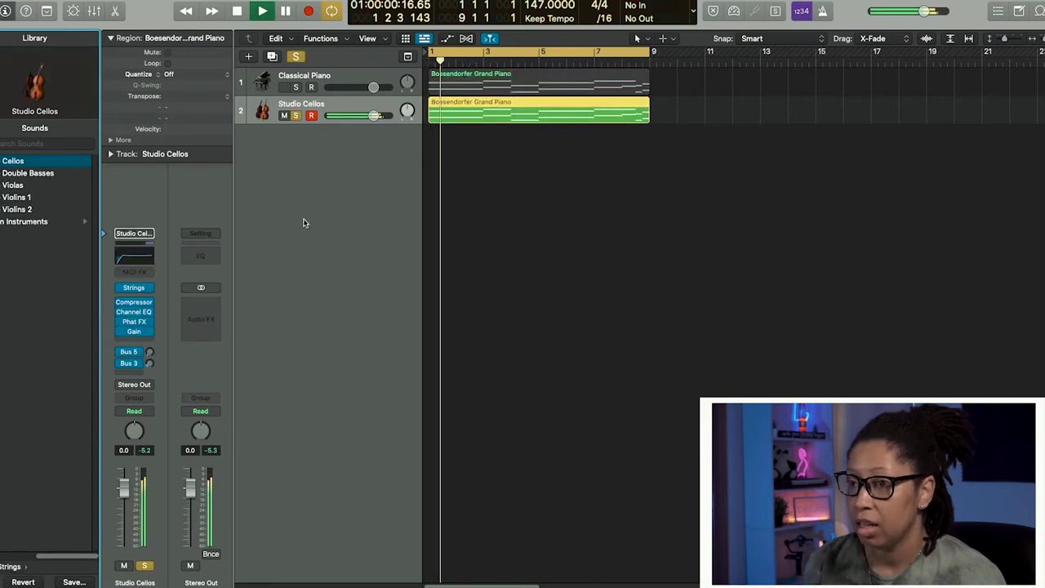
Lower the Studio Cellos track to -11.6 dB and delete the lower-octave notes from its region
left_click_drag(120, 527, 123, 519)
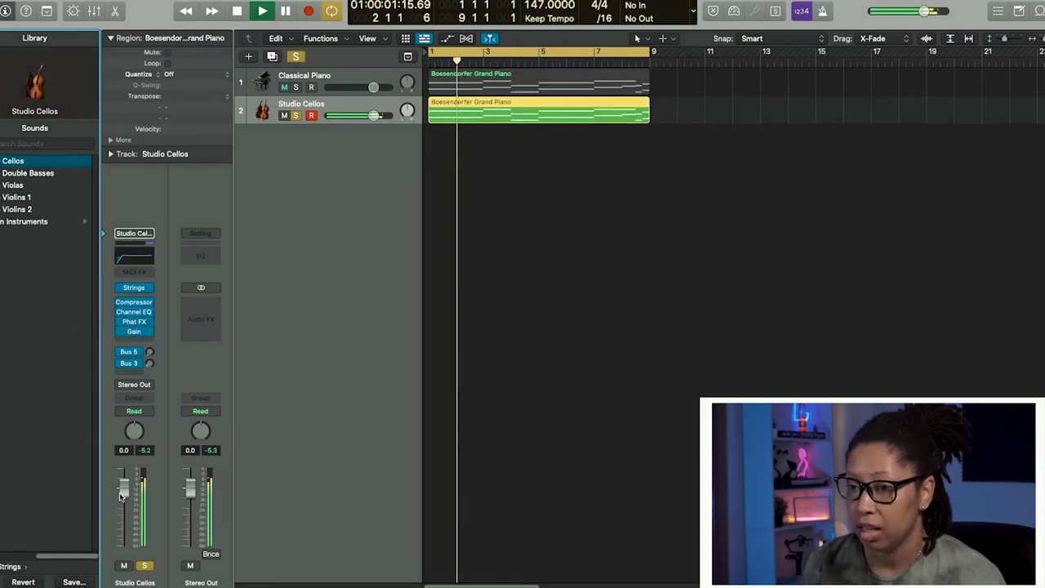
left_click(644, 176)
double_click(499, 113)
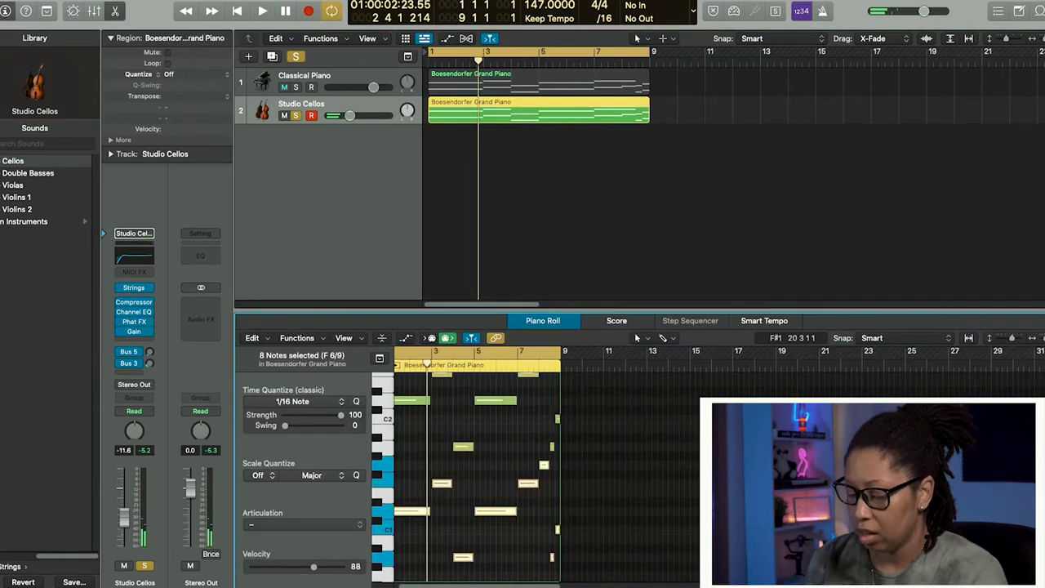
key("Delete")
scroll(446, 464, "up", 3)
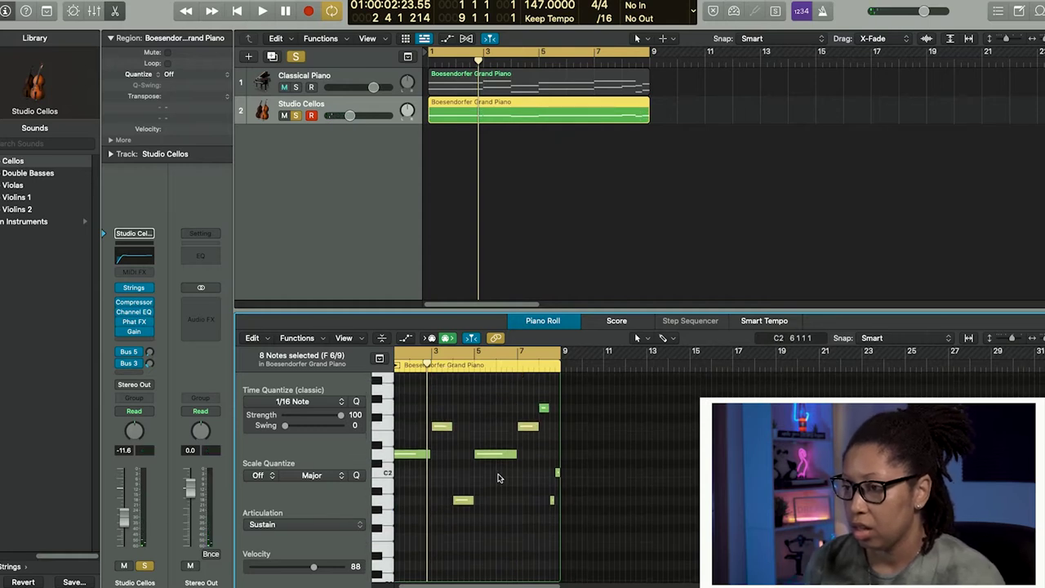
Transpose all remaining notes in the Studio Cellos region up one octave during playback
key("space")
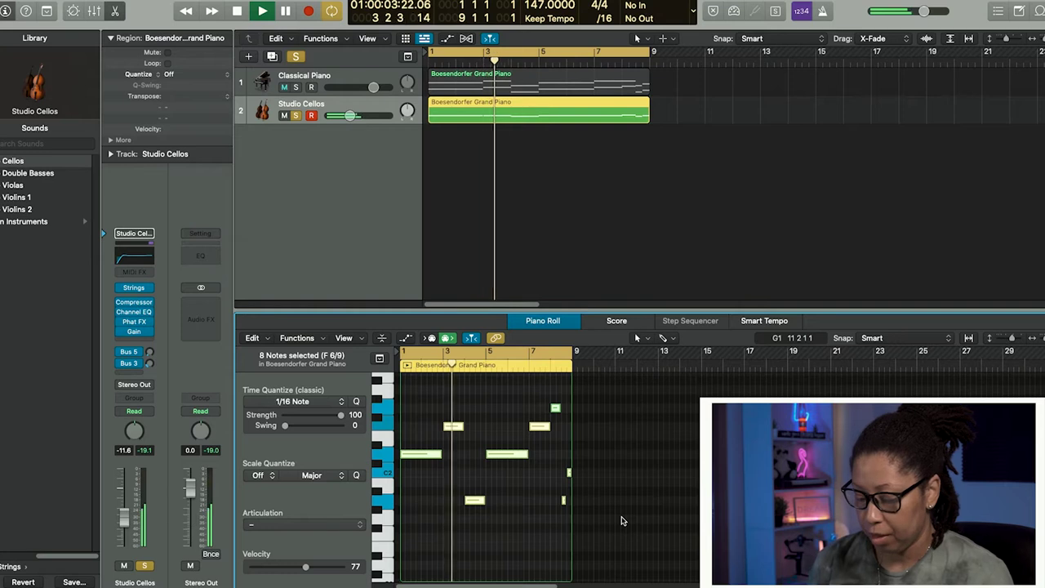
key("alt+shift+Up")
scroll(566, 430, "up", 2)
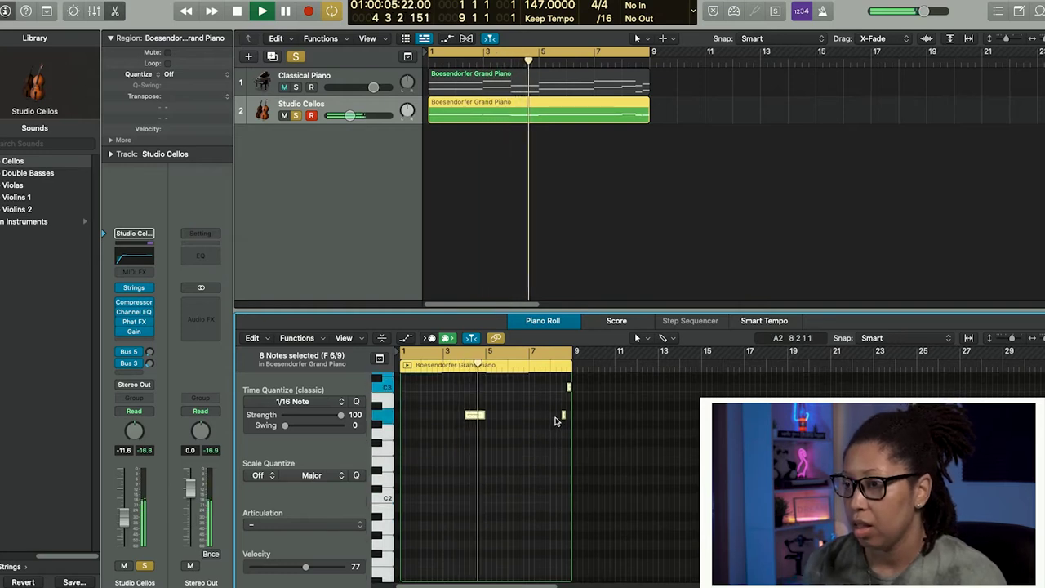
Audition Studio Violins 2, switch the string track to Studio Violins 1, and browse the section instruments
left_click(5, 210)
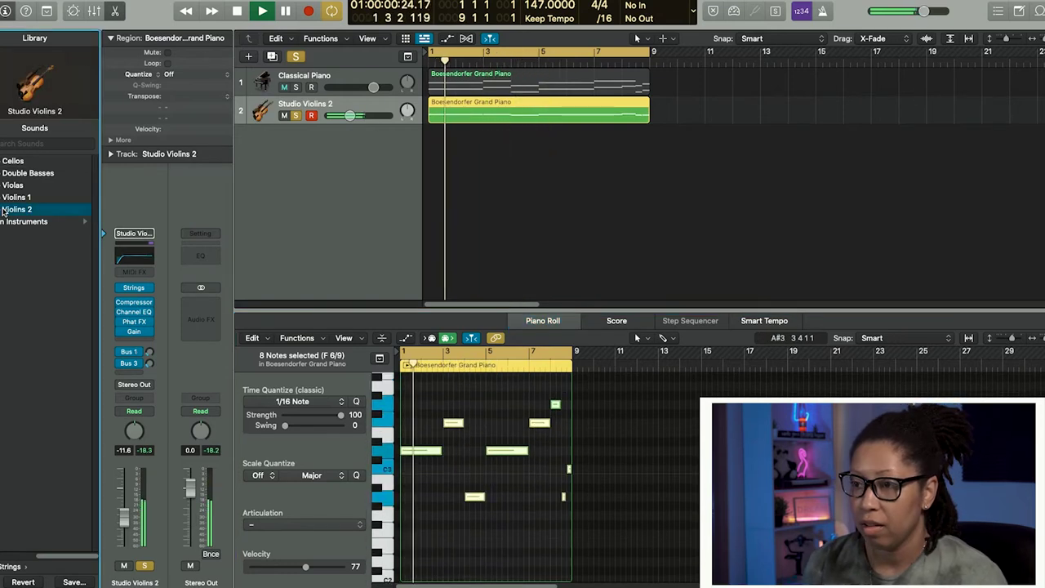
left_click(6, 197)
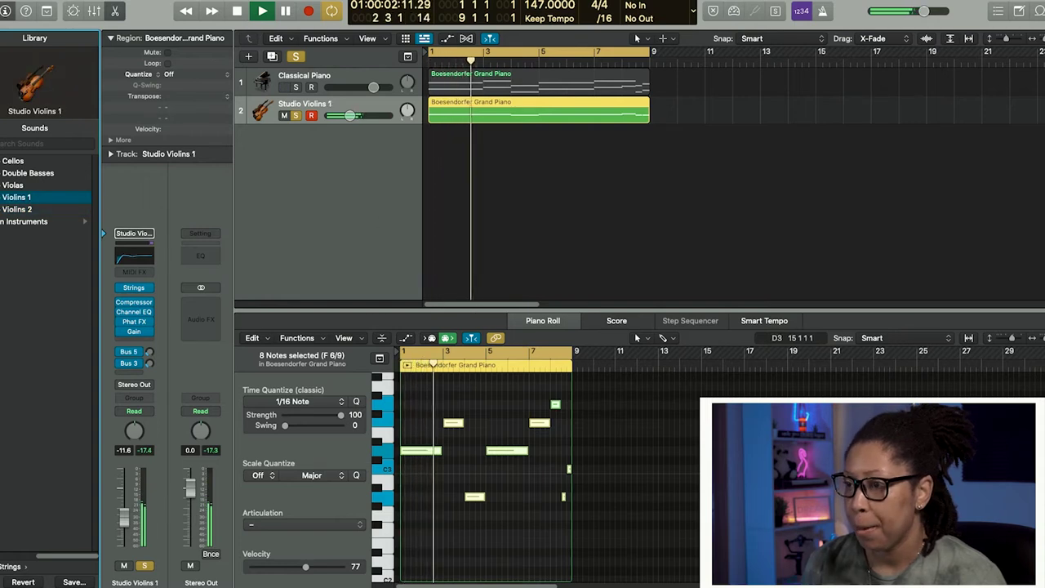
left_click(25, 222)
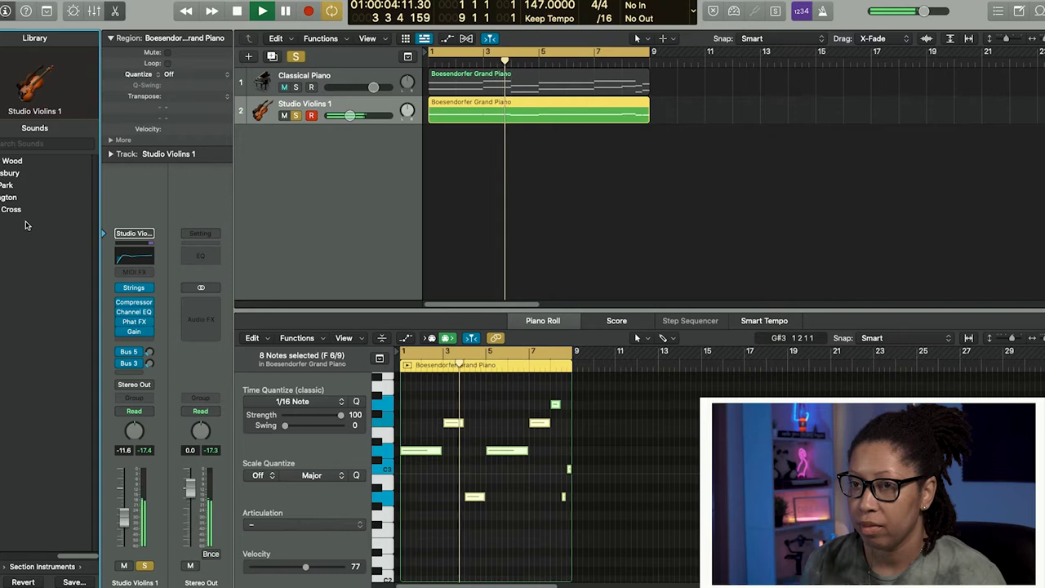
Insert a ChromaVerb reverb on the Studio Violins 1 track and play the part from the beginning
left_click(134, 341)
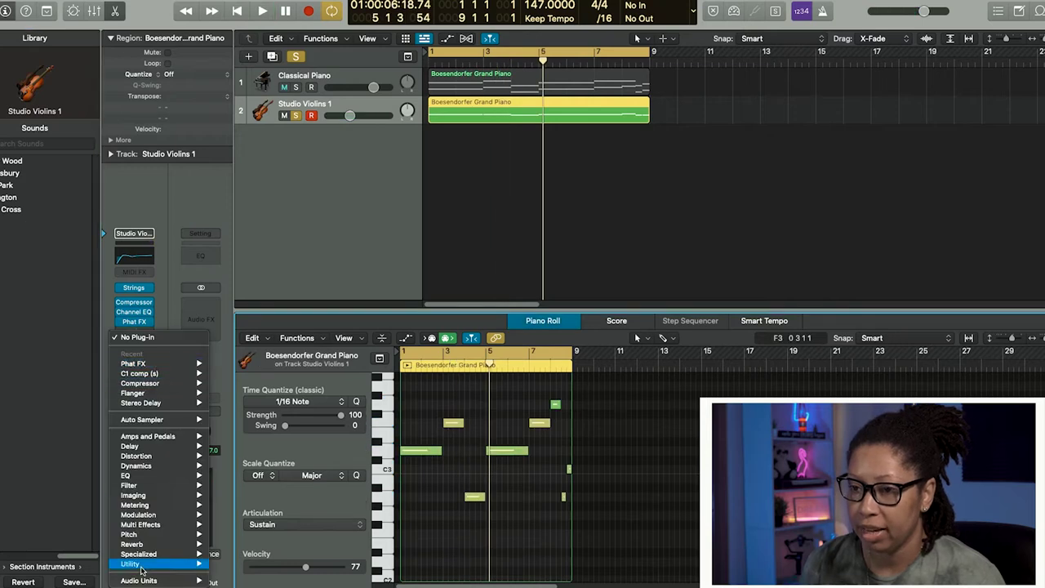
mouse_move(143, 545)
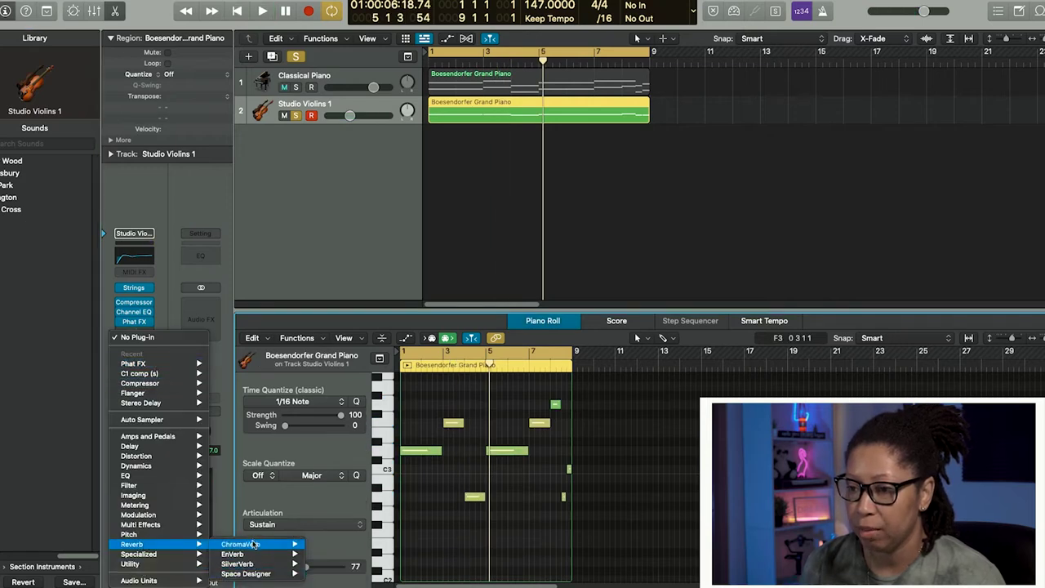
left_click(254, 544)
key("Return")
key("space")
Set ChromaVerb to the Dark Room type and reshape its damping EQ, cutting the lows and raising the mid and high bands
left_click_drag(528, 254, 525, 322)
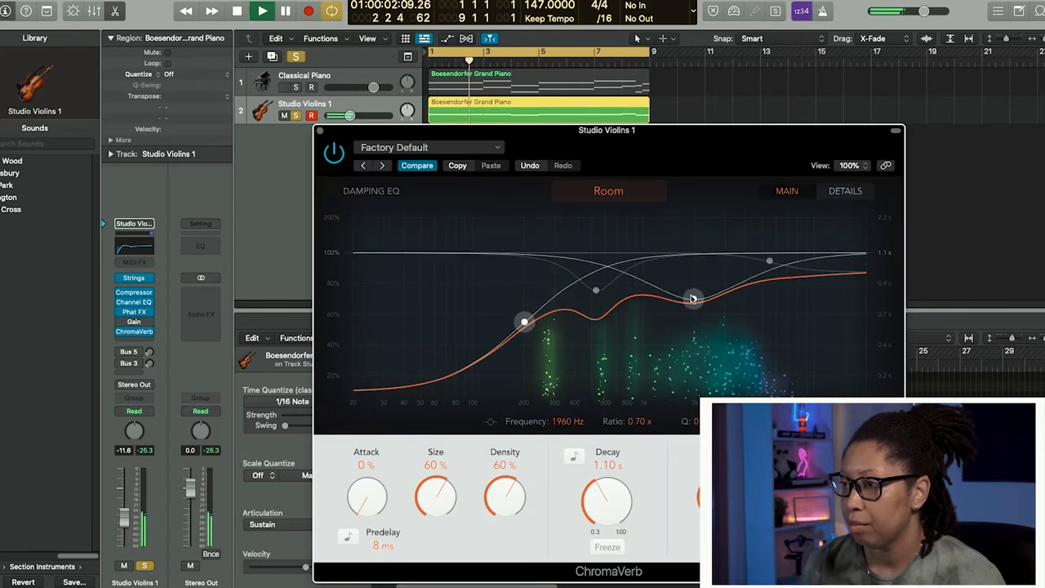
left_click_drag(692, 298, 693, 232)
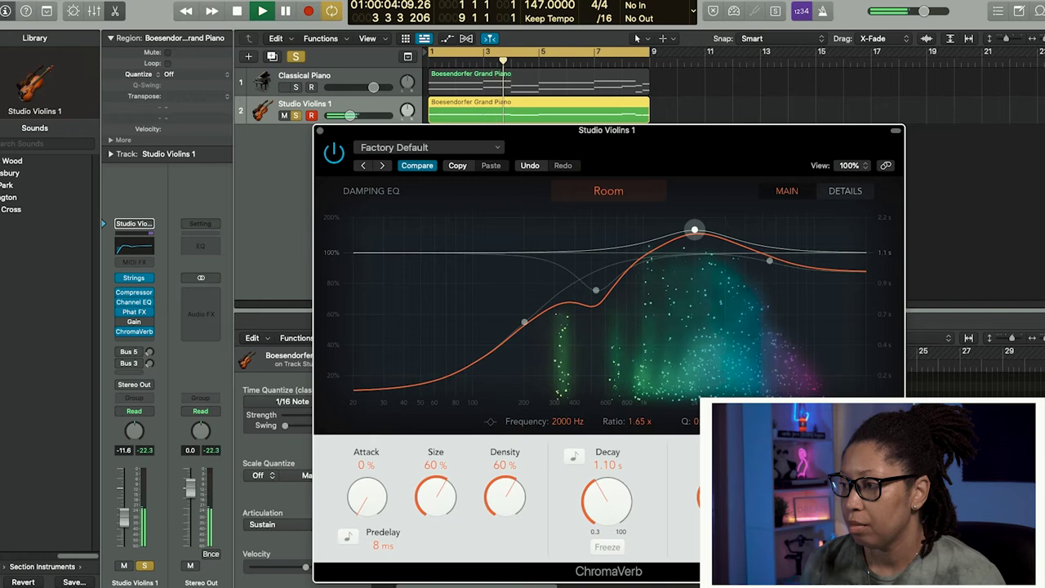
left_click(609, 190)
left_click(550, 294)
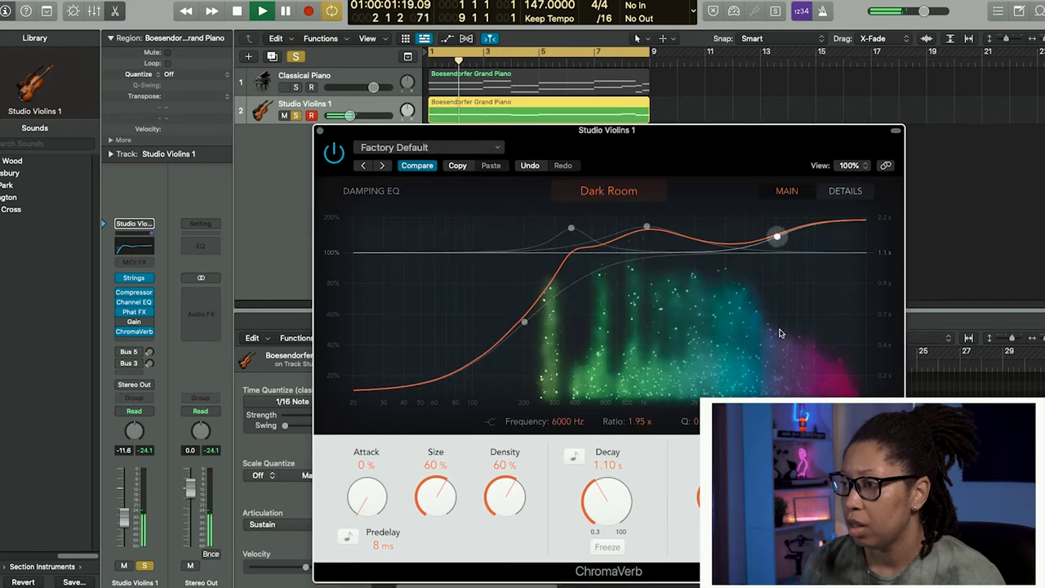
left_click_drag(525, 321, 529, 331)
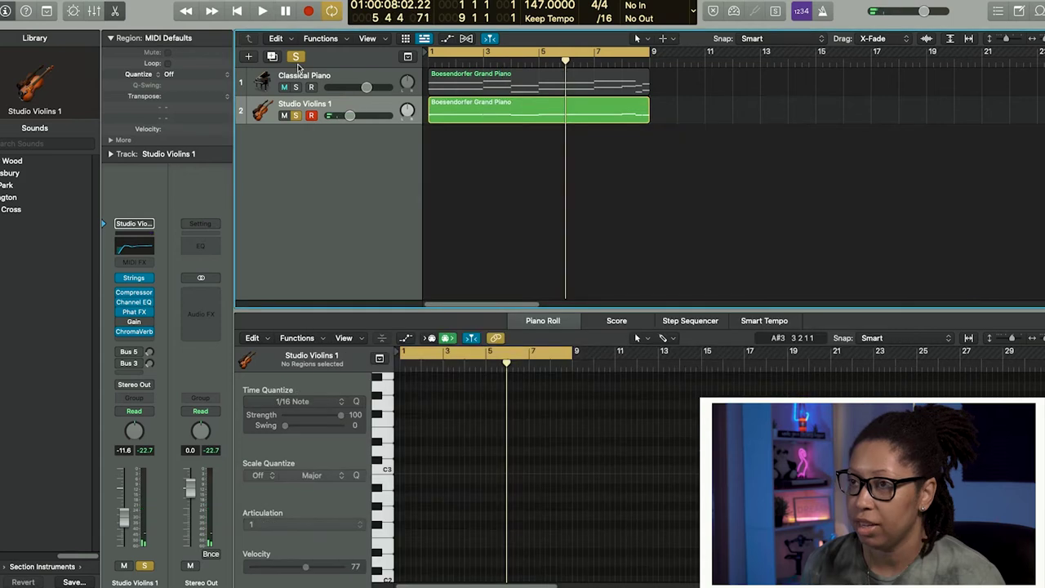
Turn off solo and lower the Studio Violins 1 track to -17.2 dB against the piano
left_click(414, 139)
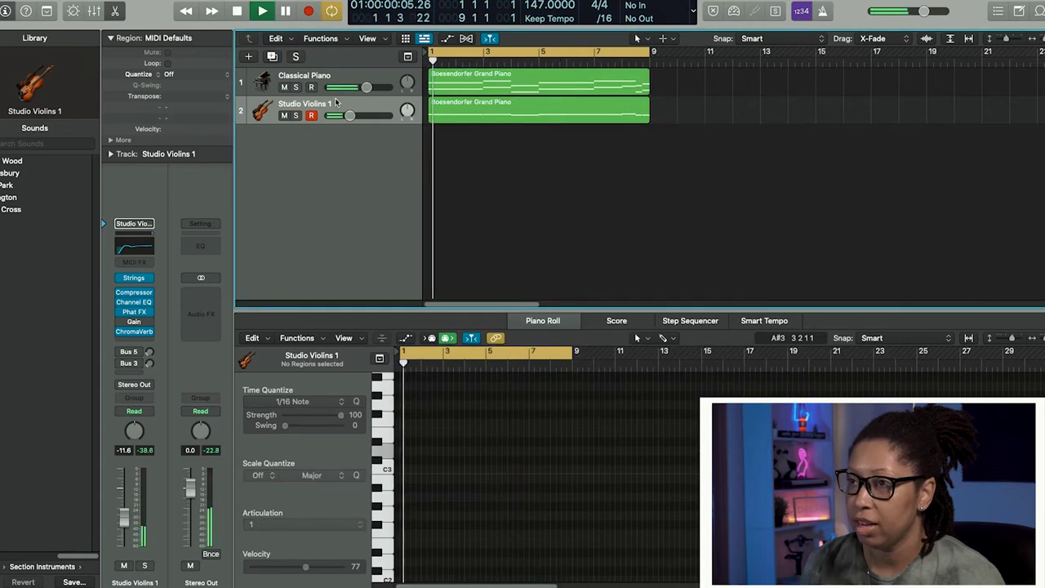
left_click_drag(349, 116, 342, 116)
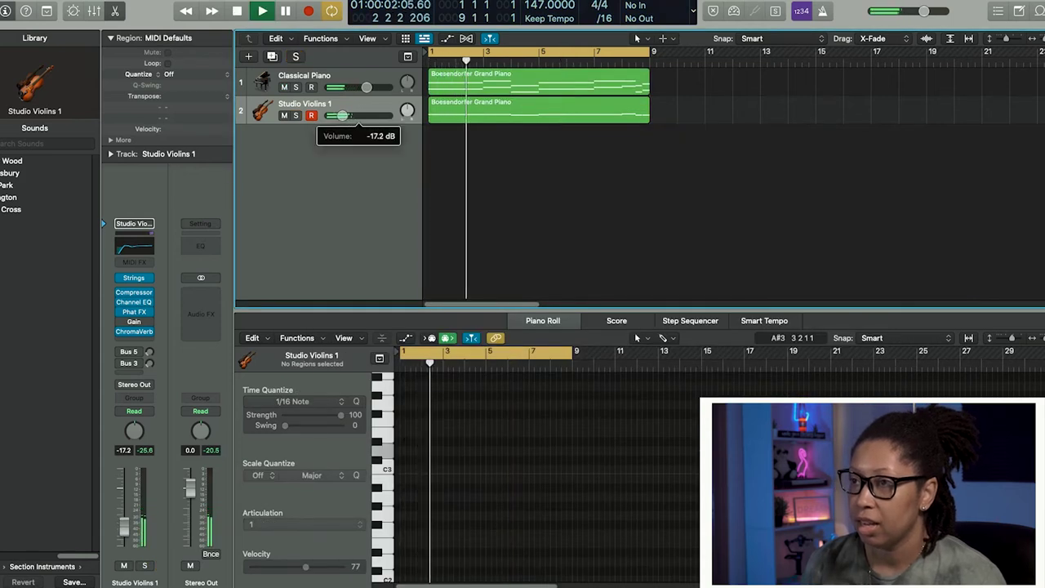
Split the long Studio Violins 1 notes into quarter-note pieces, select the pieces in the first bar, and play back the region
left_click(480, 115)
left_click(422, 498)
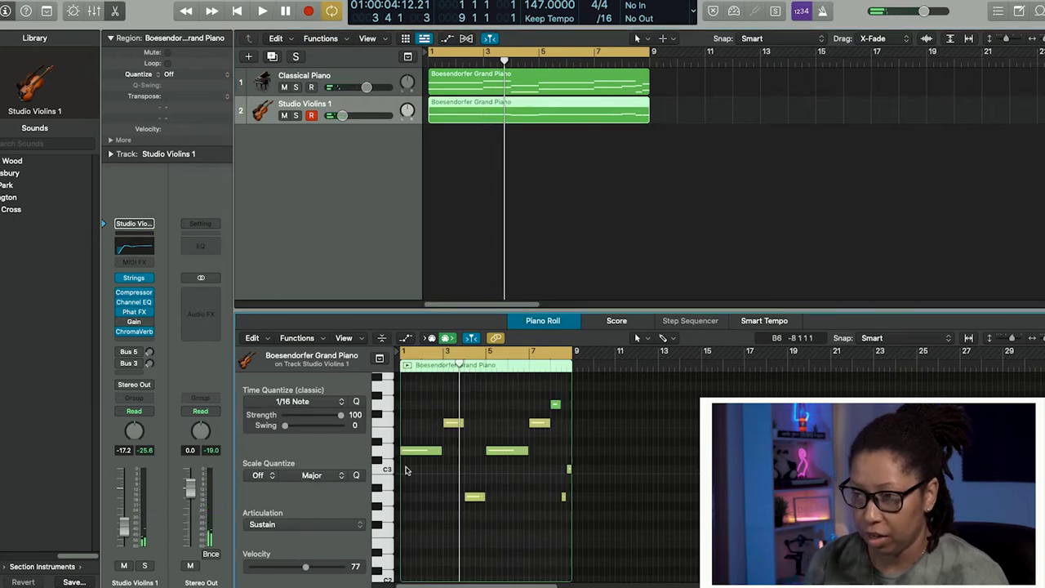
key("space")
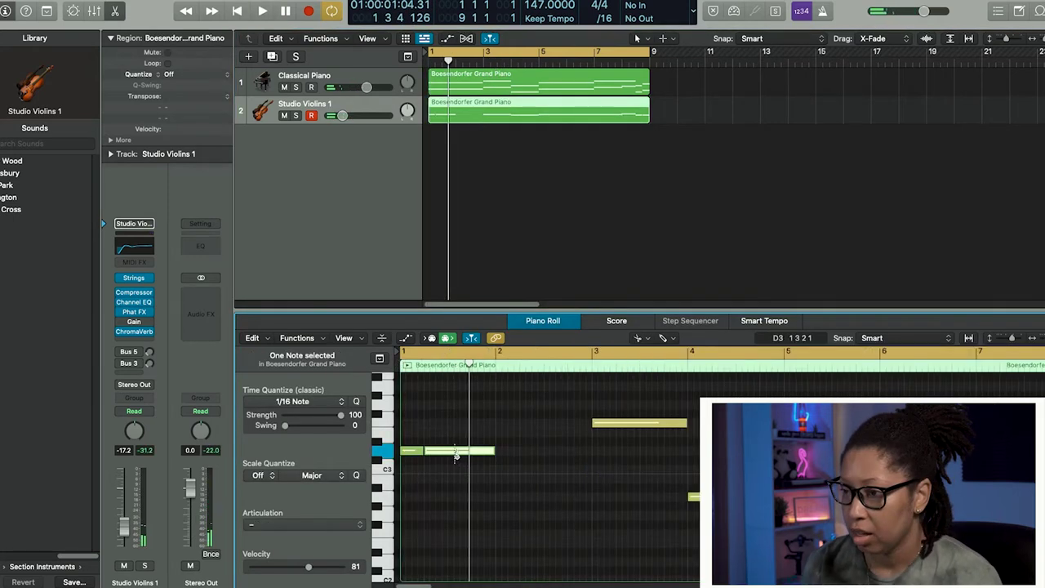
left_click(451, 452)
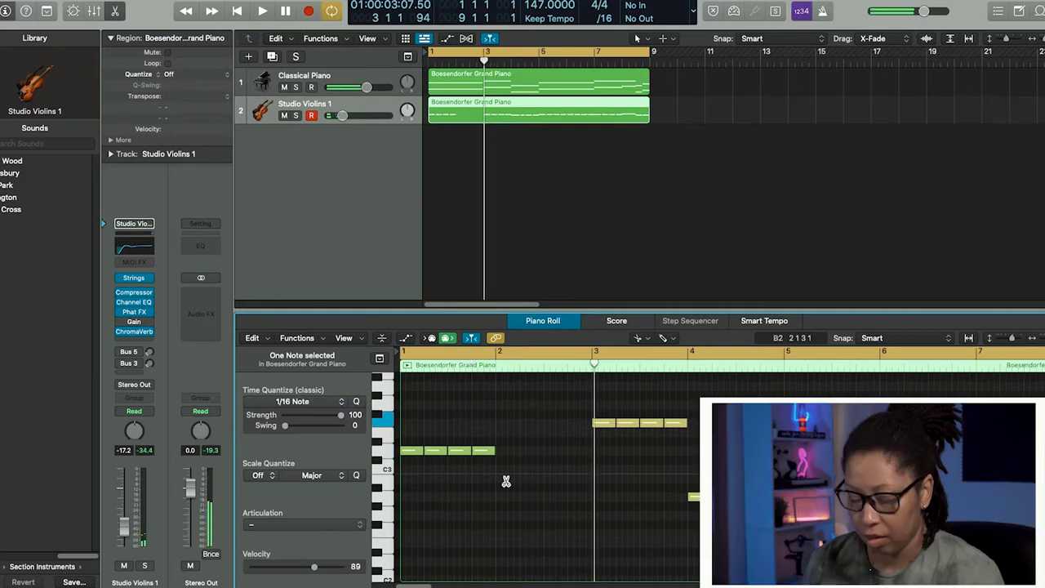
key("t")
key("t")
left_click_drag(523, 478, 392, 423)
key("space")
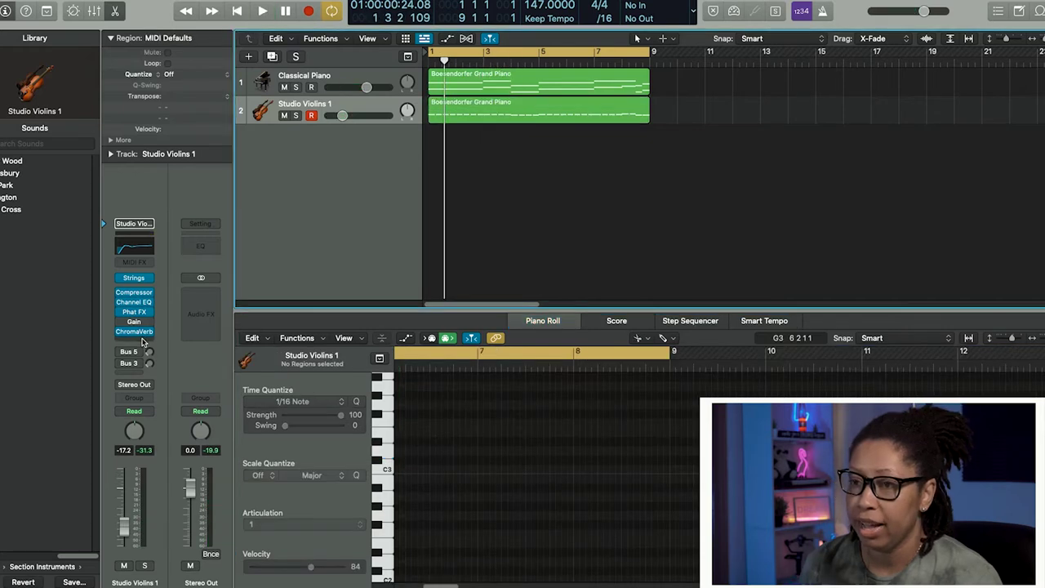
Insert the UJAM FIN-MICRO effect after ChromaVerb on the Studio Violins 1 track and audition it during playback
left_click(143, 341)
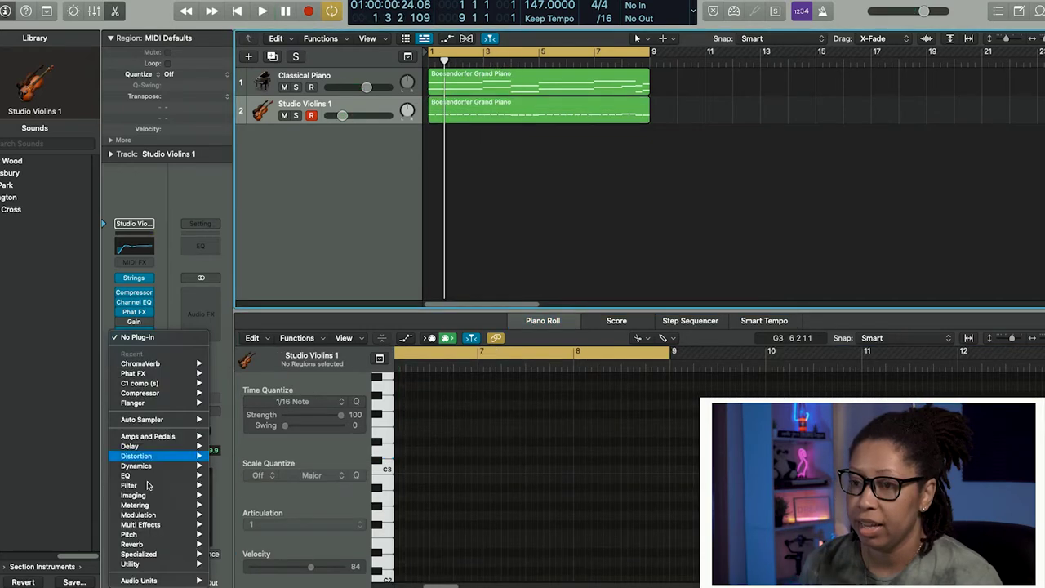
mouse_move(175, 580)
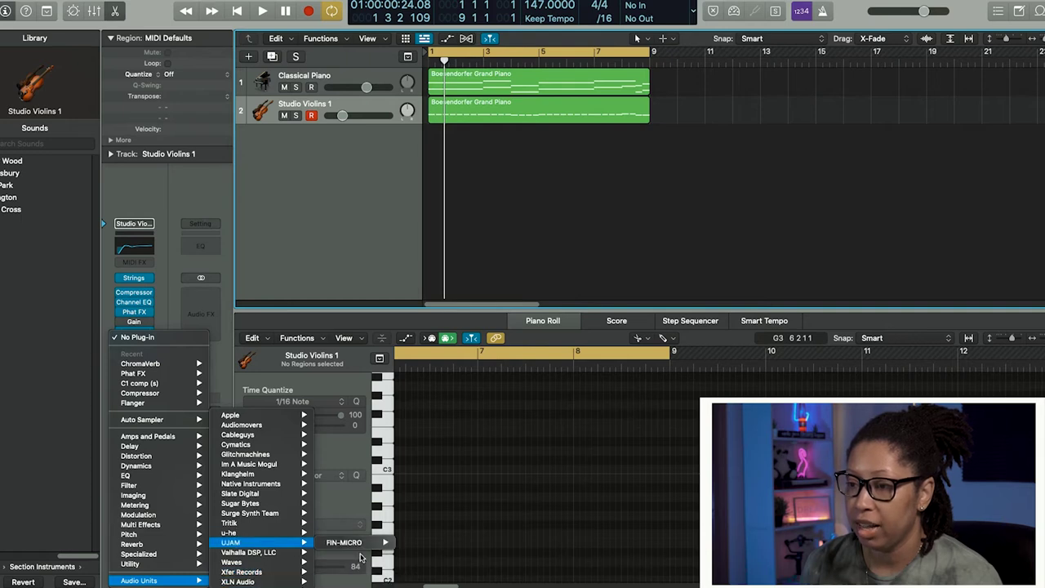
left_click(354, 544)
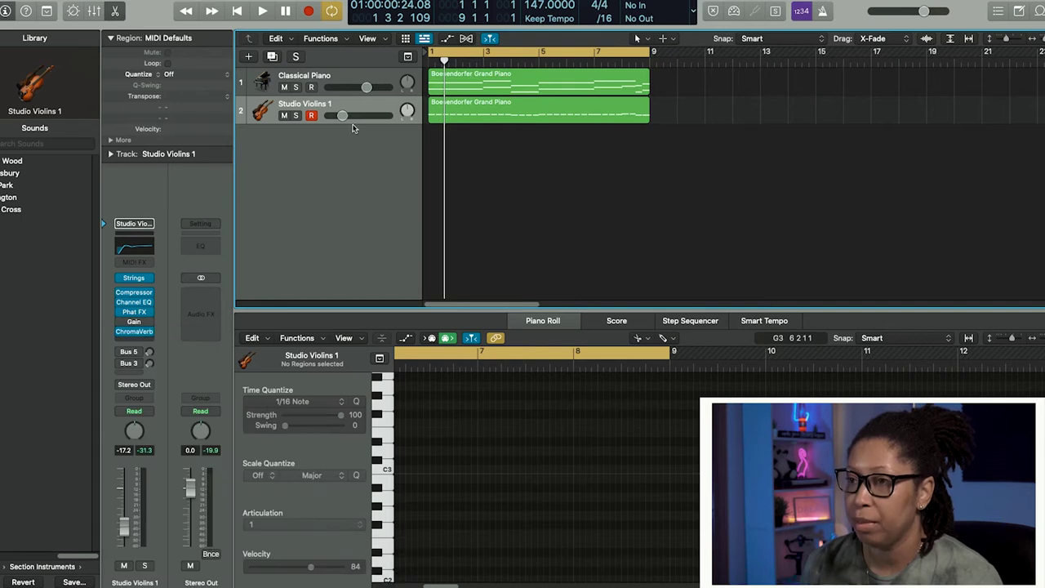
key("space")
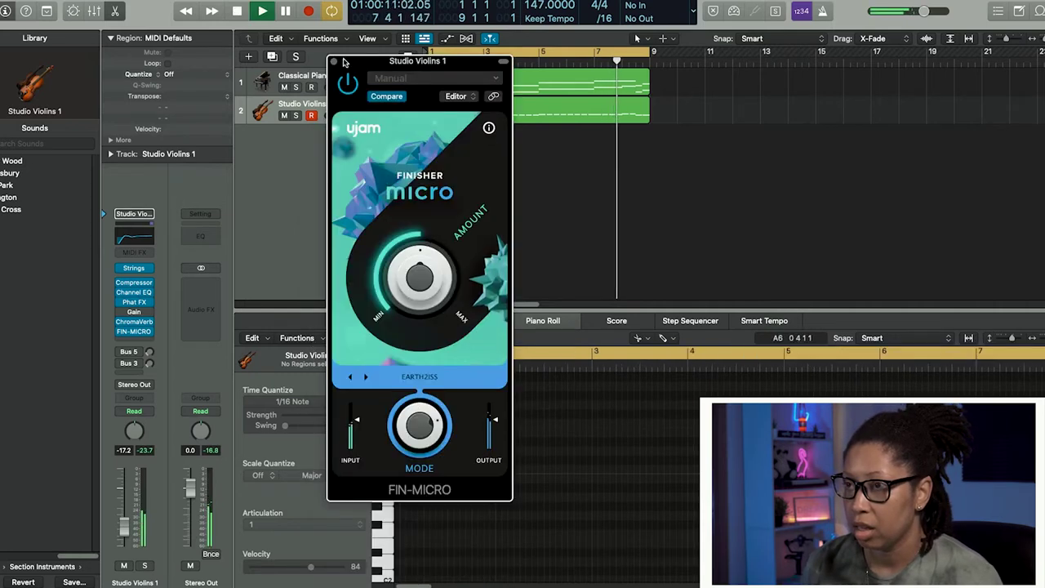
left_click(333, 62)
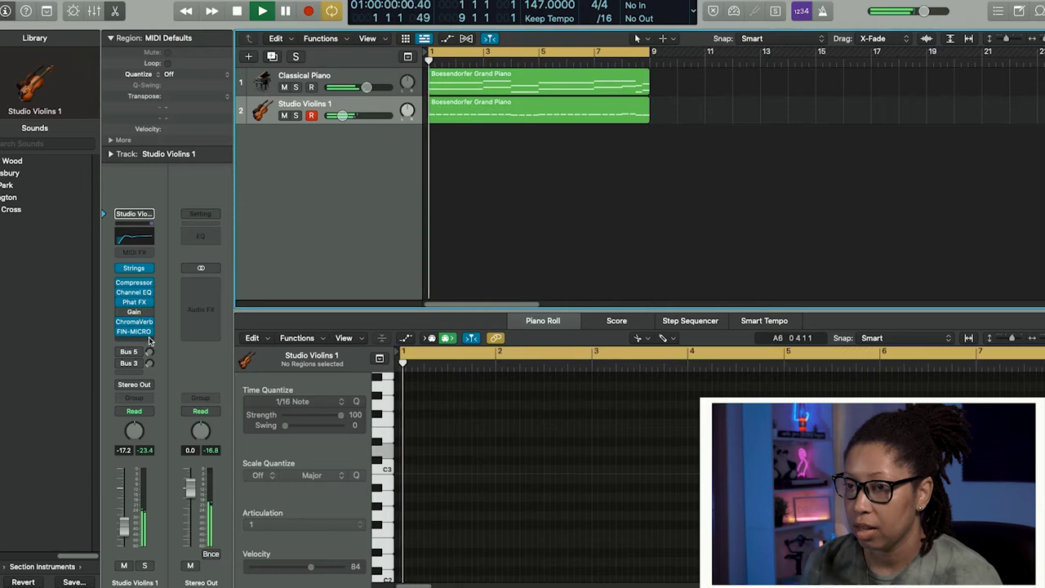
Add PanCake2 as the last effect on Studio Violins 1 and set its mix to 41%
left_click(147, 339)
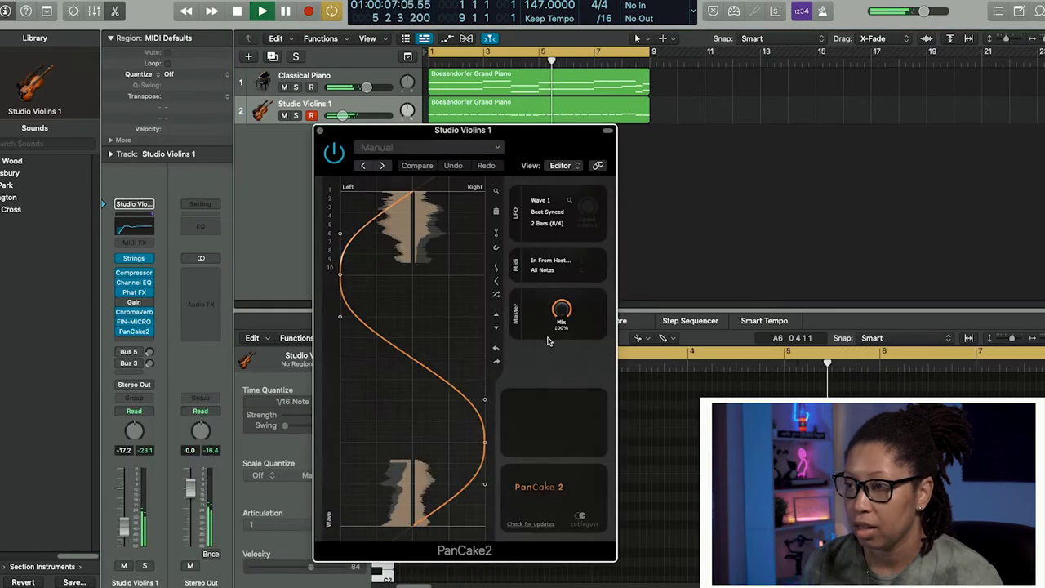
left_click_drag(562, 310, 562, 335)
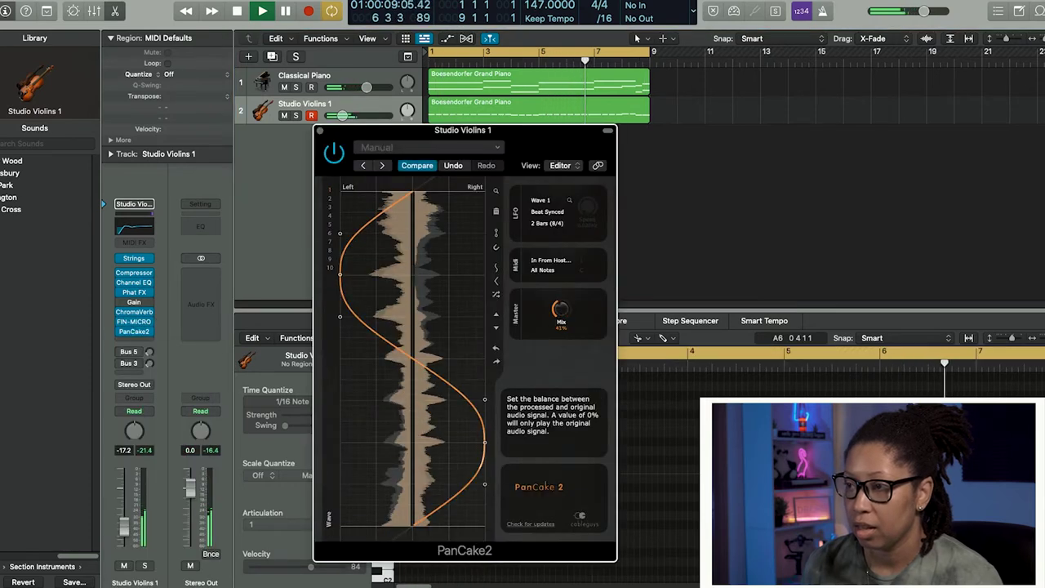
left_click(320, 131)
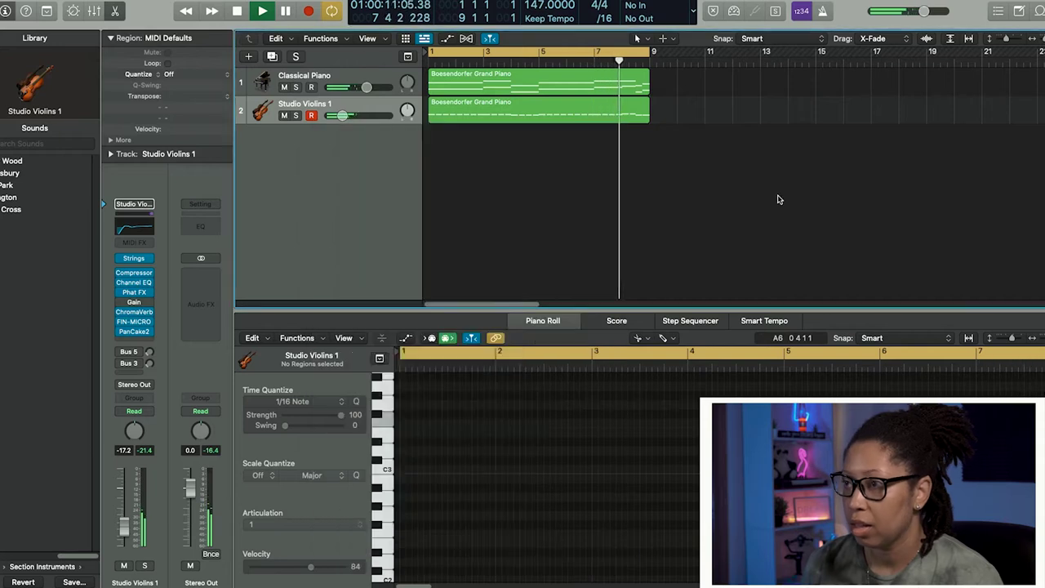
key("space")
Duplicate the Classical Piano track and record a high piano melody in the C5 to C6 range on the new track
left_click(319, 92)
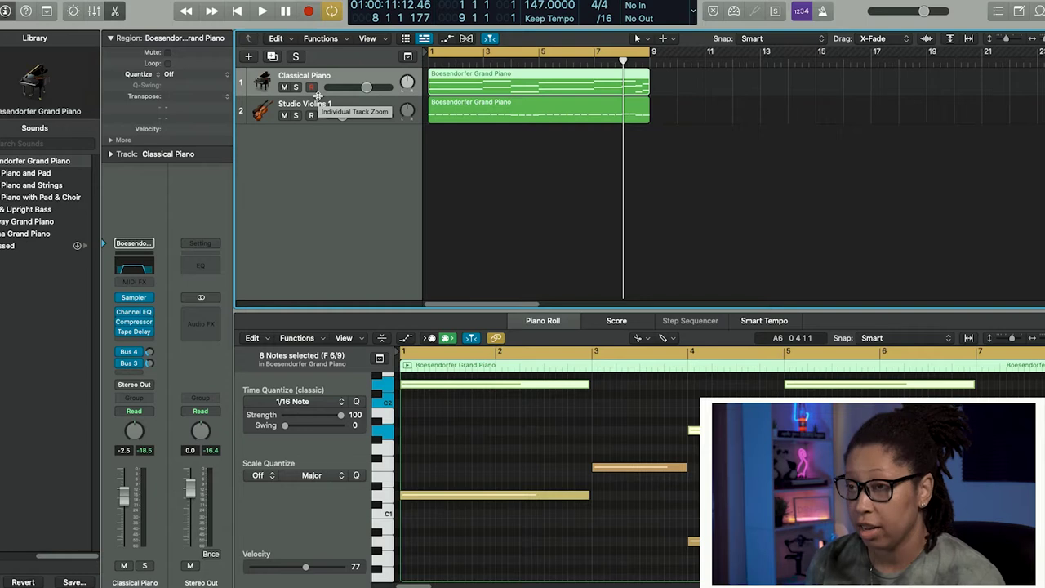
key("super+d")
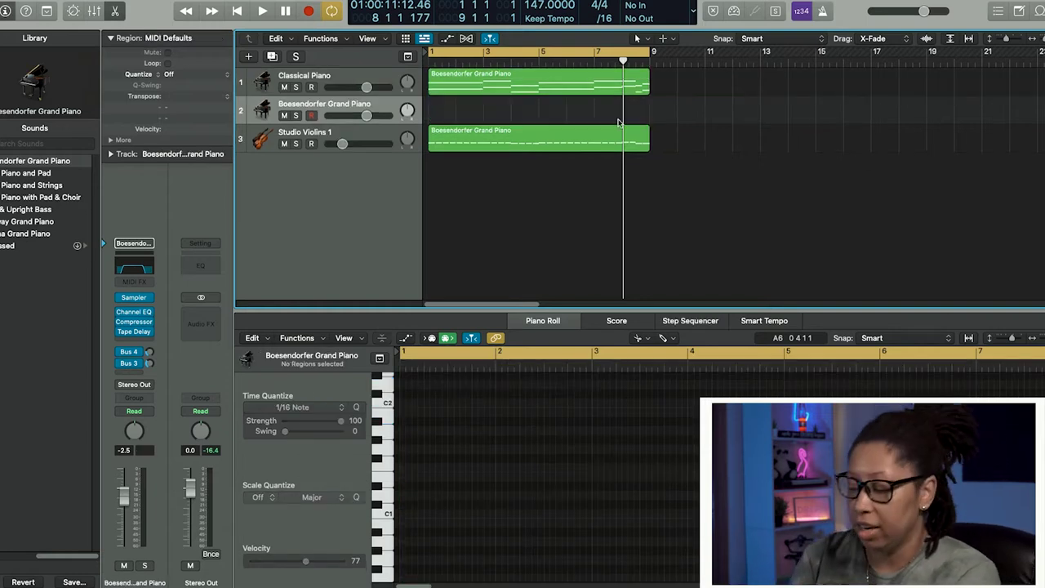
key("space")
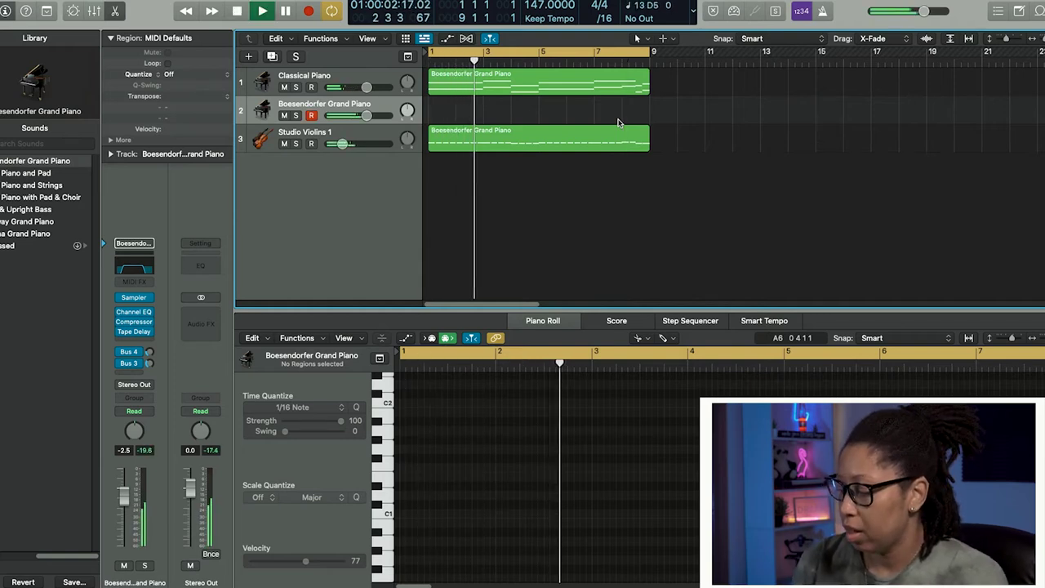
key("r")
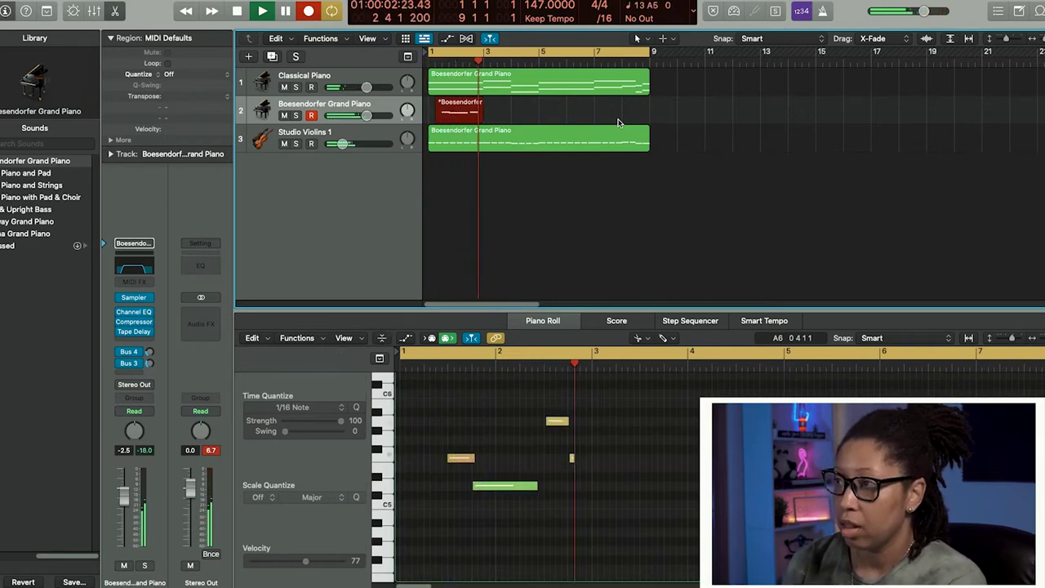
key("space")
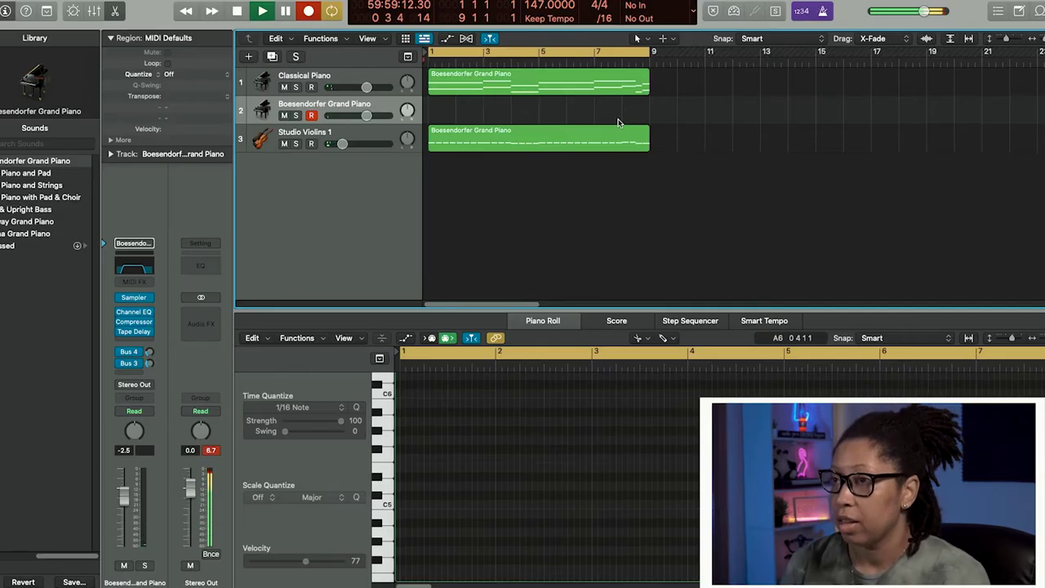
key("r")
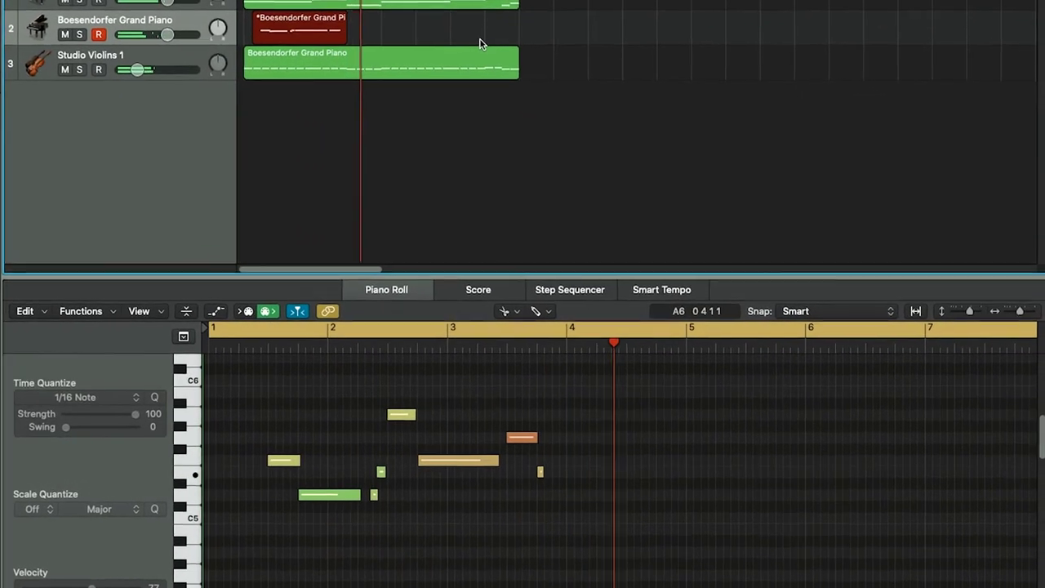
key("space")
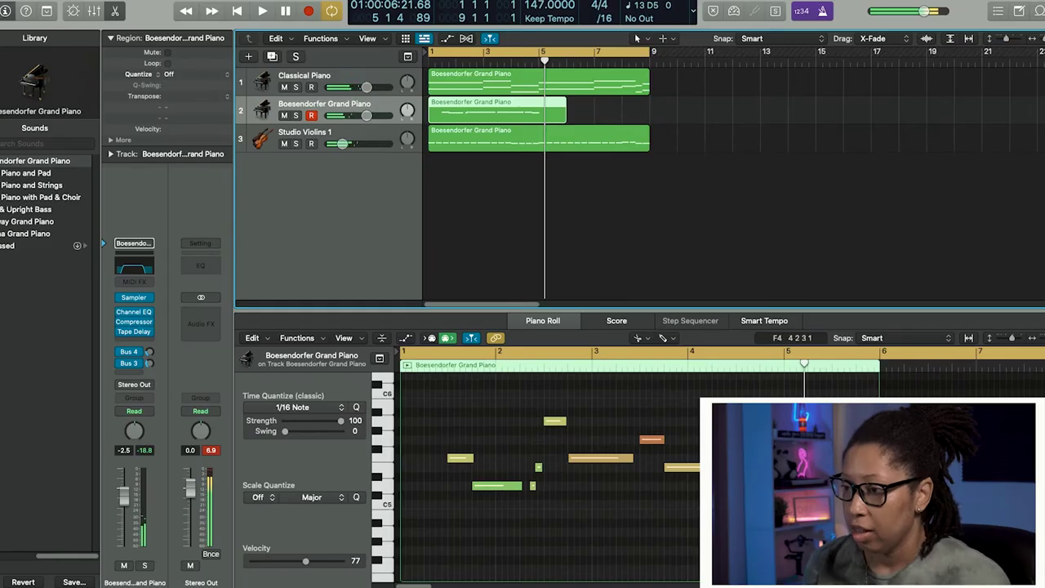
Quantize all notes of the new piano melody to 1/16 and play it back with the Tape Delay
left_click(687, 553)
key("super+a")
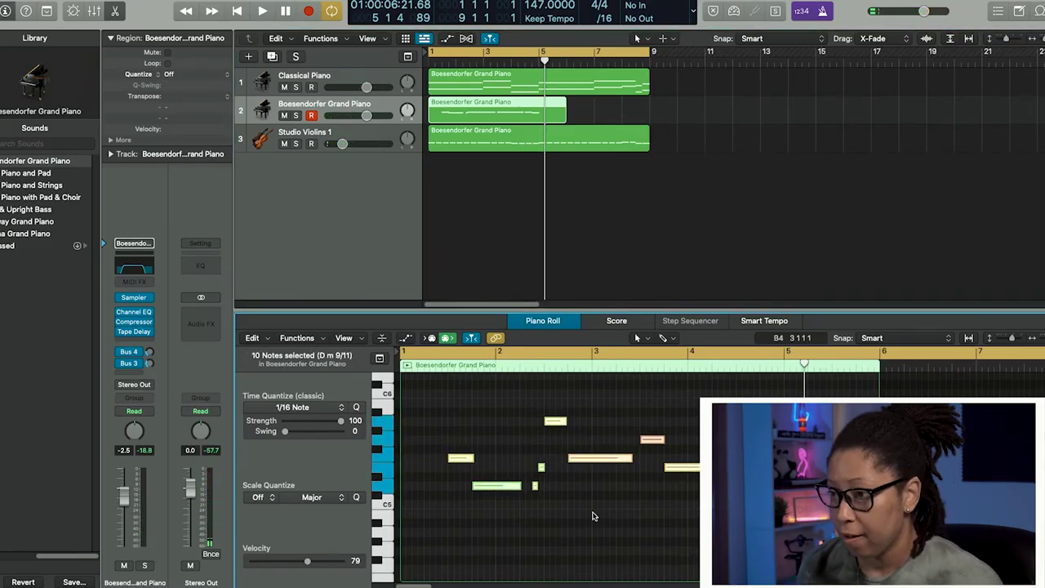
key("space")
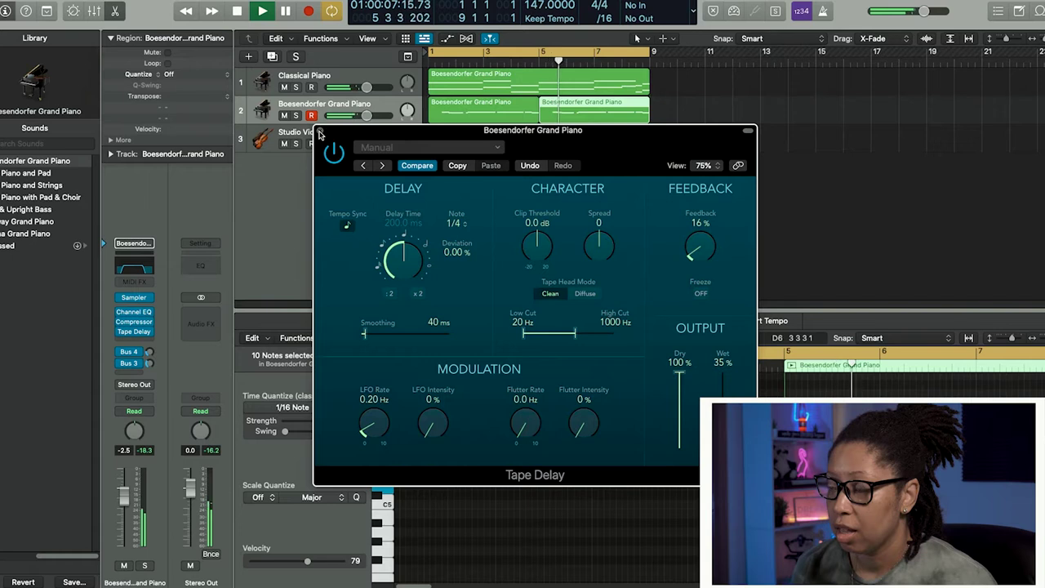
left_click(319, 132)
key("space")
Duplicate the second piano track and record a sparse pattern of short notes between C4 and C5 over bars 1 to 4
left_click(337, 104)
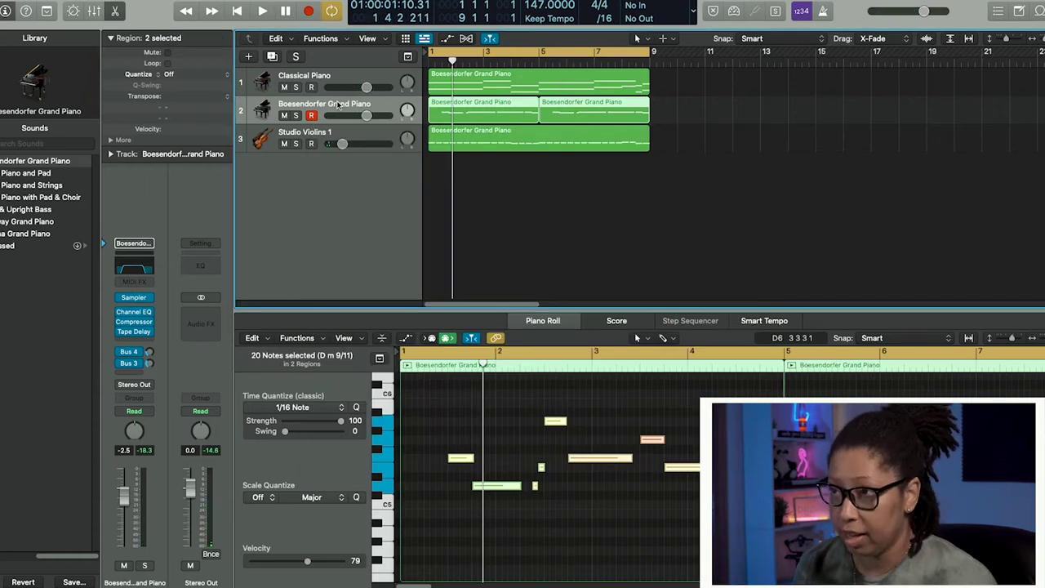
key("super+d")
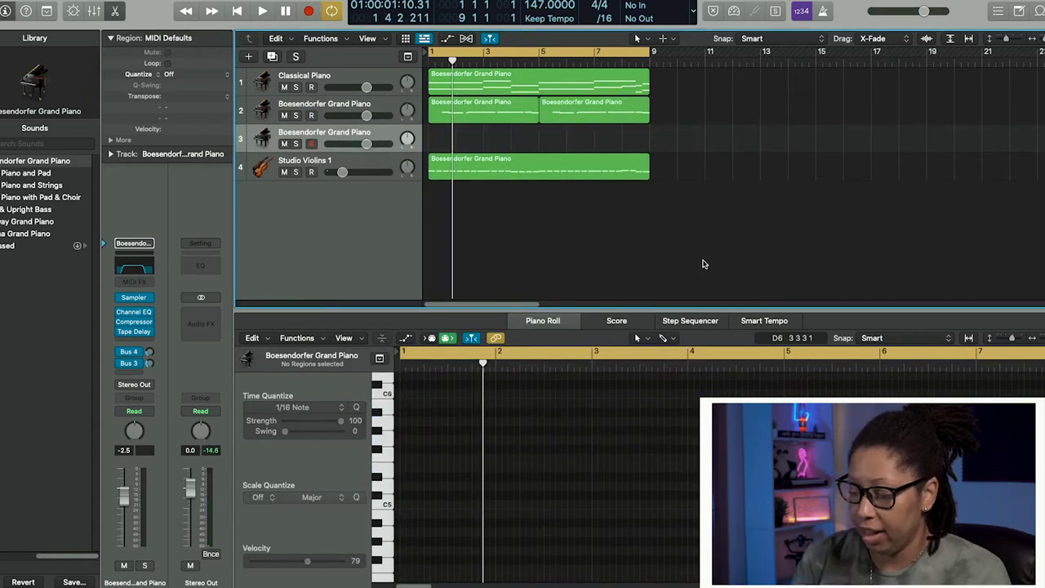
key("r")
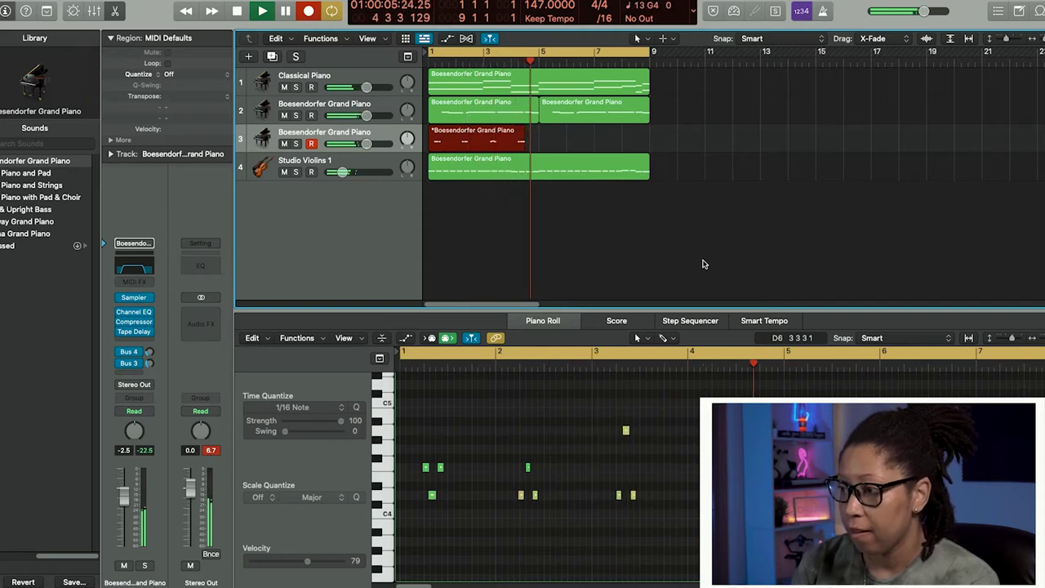
key("space")
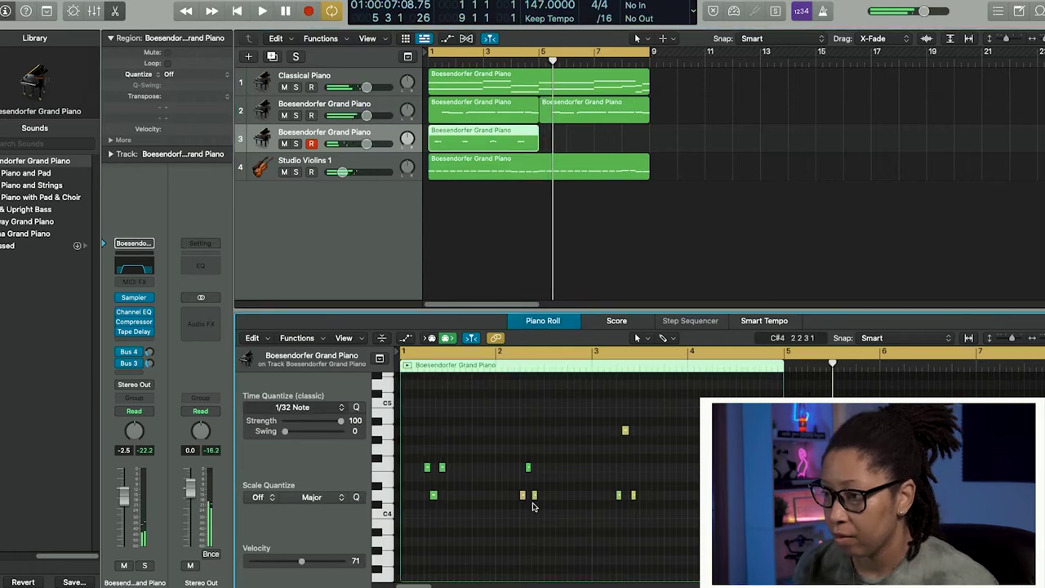
Play back the short-note piano part from the beginning and adjust the timing of its D4 notes in bar 2
key("Return")
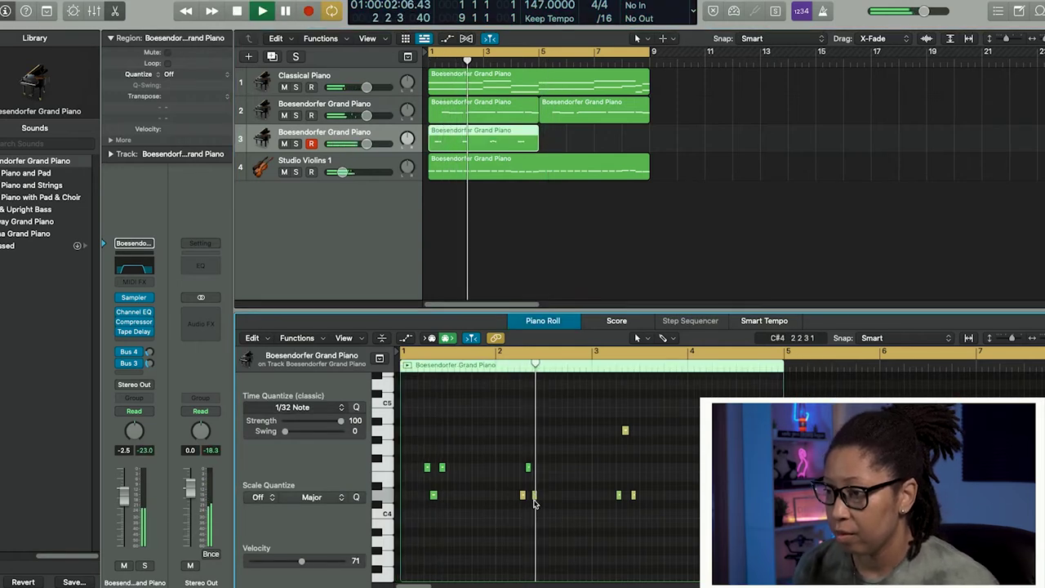
key("space")
left_click_drag(536, 497, 536, 498)
key("space")
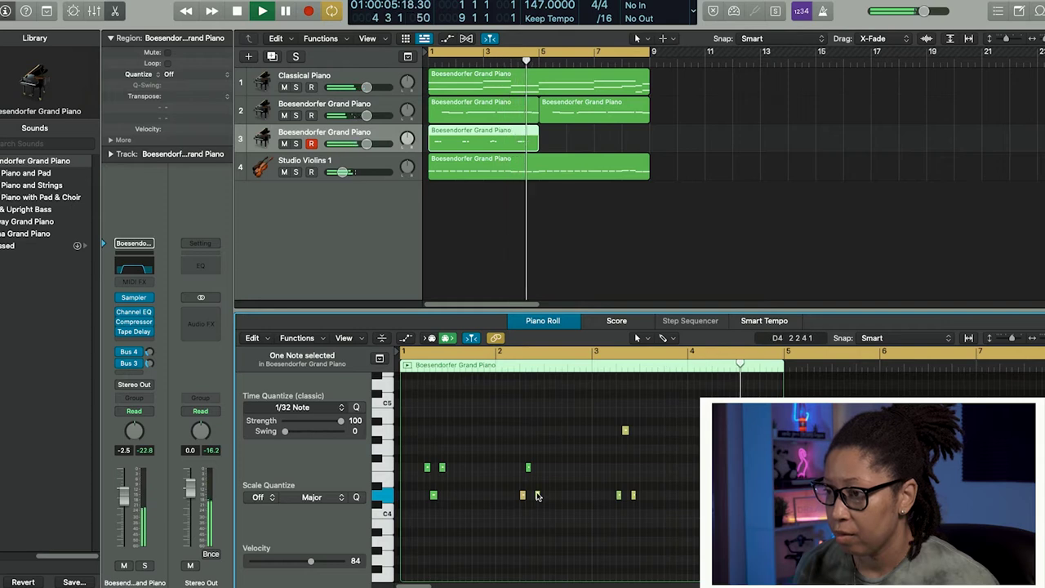
left_click(508, 368)
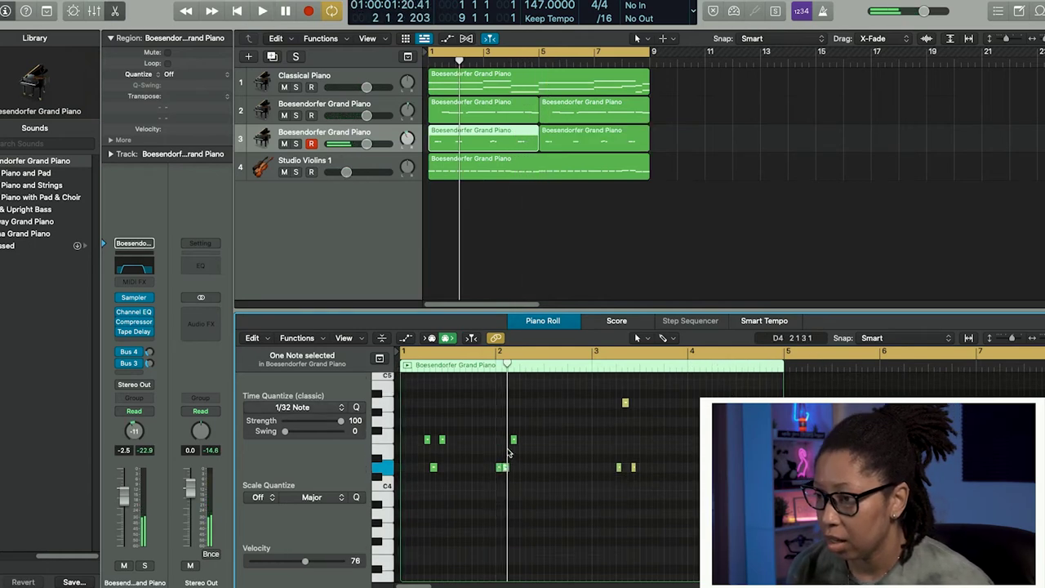
mouse_move(506, 466)
left_mouse_down()
mouse_move(507, 440)
mouse_move(514, 460)
left_mouse_up()
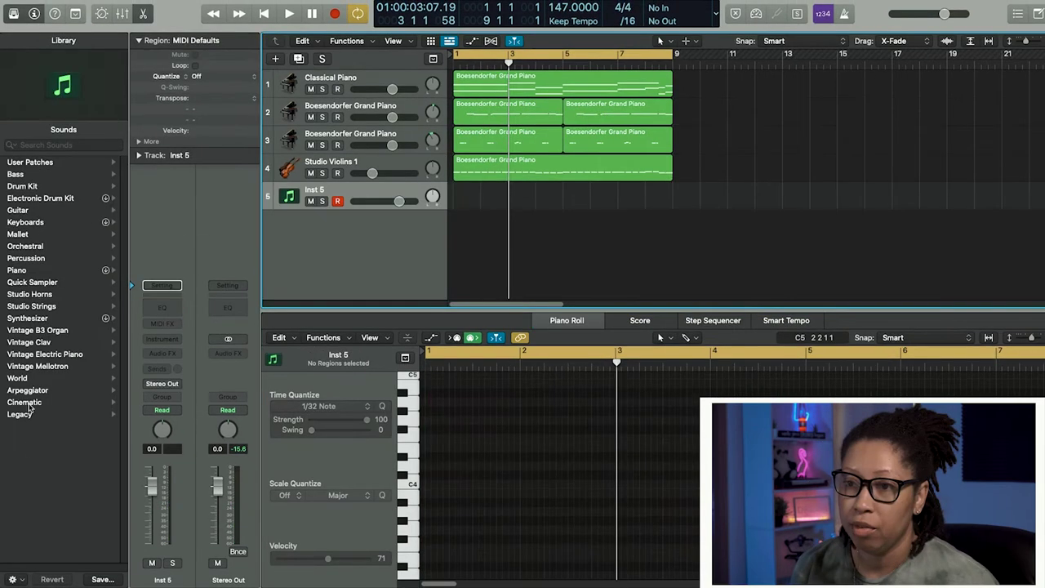
Hide the sound library and load Alchemy as the instrument on the new Inst 5 track
left_click(31, 145)
left_click(459, 226)
key("y")
left_click(42, 342)
scroll(41, 359, "down", 3)
left_click(38, 375)
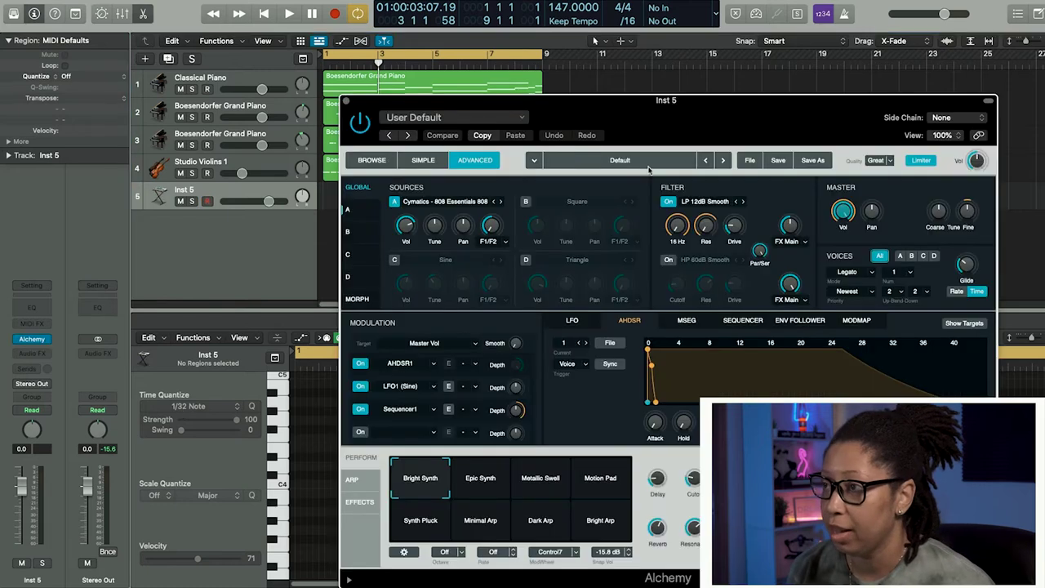
Filter Alchemy's presets to the Bell subcategory, audition several, and play the beat with Chimera Bells loaded
left_click(662, 163)
left_click(479, 248)
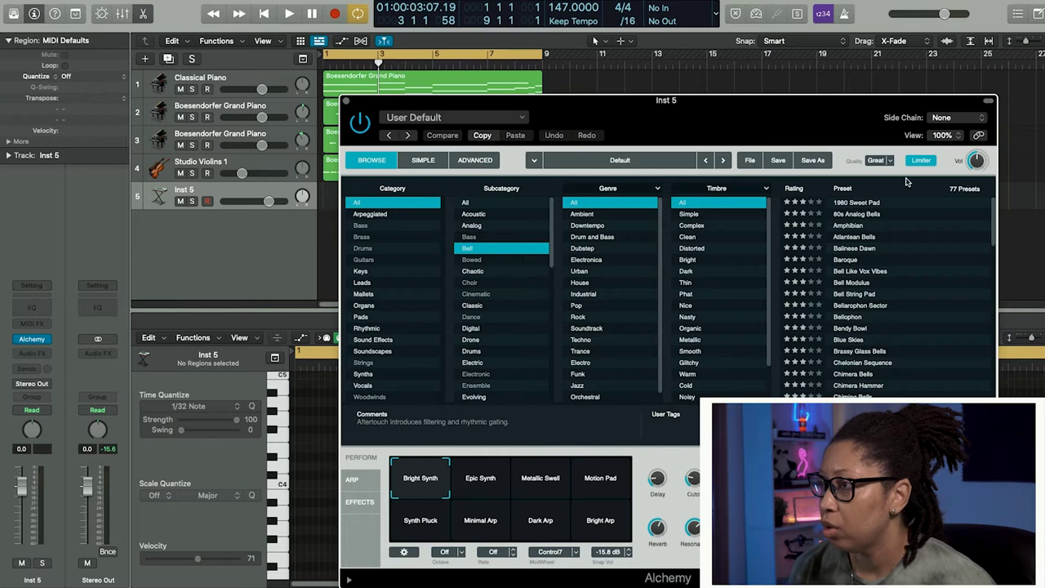
left_click(870, 204)
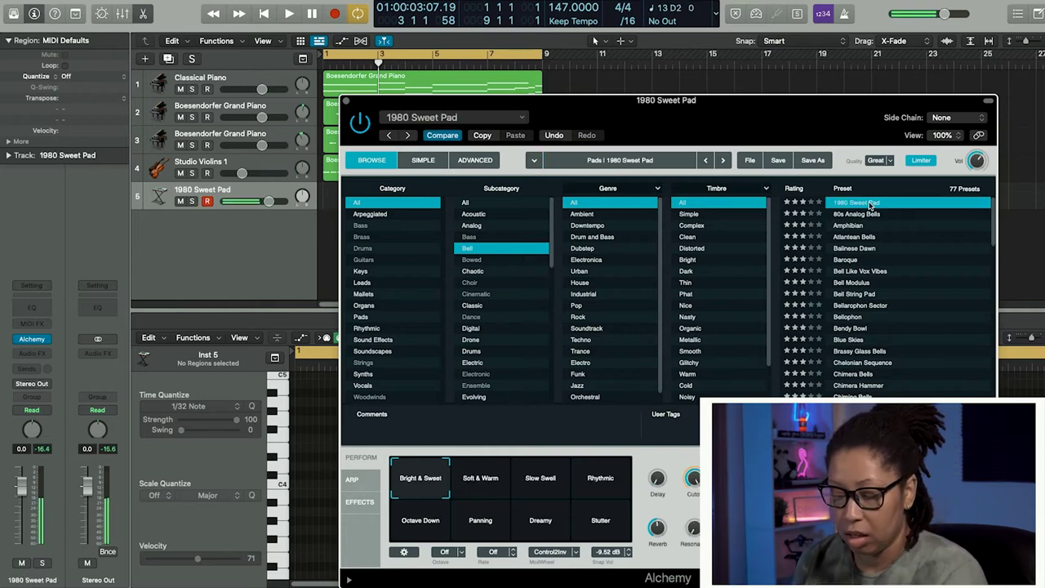
left_click(867, 215)
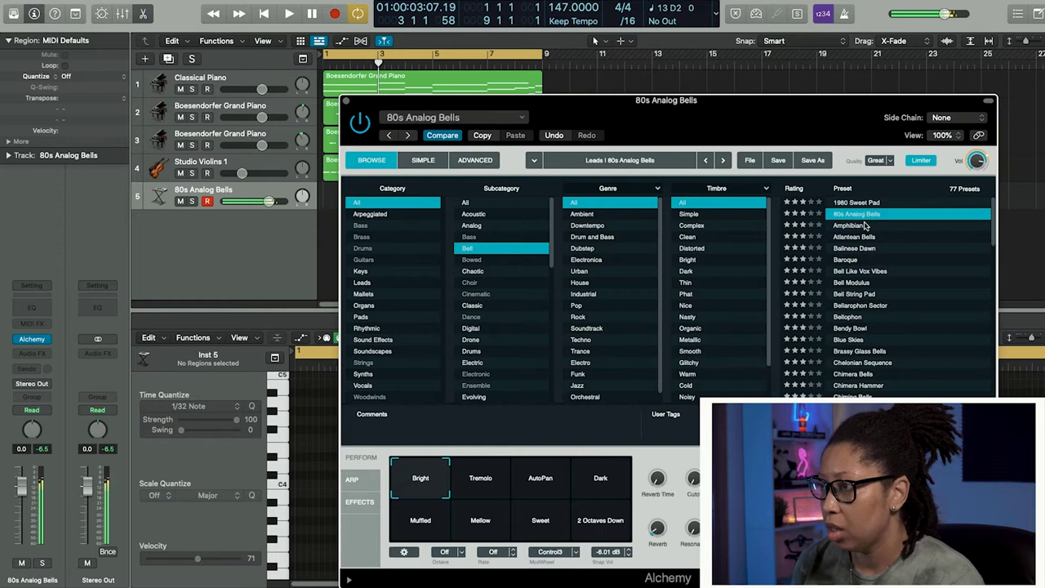
key("space")
left_click(854, 247)
left_click(846, 259)
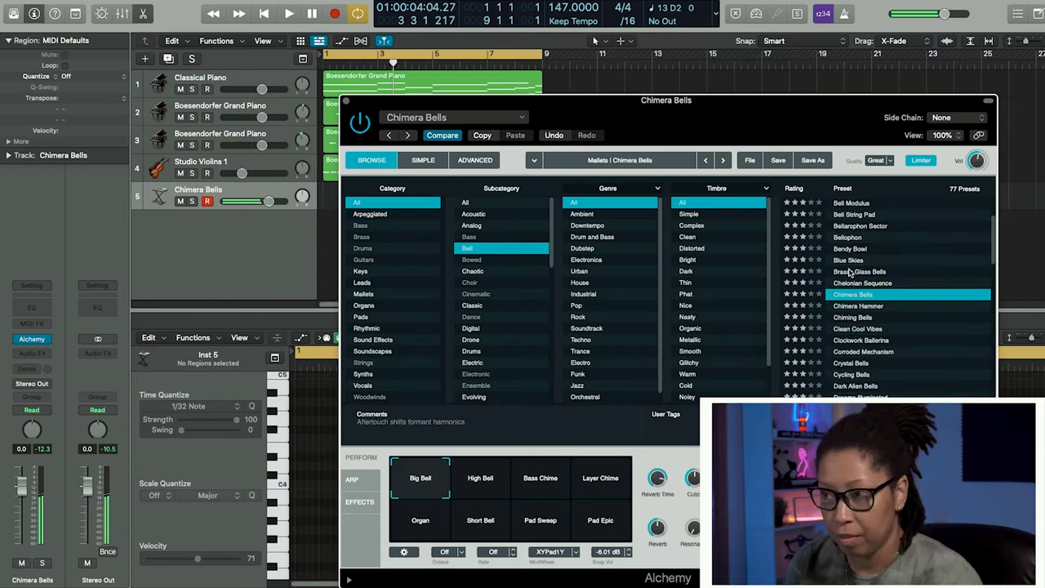
key("space")
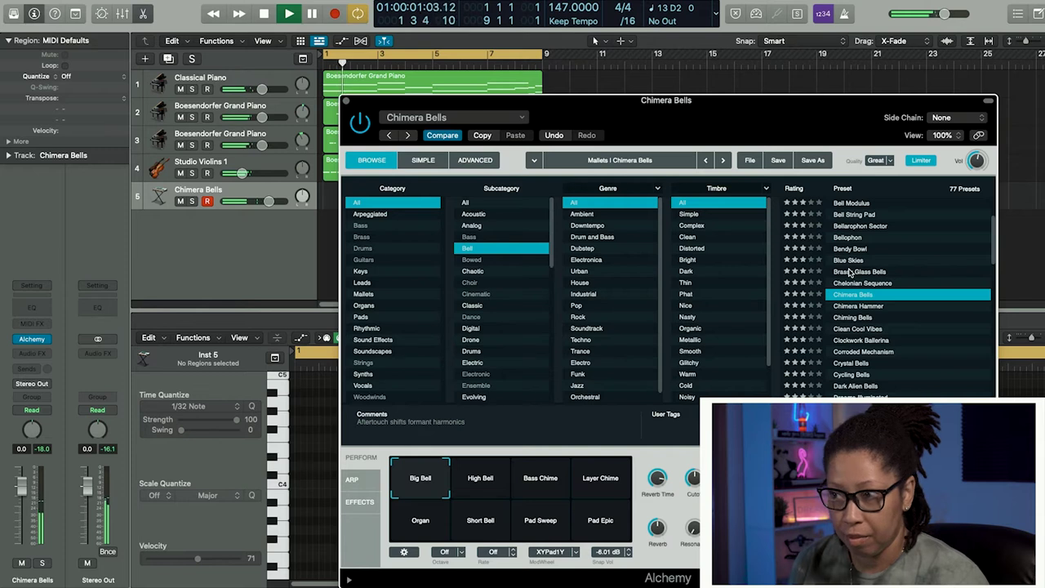
Record a single low bell hit at bar 1 on the Chimera Bells track and lower the track volume to -6.2 dB
left_click(346, 100)
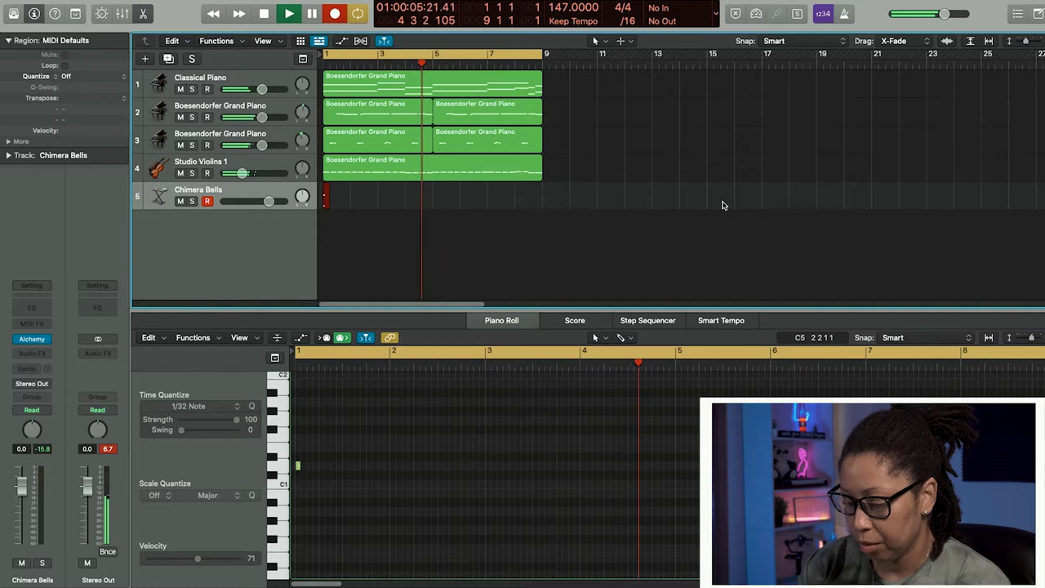
key("space")
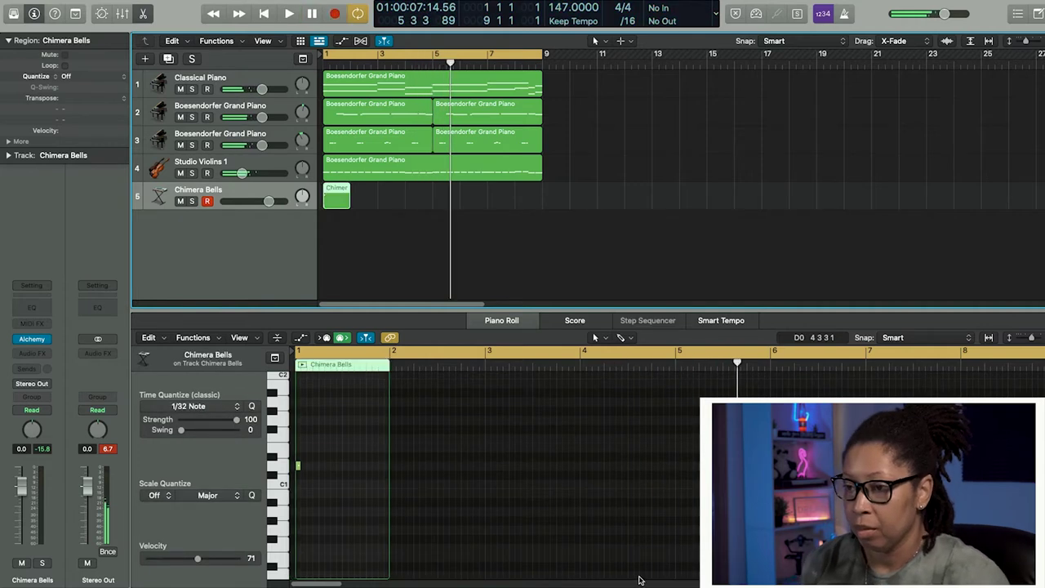
left_click(380, 489)
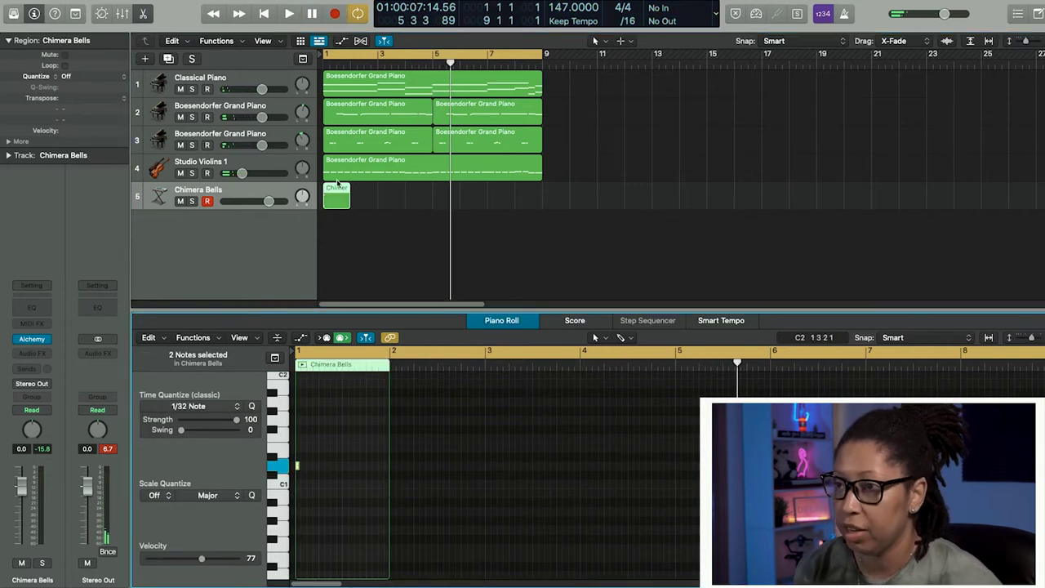
left_click_drag(269, 201, 252, 200)
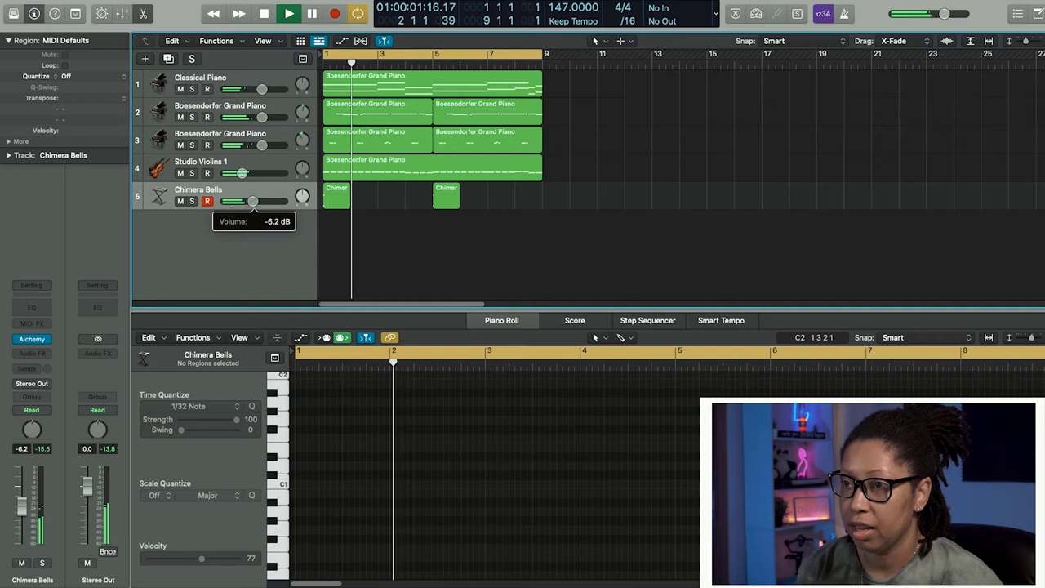
Open the bar 1 Chimera Bells region for note editing, lower its D2 note's velocity to 8 and play it back
key("Return")
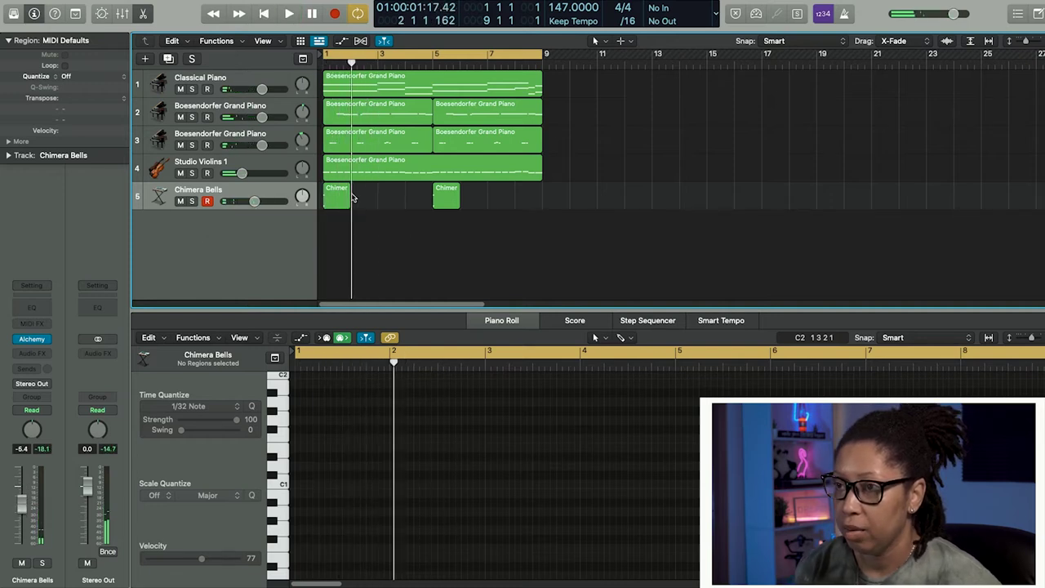
double_click(331, 199)
scroll(367, 448, "up", 3)
left_click(343, 455)
left_click(296, 416)
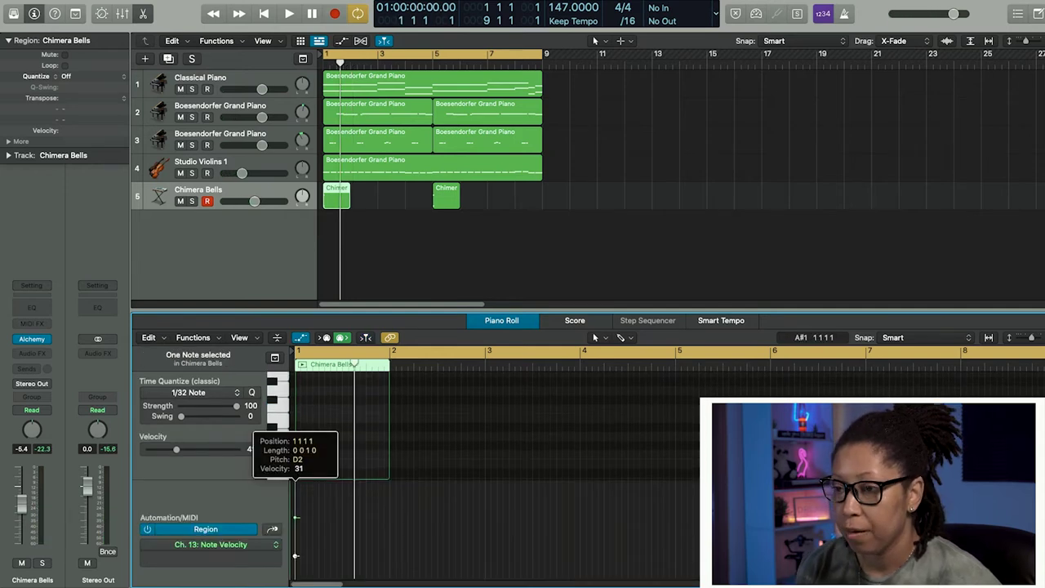
left_click_drag(296, 561, 296, 556)
key("space")
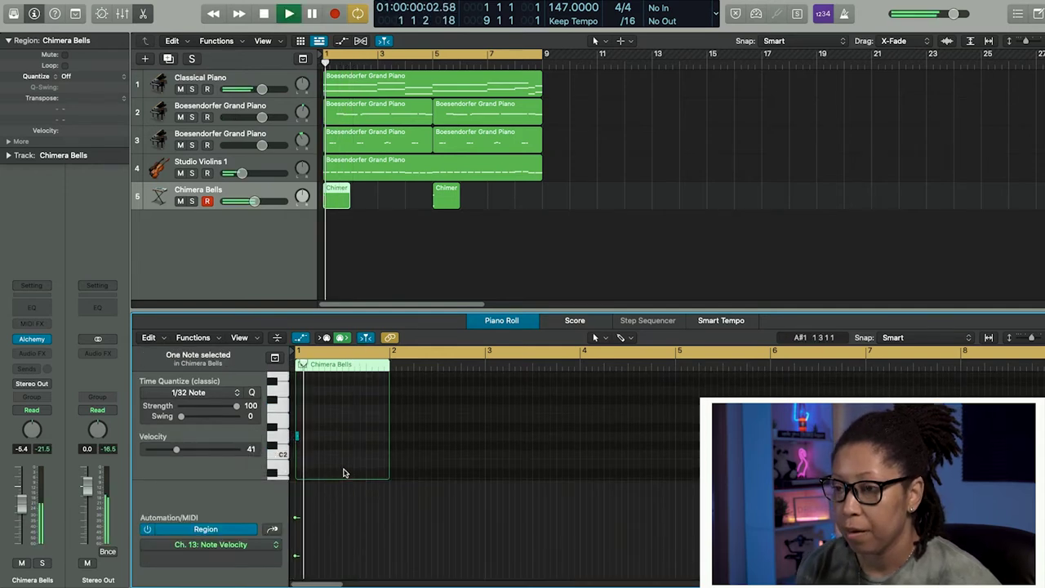
Transpose the velocity-81 bell note in the bar 1 region down by octaves and play the result
key("alt+shift+Down")
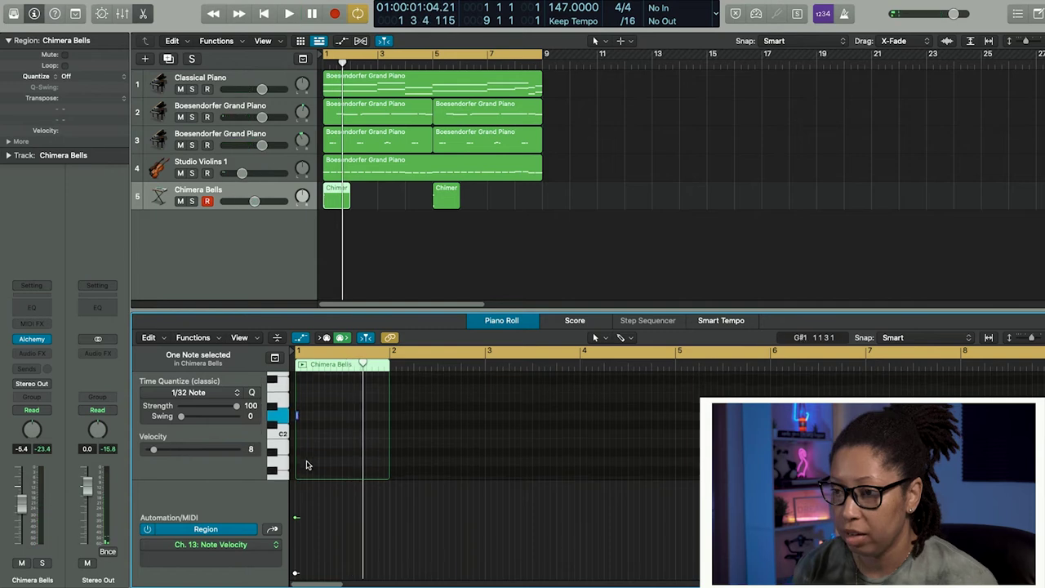
scroll(307, 460, "up", 2)
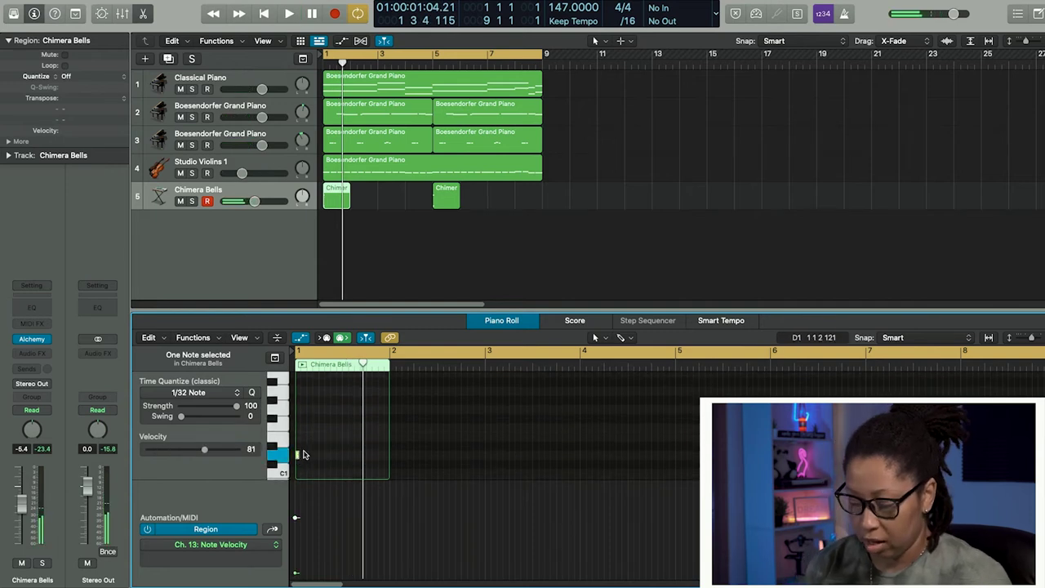
key("space")
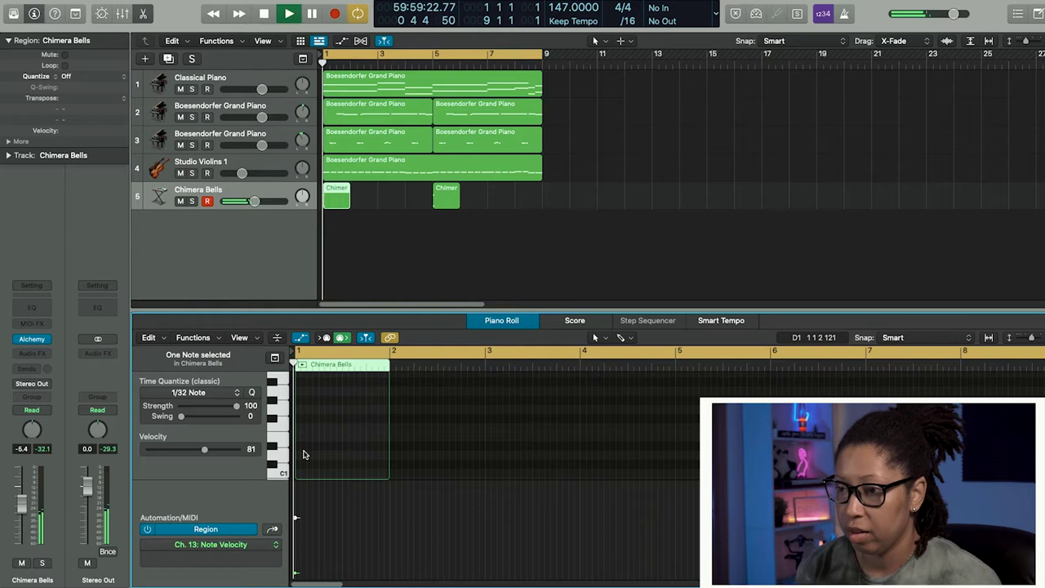
key("space")
Replace the bar 5 Chimera Bells region with a copy of the bar 1 region and play the beat
left_click(446, 195)
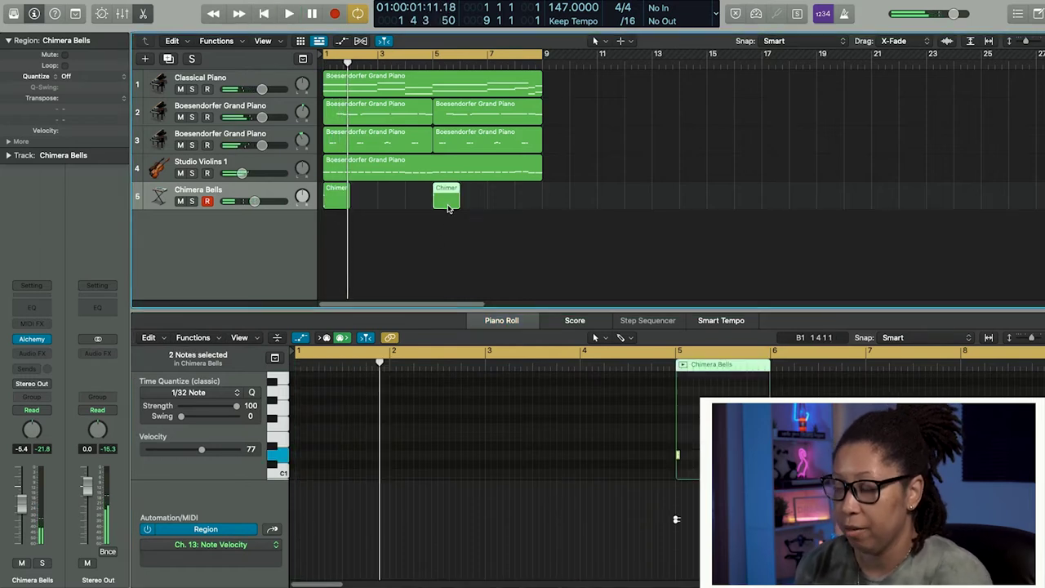
key("Delete")
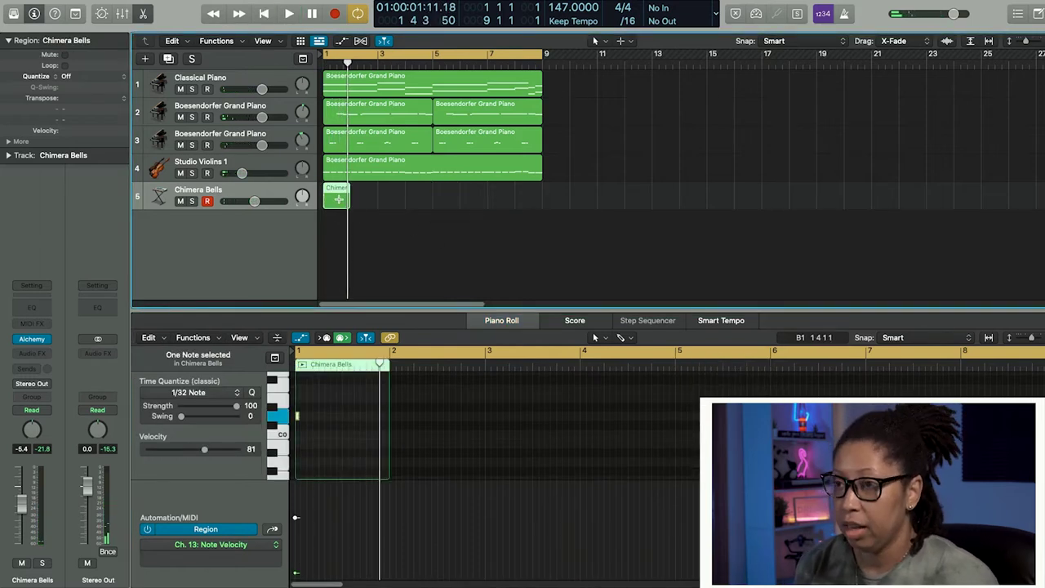
key("super+r")
left_click_drag(359, 197, 440, 197)
left_click(661, 226)
key("space")
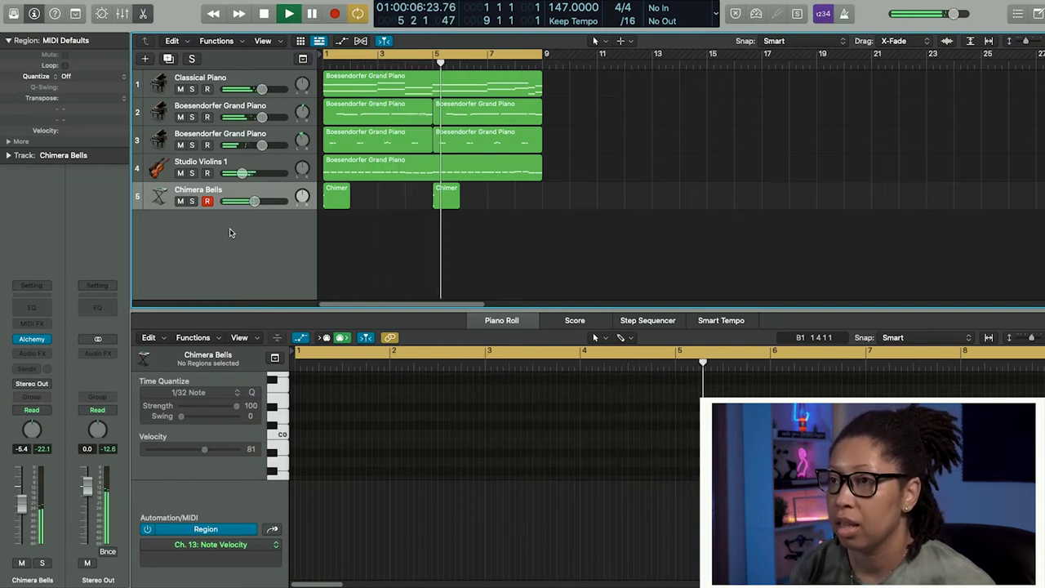
Duplicate the Chimera Bells track as a new track and filter its Alchemy presets to the Pads category and Ambient genre
left_click(226, 205)
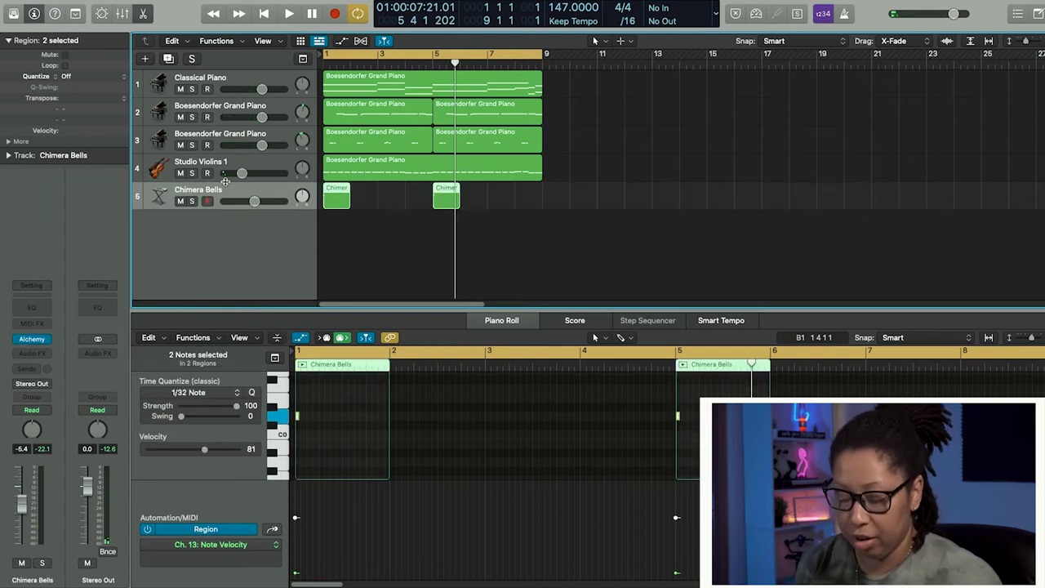
key("super+d")
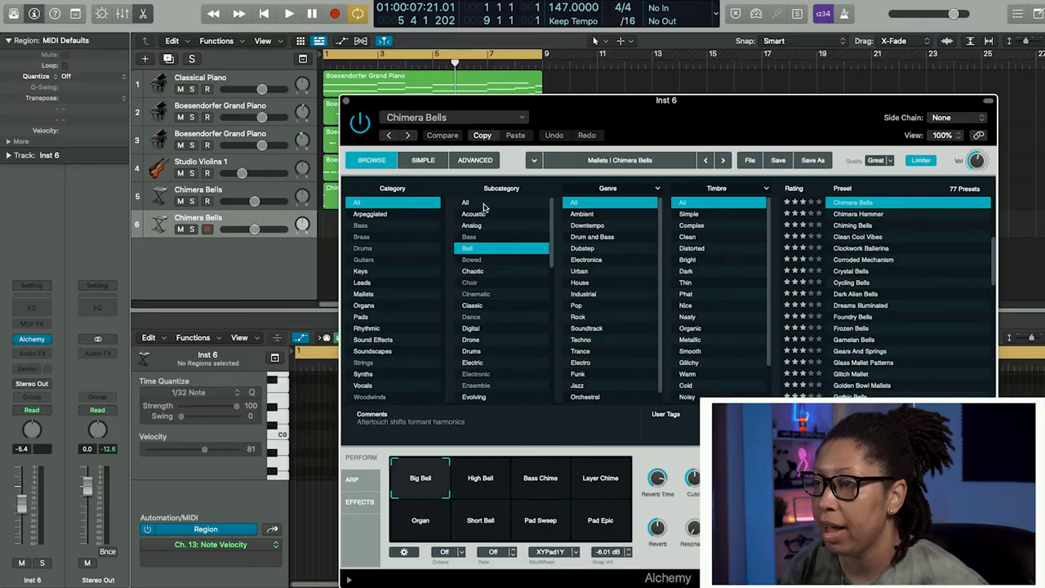
left_click(482, 204)
left_click(367, 317)
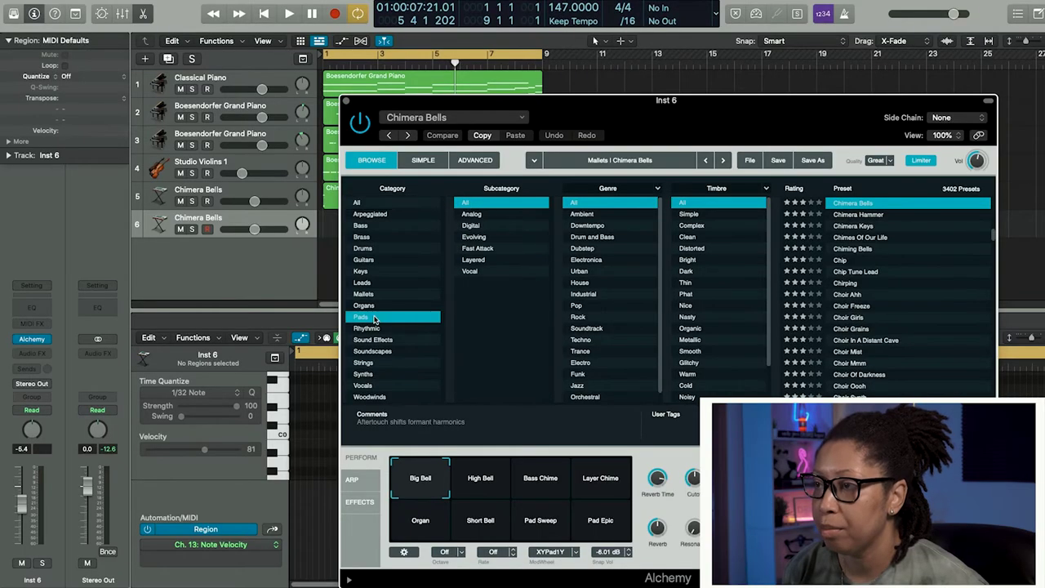
left_click(621, 214)
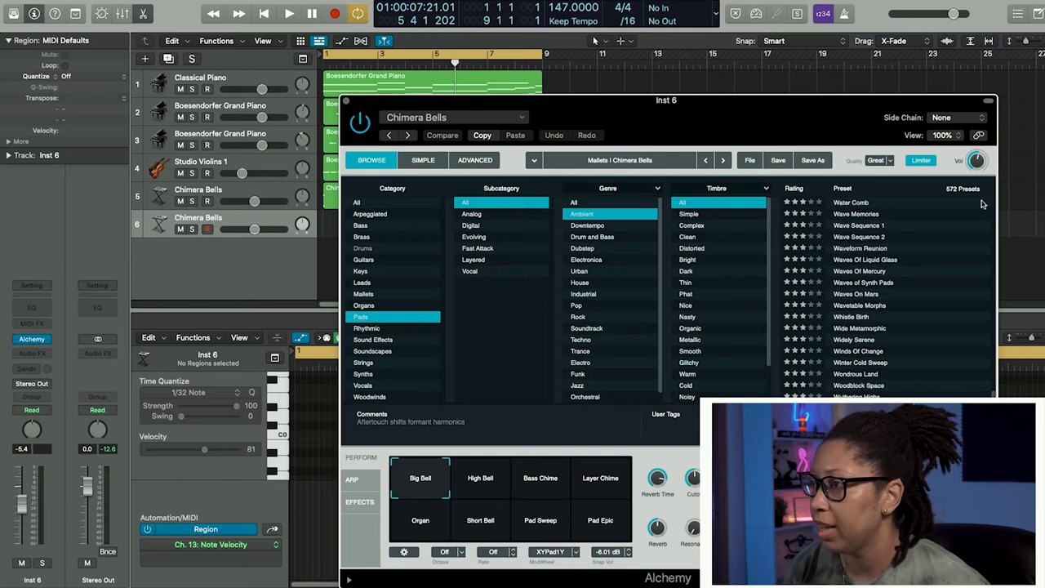
Audition ambient pads including Water Comb, Wave Sequence 1 and Aether Choir, and load the Air Choir Sweep preset
left_click(852, 204)
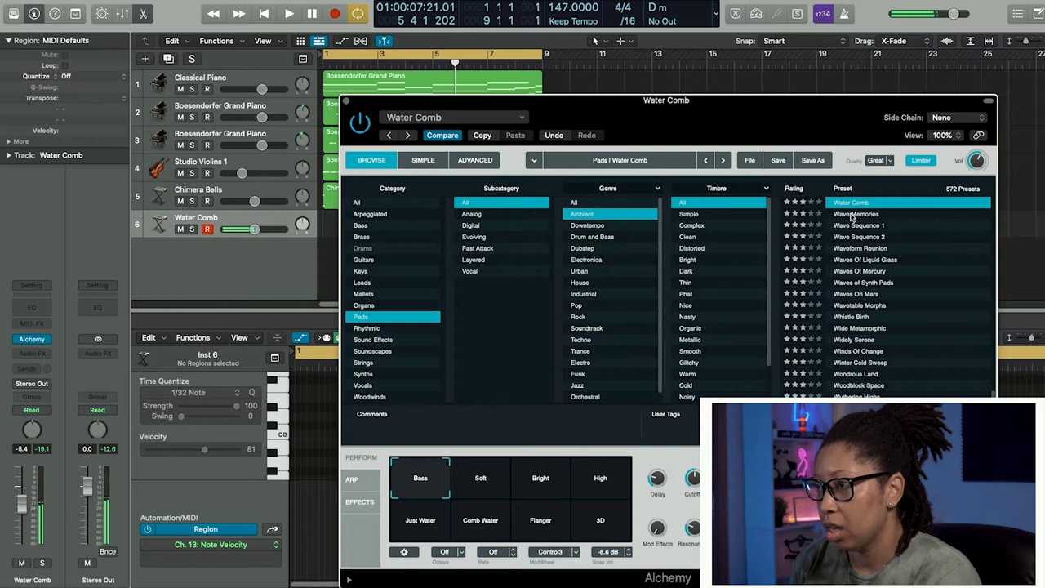
left_click(852, 214)
left_click(851, 226)
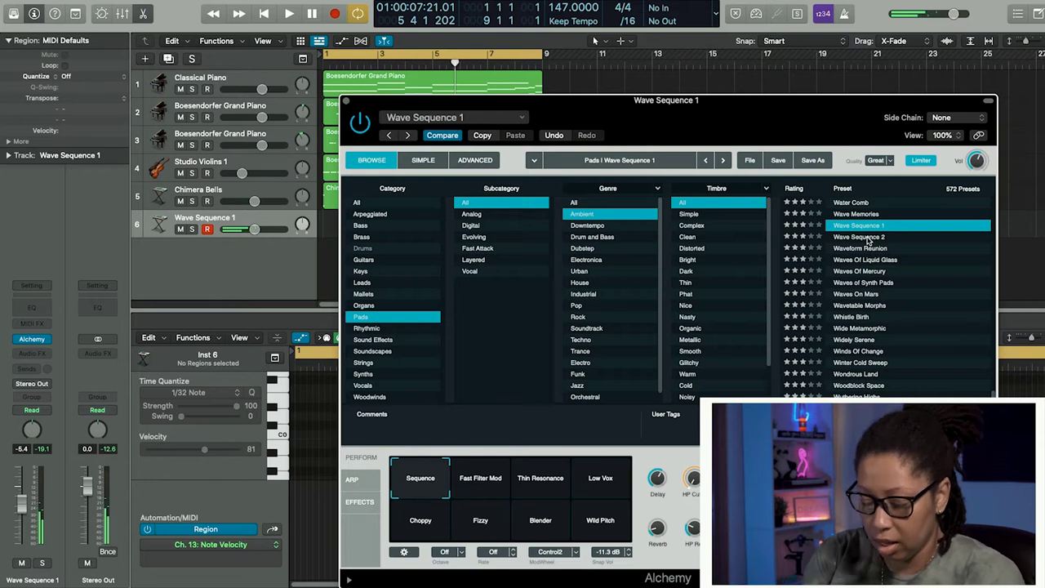
key("space")
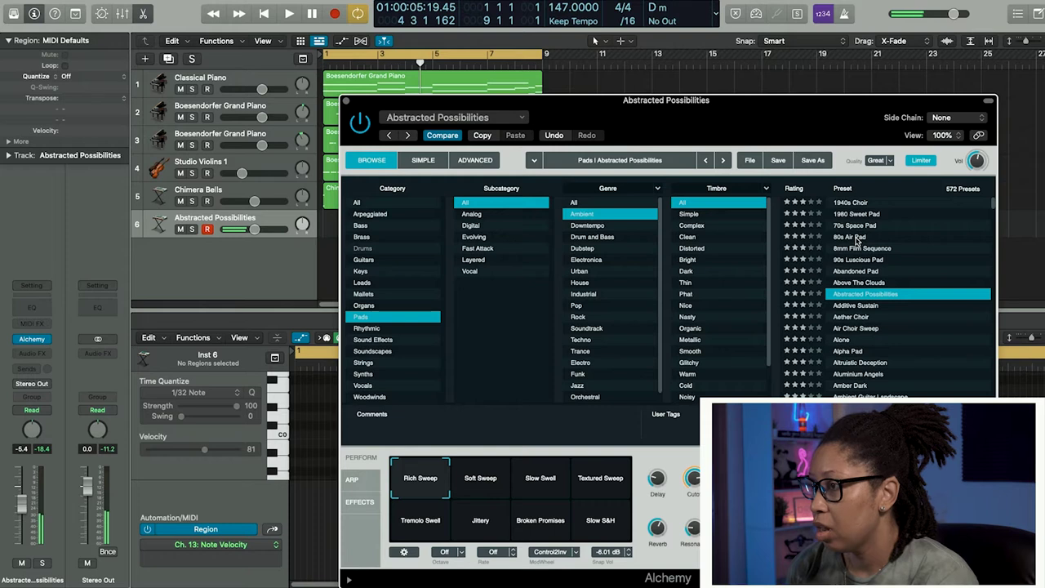
key("Down")
key("Down")
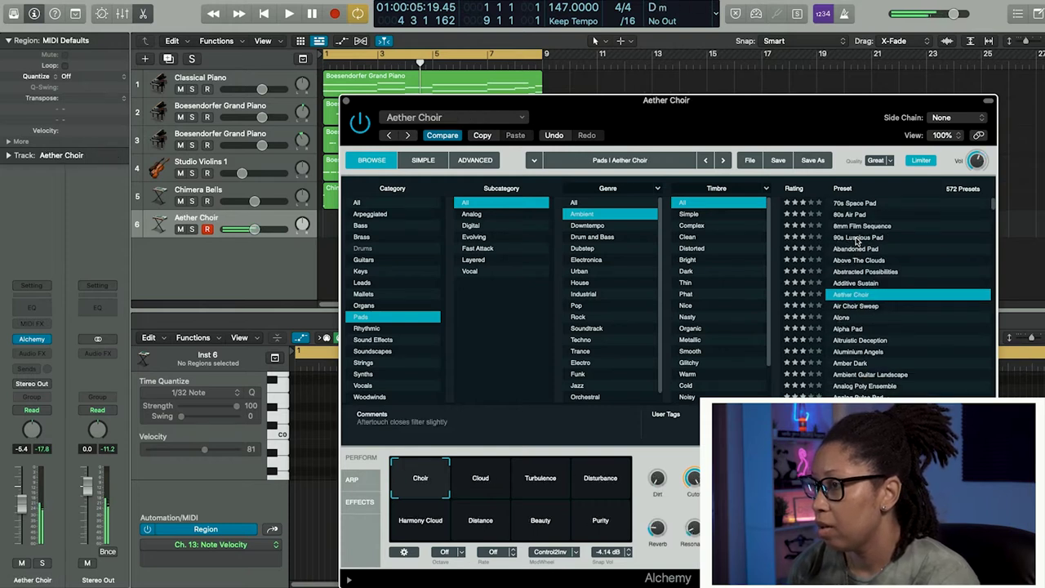
key("Down")
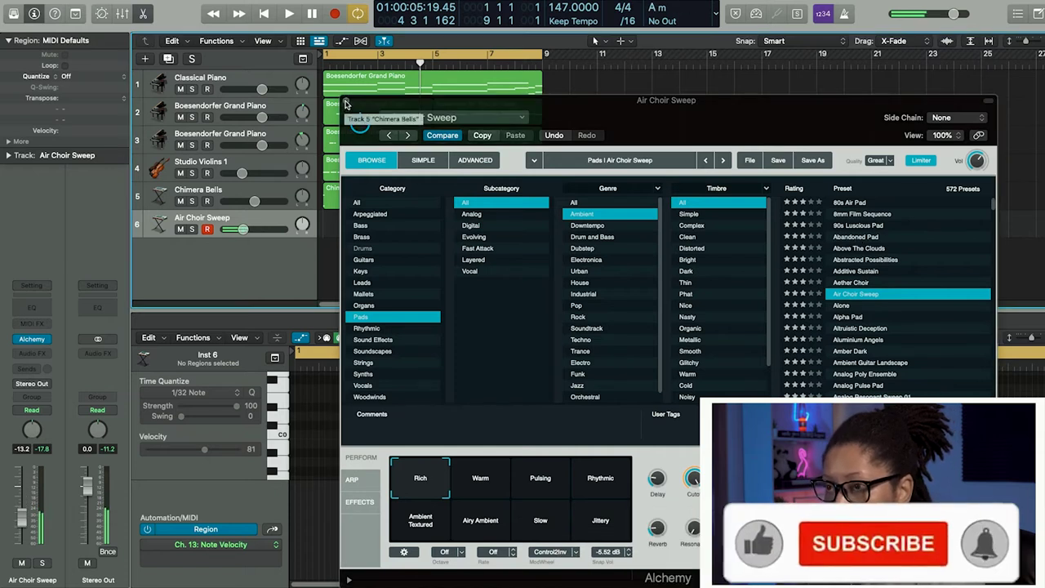
Mute tracks 2 to 5, then record pad chords over bars 1 to 4 on Air Choir Sweep and quantize the notes
left_click_drag(347, 104, 690, 114)
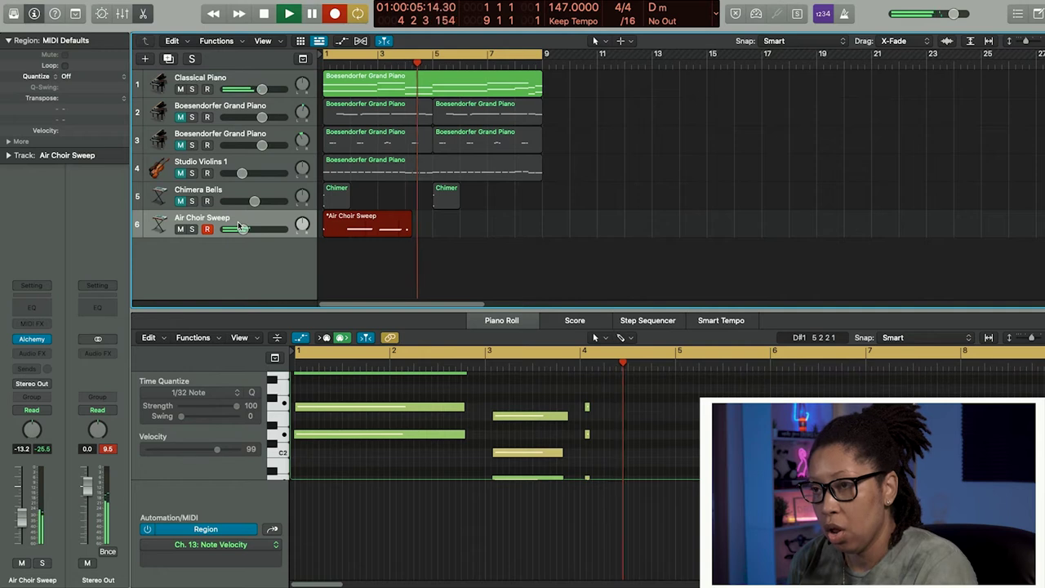
key("space")
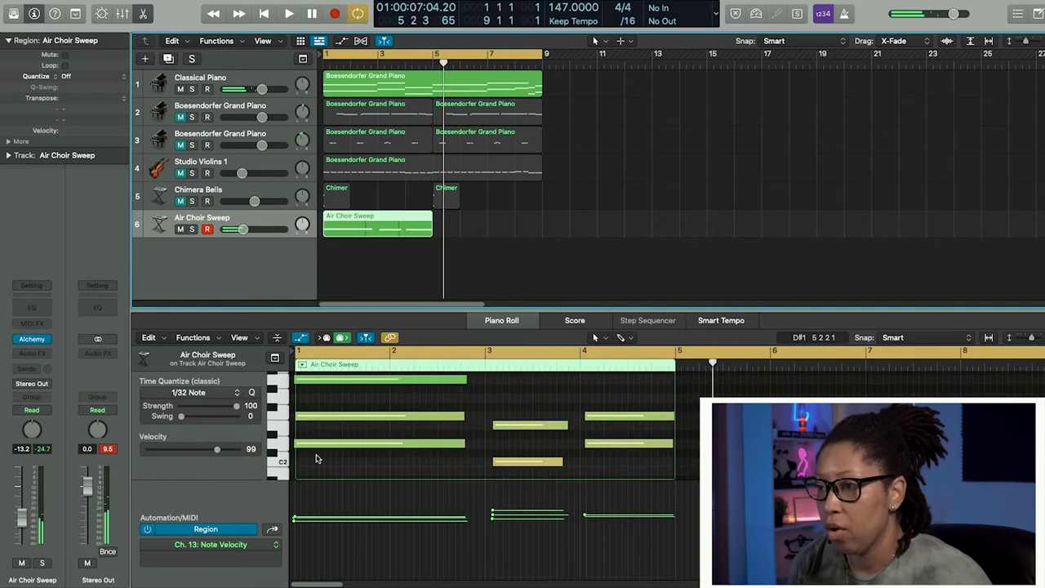
left_click(670, 426)
key("super+a")
key("q")
key("space")
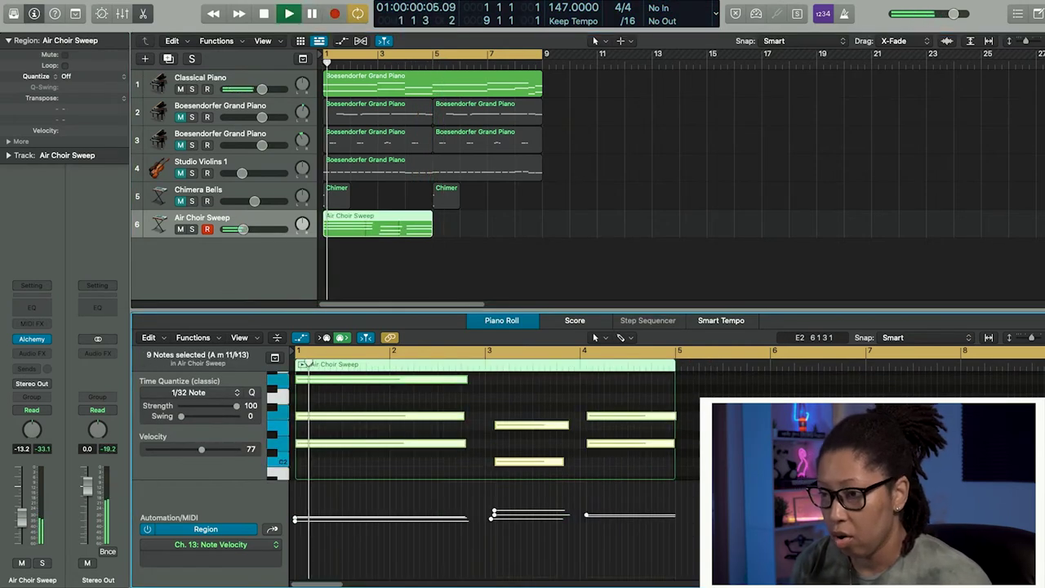
Transpose all the recorded Air Choir Sweep notes up an octave and play them with the Classical Piano
key("space")
key("alt+shift+Up")
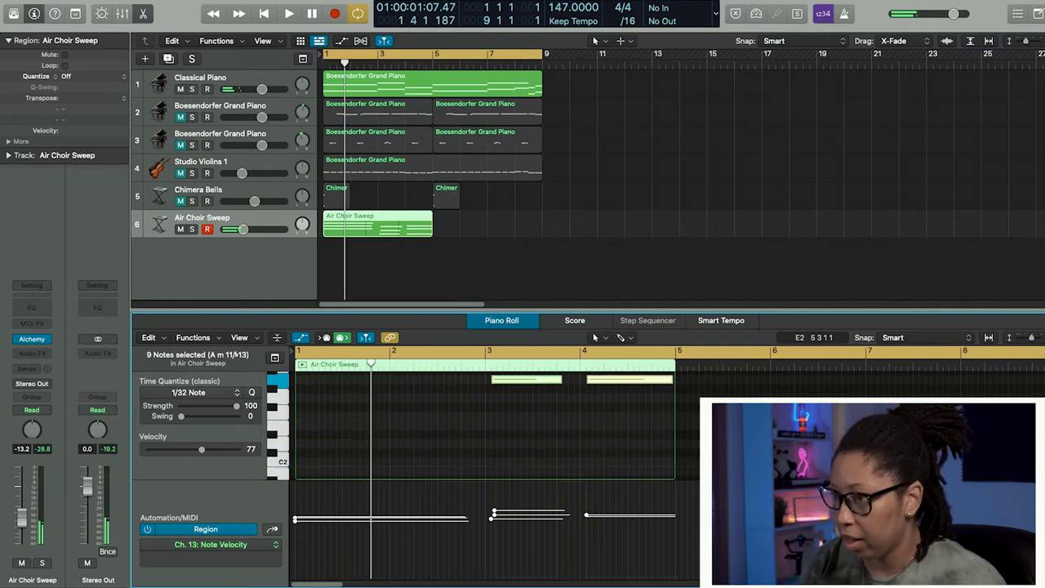
key("space")
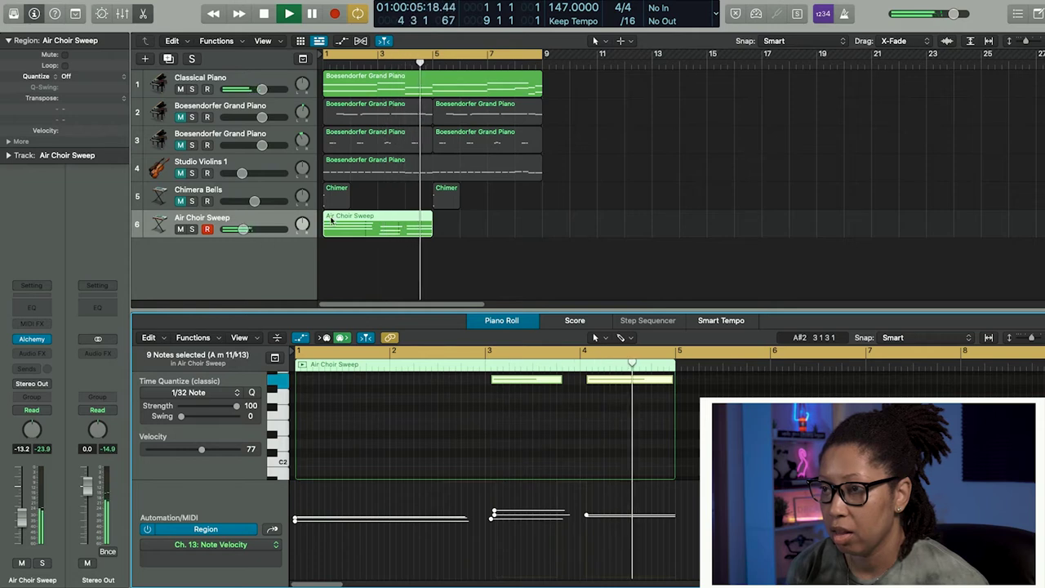
key("space")
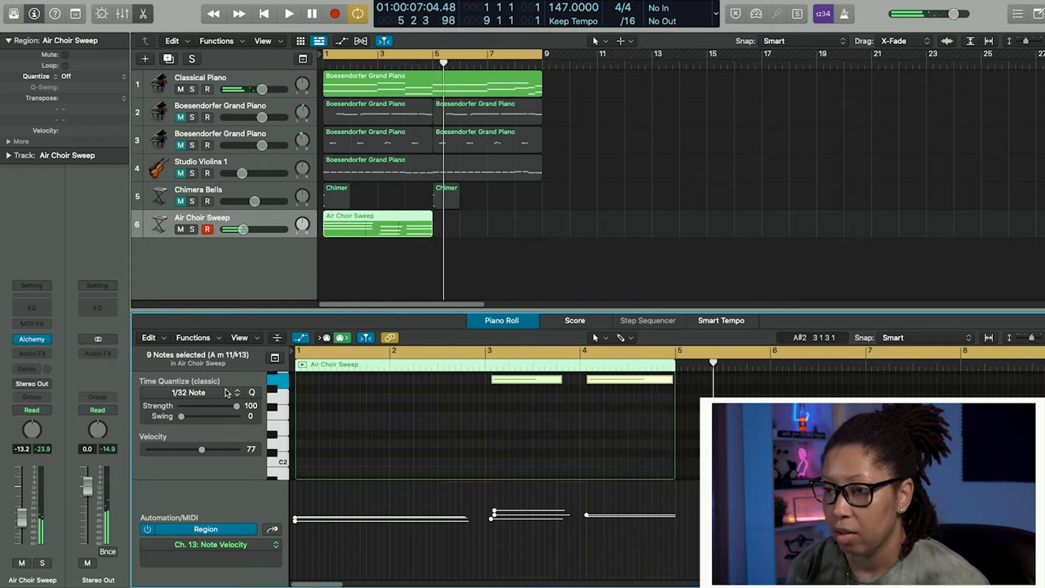
Try a coarser time quantize on the Air Choir Sweep notes, then delete the recorded region
left_click(226, 393)
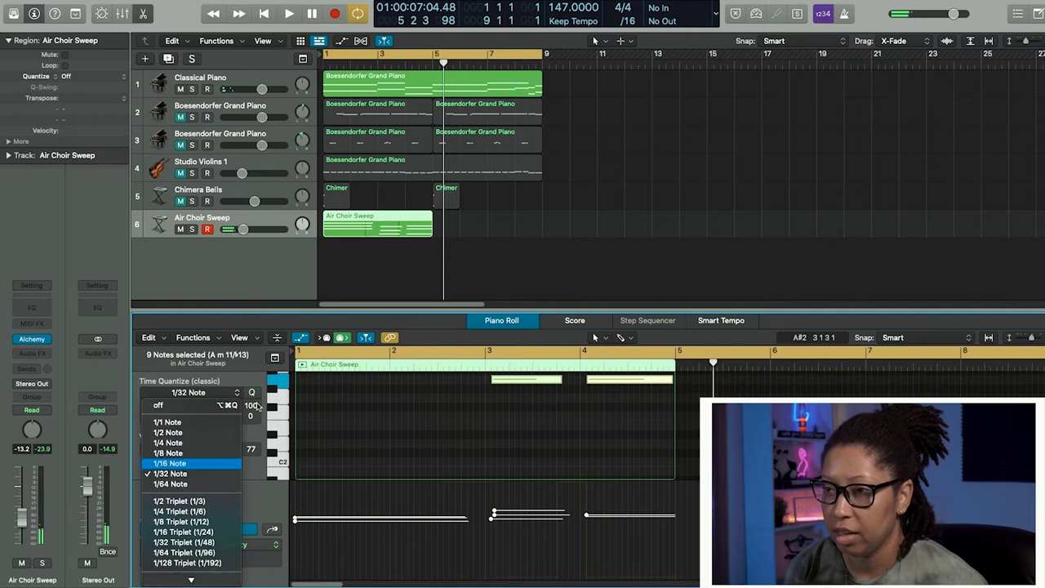
left_click(178, 464)
left_click(372, 232)
key("Delete")
key("Return")
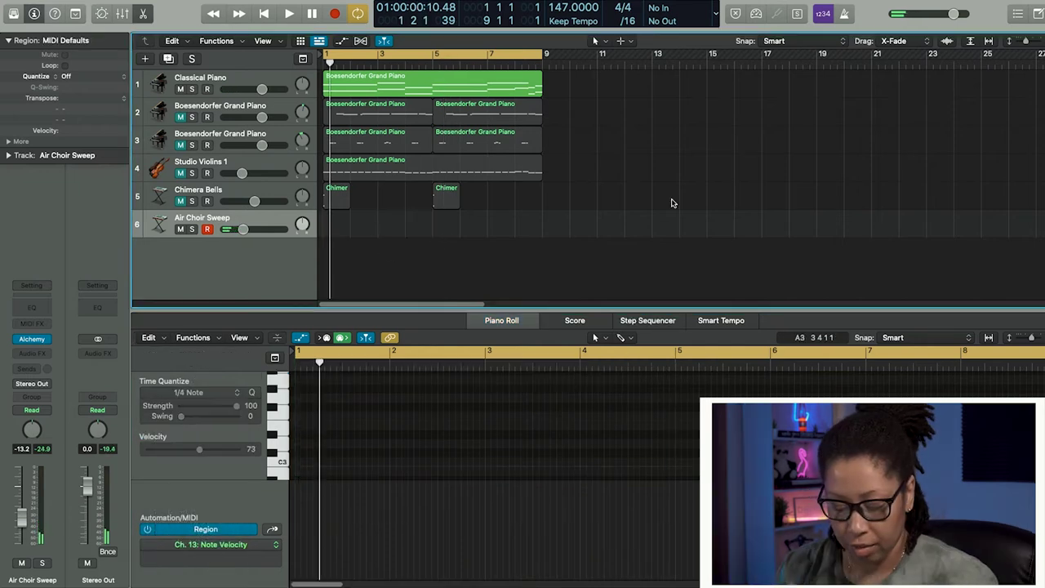
Record a new Air Choir Sweep pad part, repeat its four-bar region at bar 5 and lower the track volume to -15.2 dB
key("r")
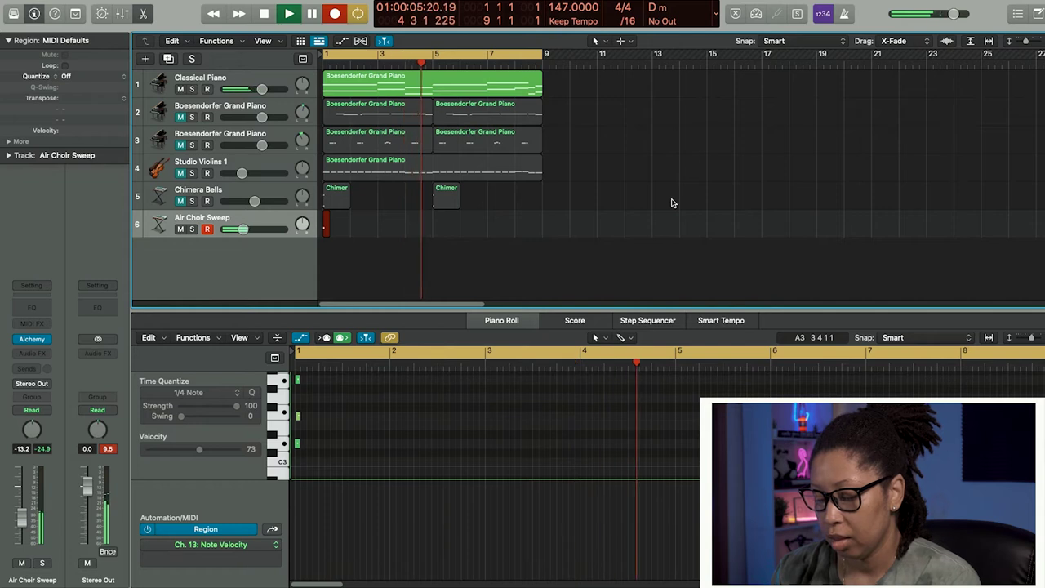
key("space")
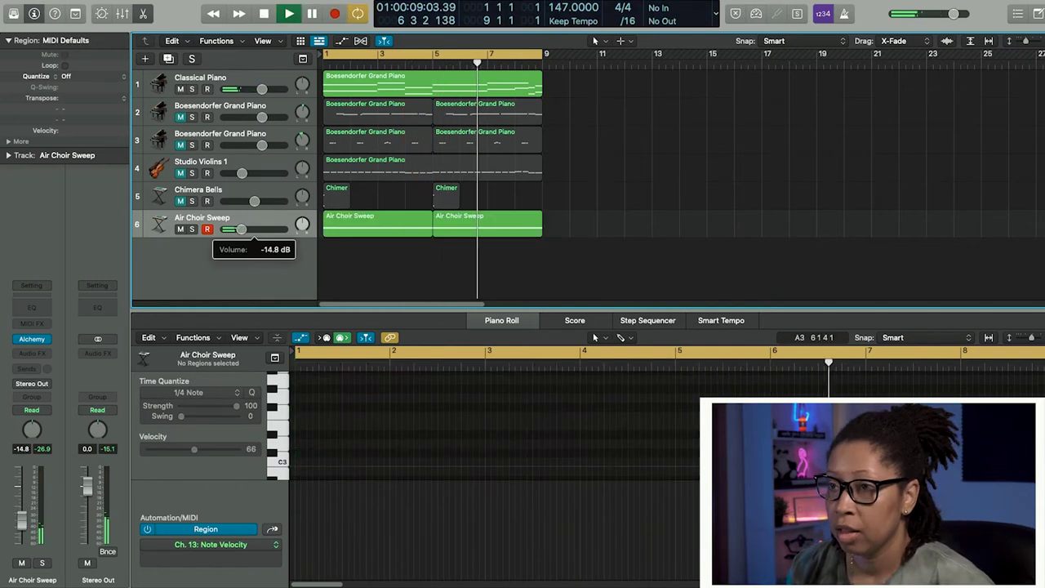
left_click_drag(242, 229, 241, 230)
key("space")
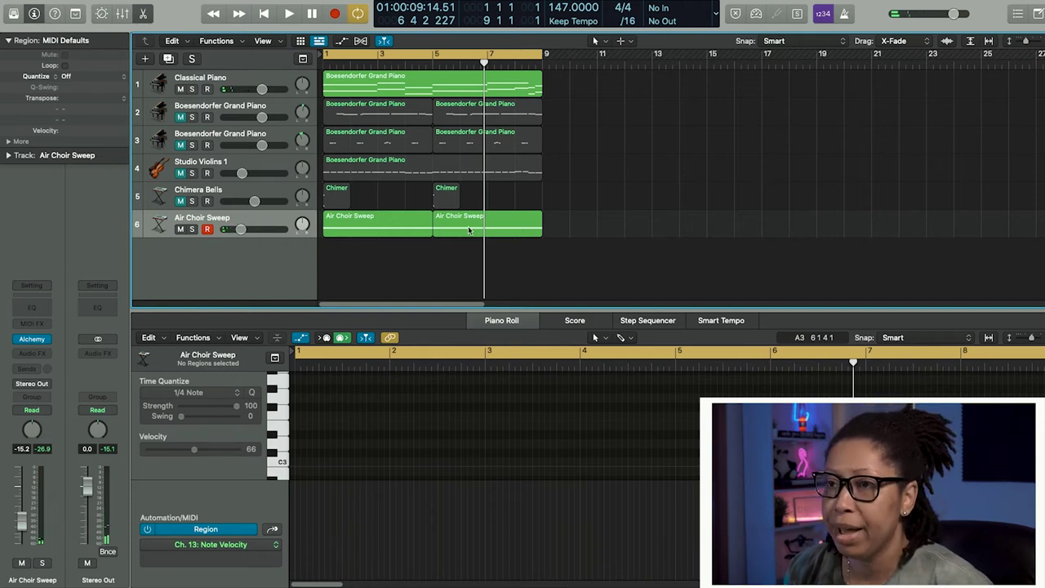
Unmute tracks 2 to 5 and play the full beat from the beginning
left_click_drag(181, 116, 185, 246)
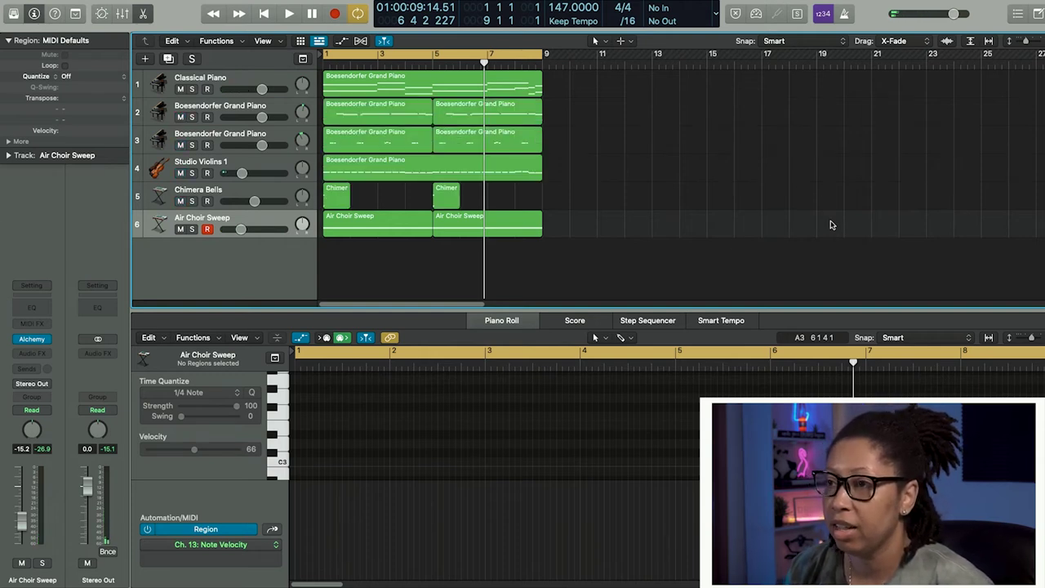
key("Return")
key("space")
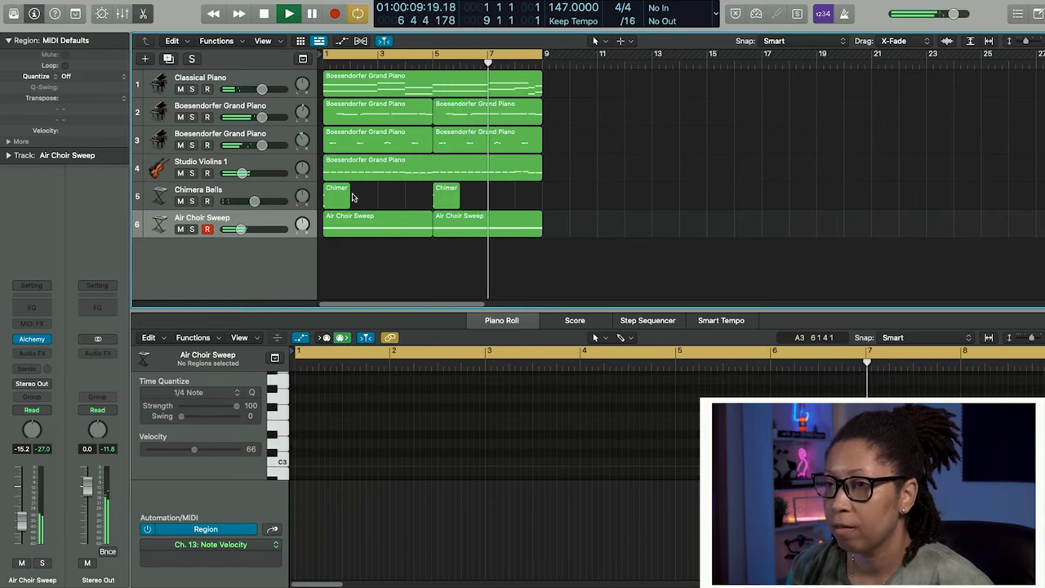
Add a ChromaVerb Room reverb and a Channel EQ with a 54 Hz low cut and 3100 Hz high cut to Chimera Bells
left_click(237, 196)
left_click(44, 354)
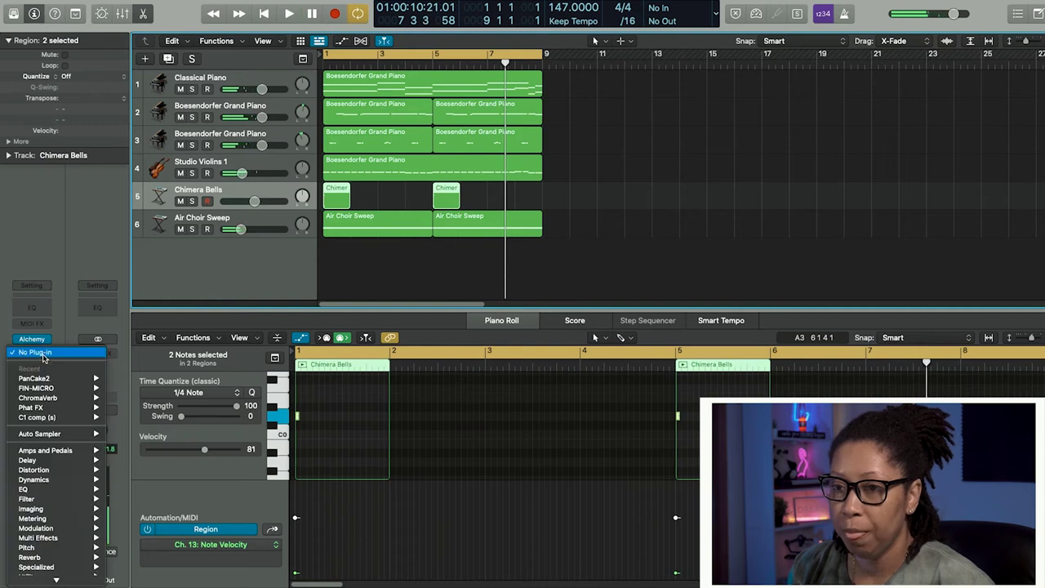
mouse_move(49, 407)
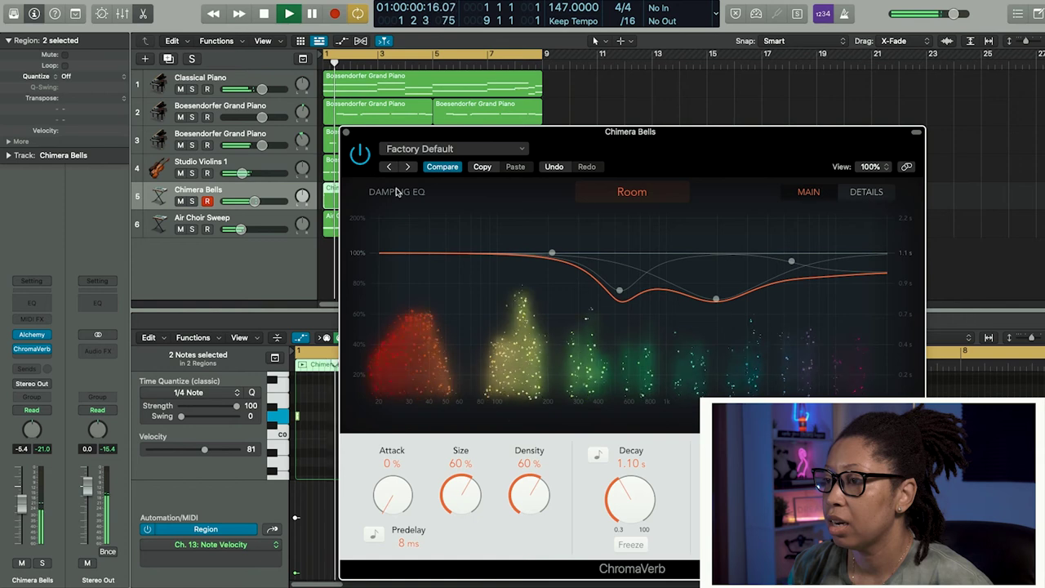
key("space")
key("space")
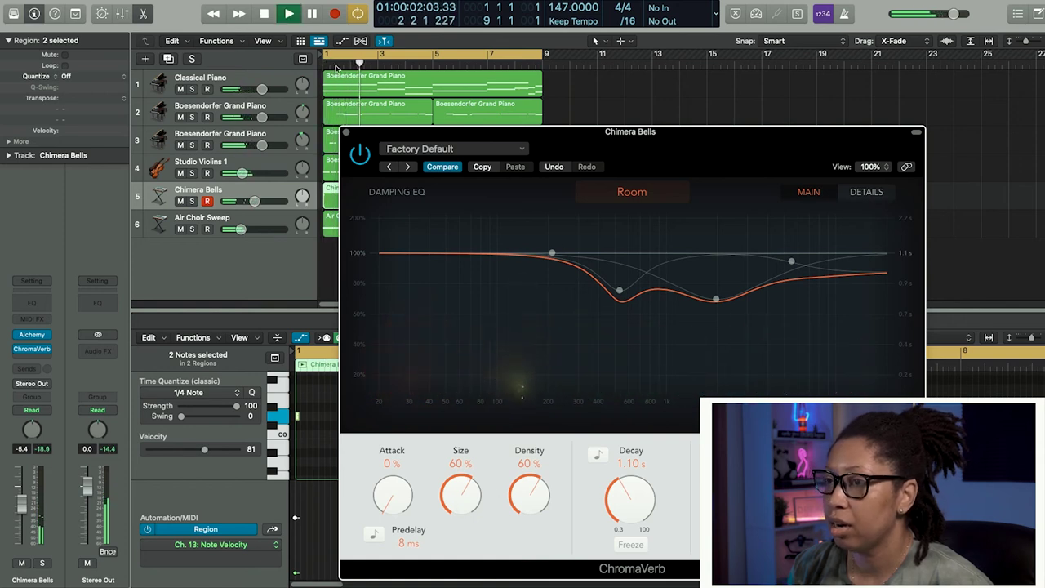
left_click(347, 133)
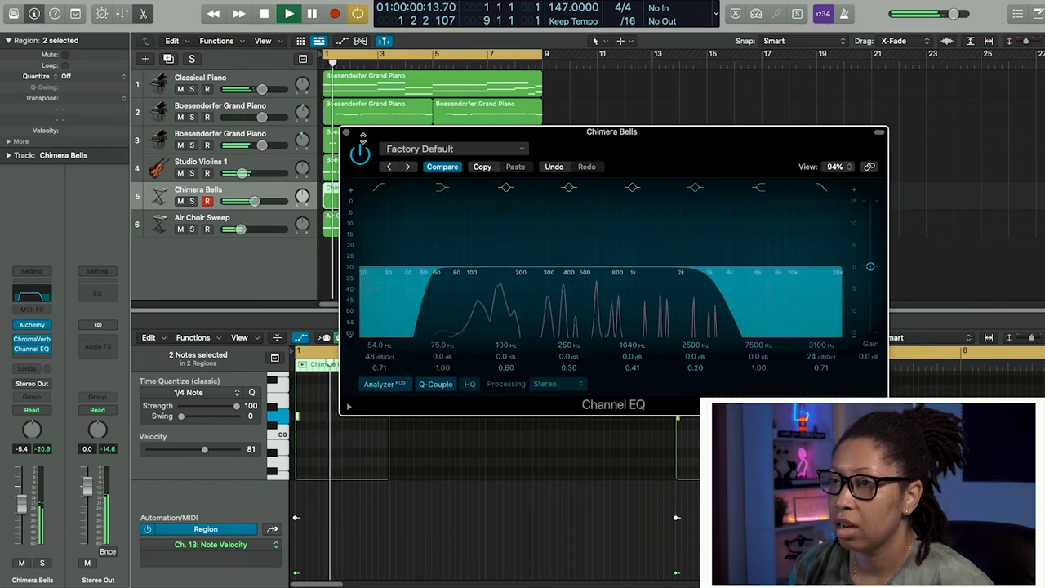
Solo the Air Choir Sweep track, audition the Alone pad preset and switch its Alchemy sound to Alpha Pad
left_click(346, 133)
left_click(768, 128)
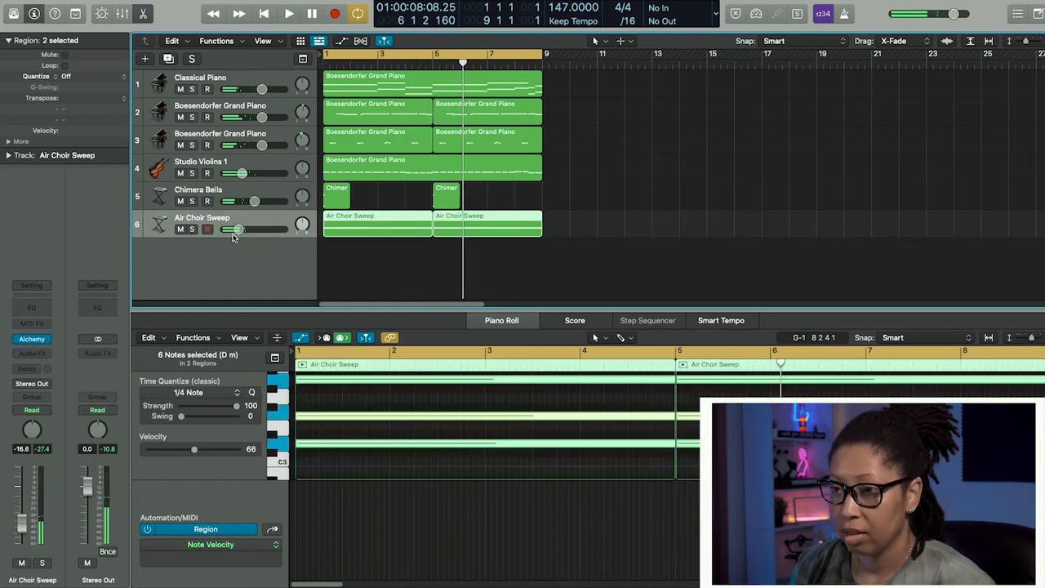
left_click(192, 229)
left_click(24, 342)
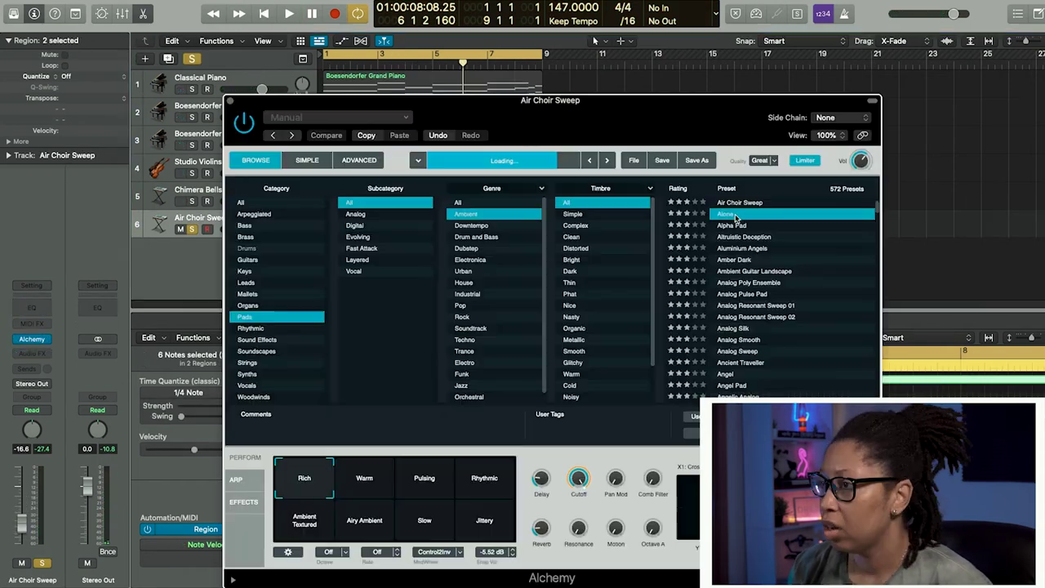
left_click(731, 214)
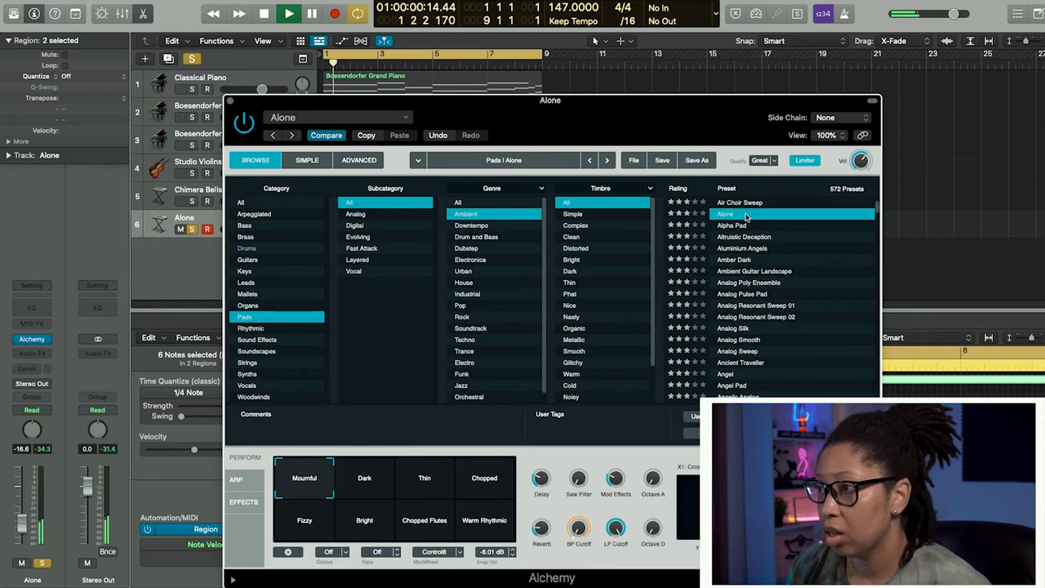
left_click(741, 226)
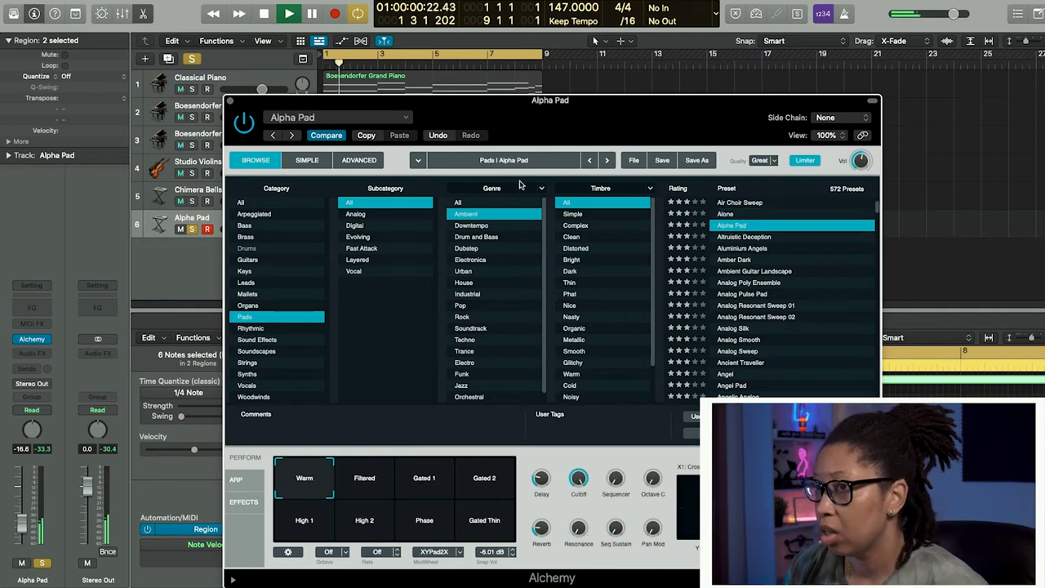
left_click(231, 100)
left_click(939, 203)
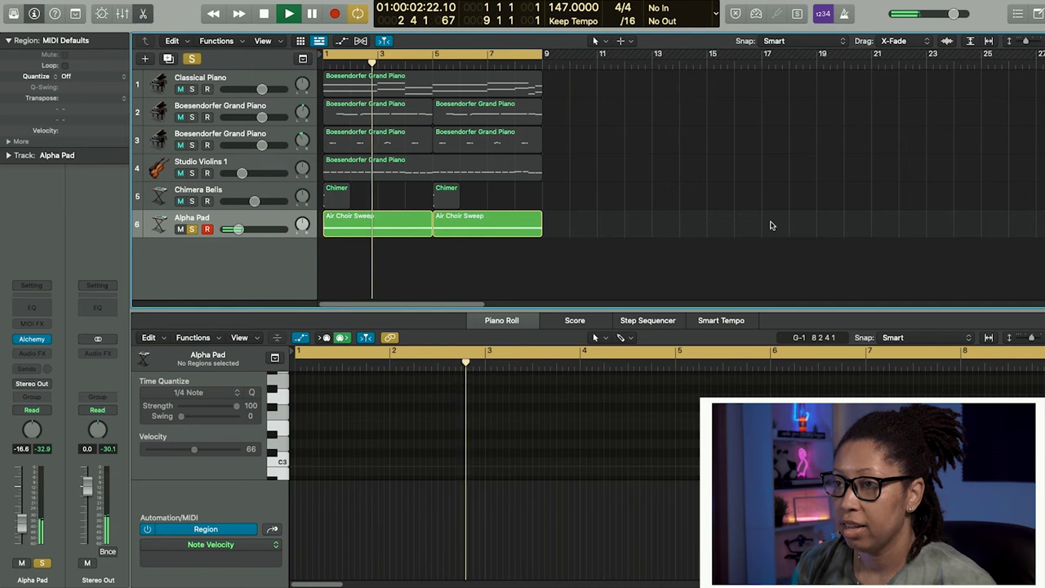
Raise the Alpha Pad track's volume slightly, unsolo it and play it with the full beat
left_click_drag(229, 227, 243, 231)
left_click(192, 229)
key("space")
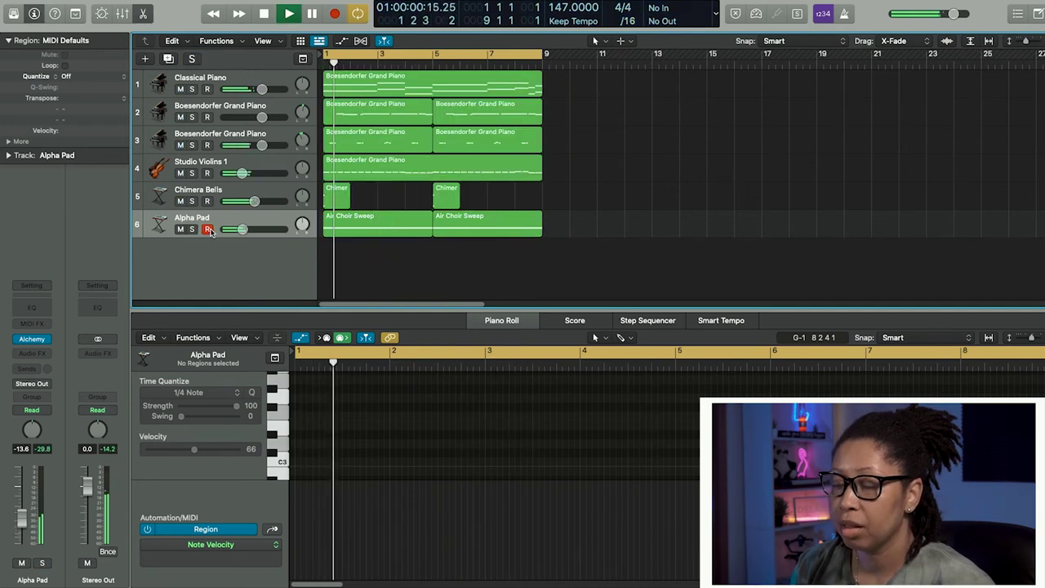
left_click_drag(242, 229, 244, 228)
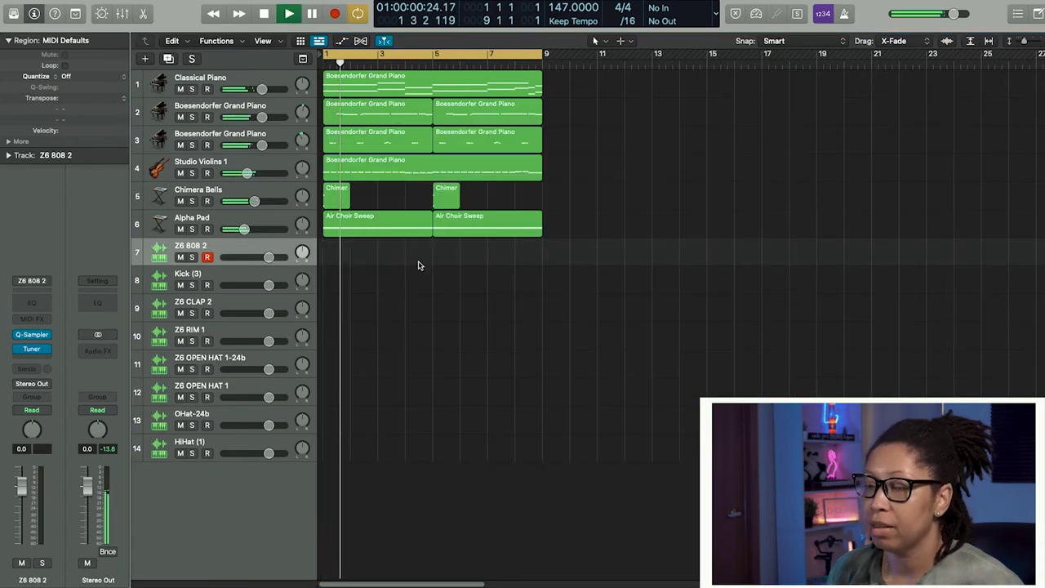
Create a 32-step pattern on the Z6 CLAP 2 track with clap hits on steps 9 and 25
left_click(221, 308)
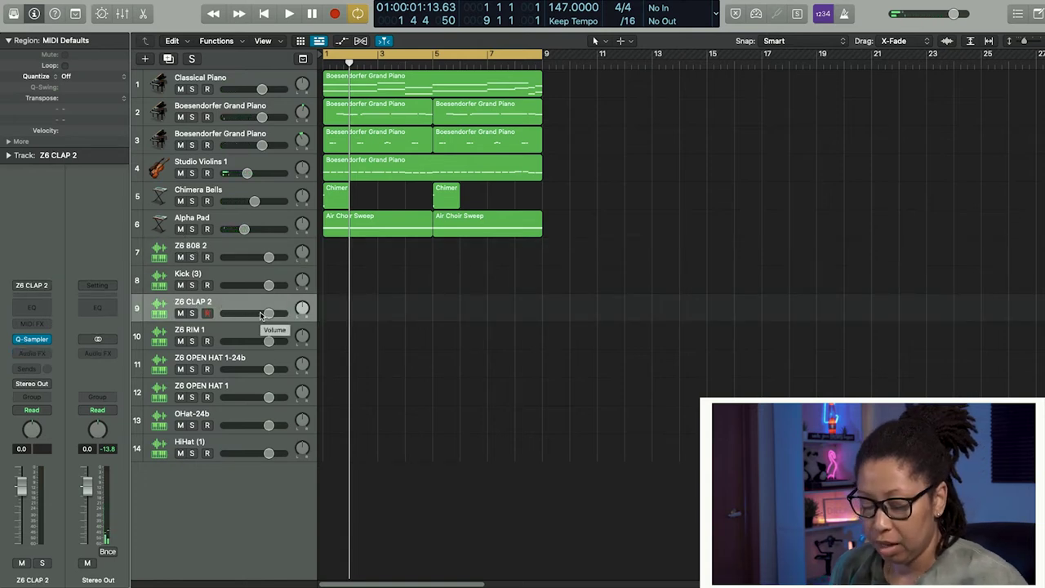
key("e")
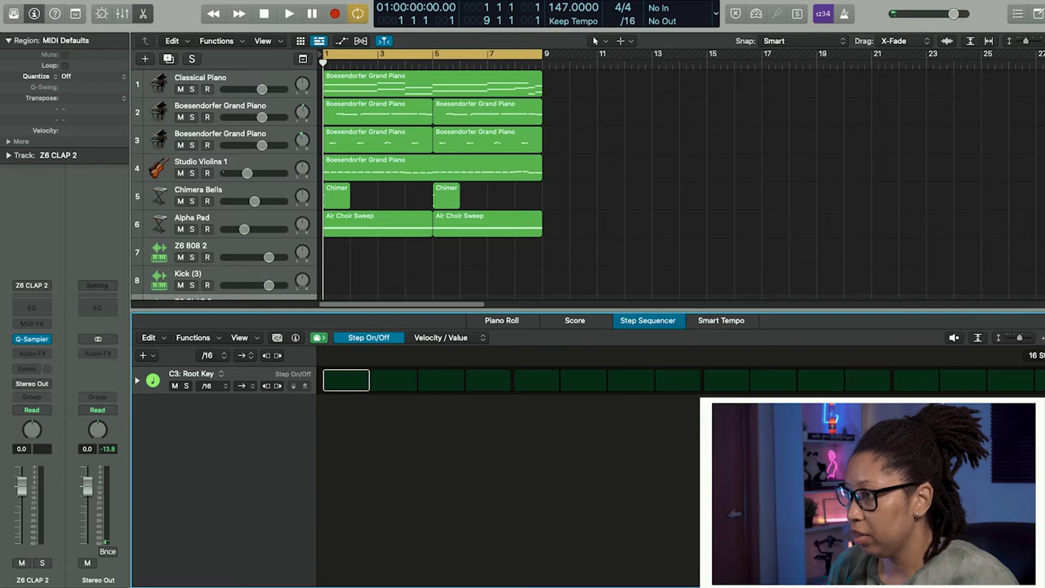
left_click(1037, 377)
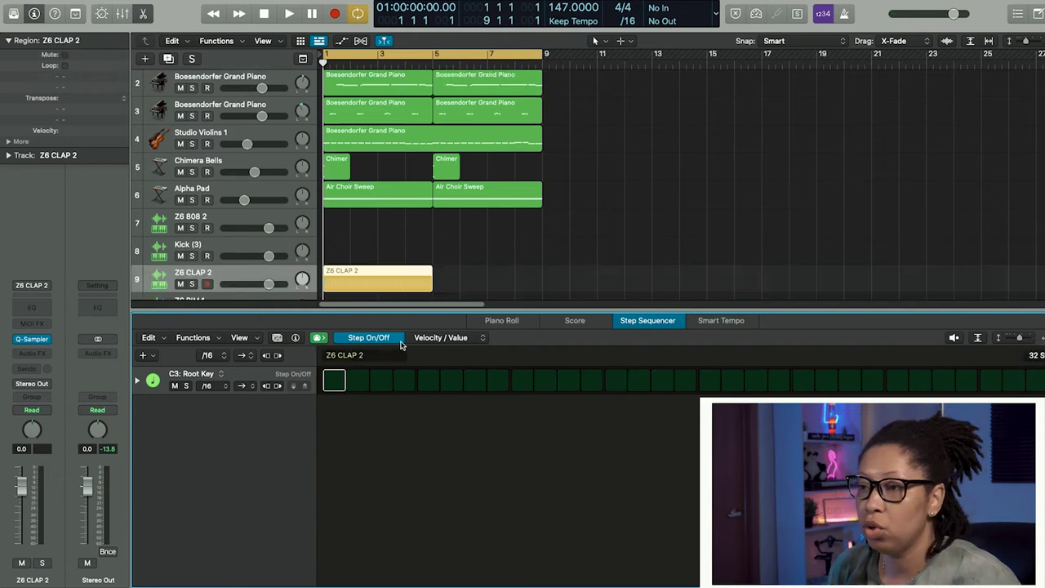
key("space")
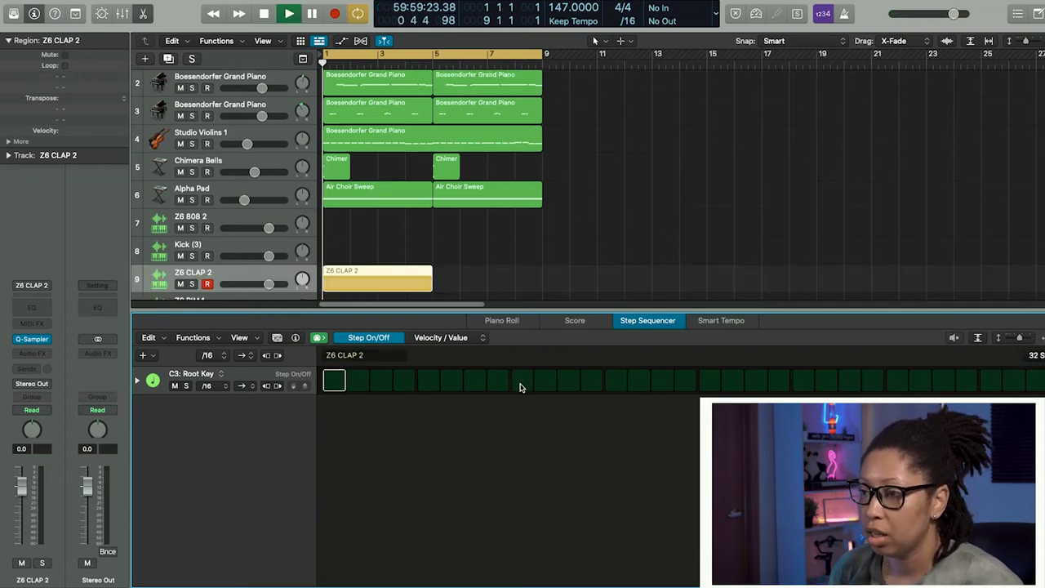
left_click(523, 381)
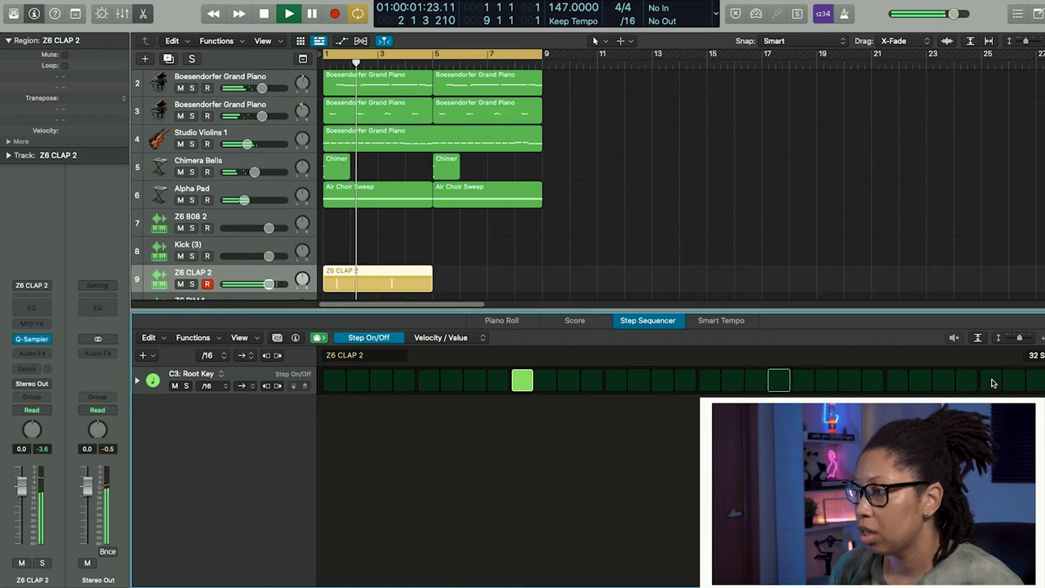
Extend the clap pattern to 64 steps and add an extra hit on step 53
key("space")
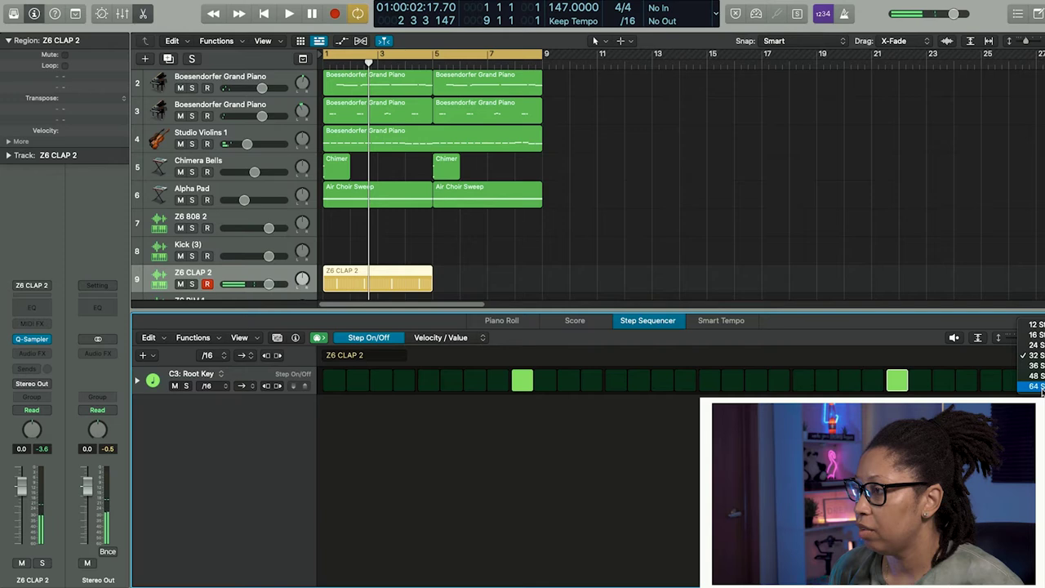
key("space")
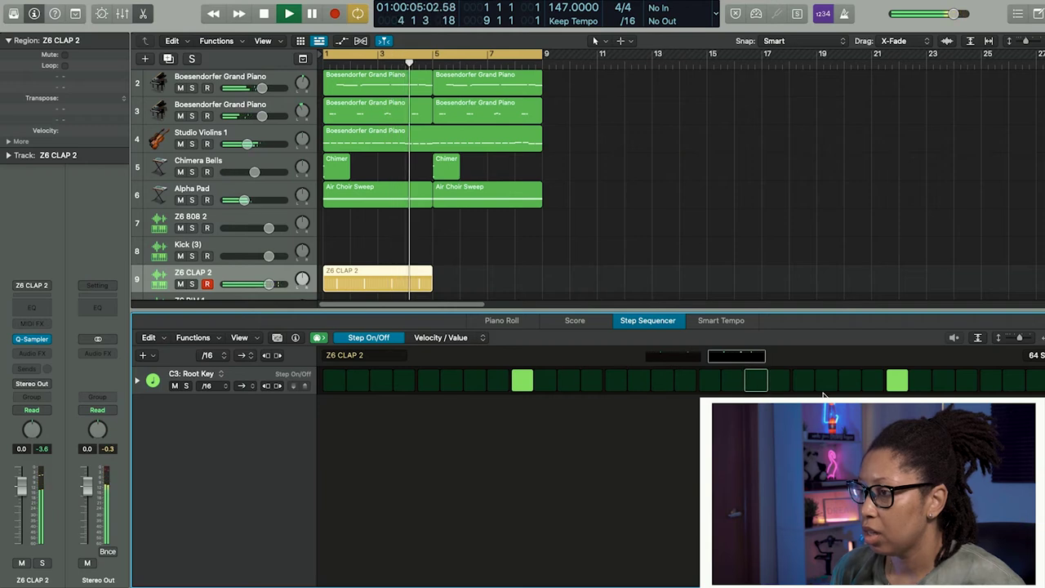
key("space")
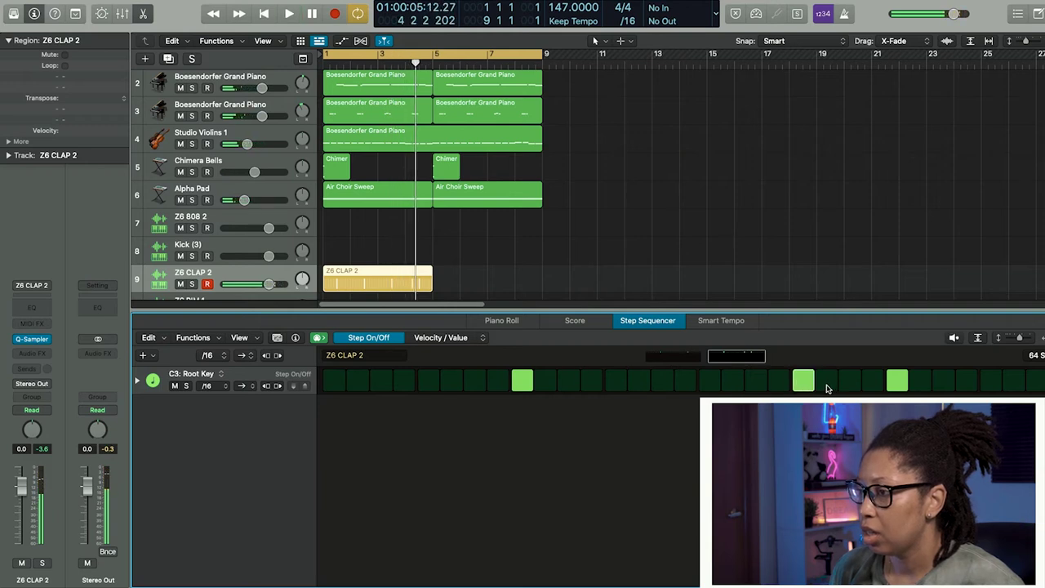
Show Note Repeat for the clap row, tie three steps from step 53 with 3 repeats and lower their velocity to 33
left_click(138, 382)
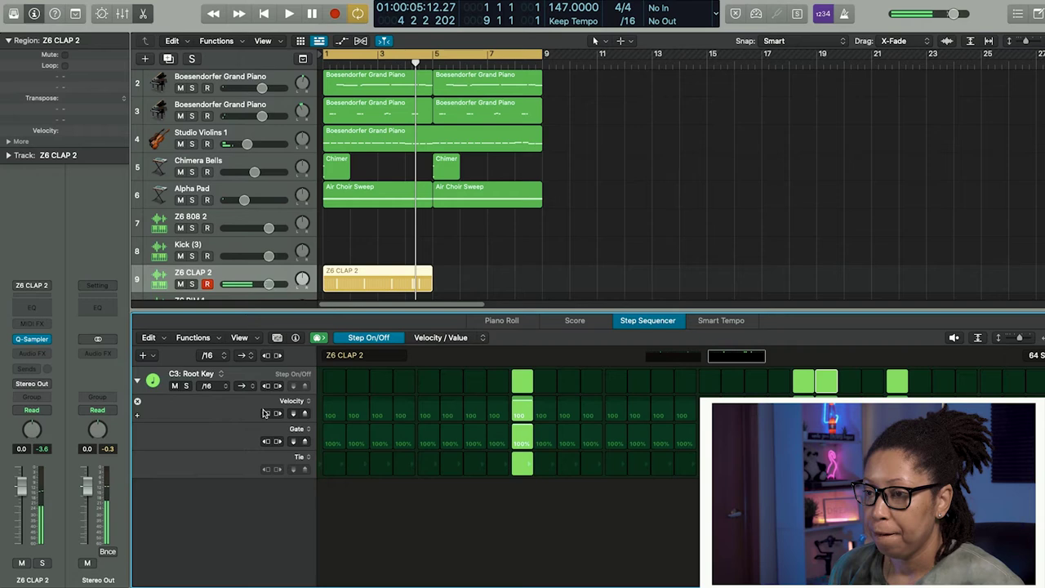
left_click(298, 429)
left_click(307, 475)
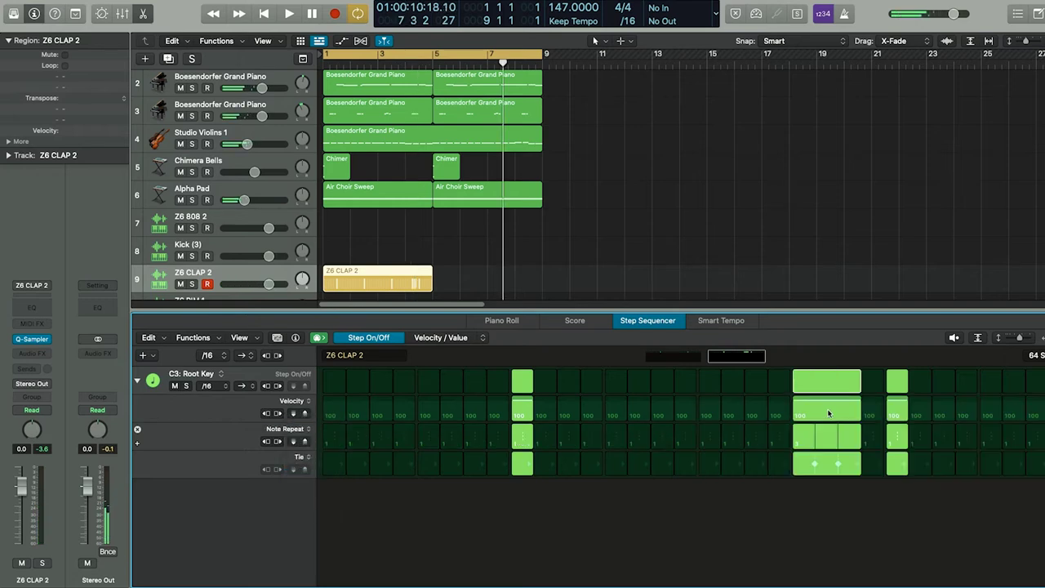
left_click_drag(828, 413, 824, 413)
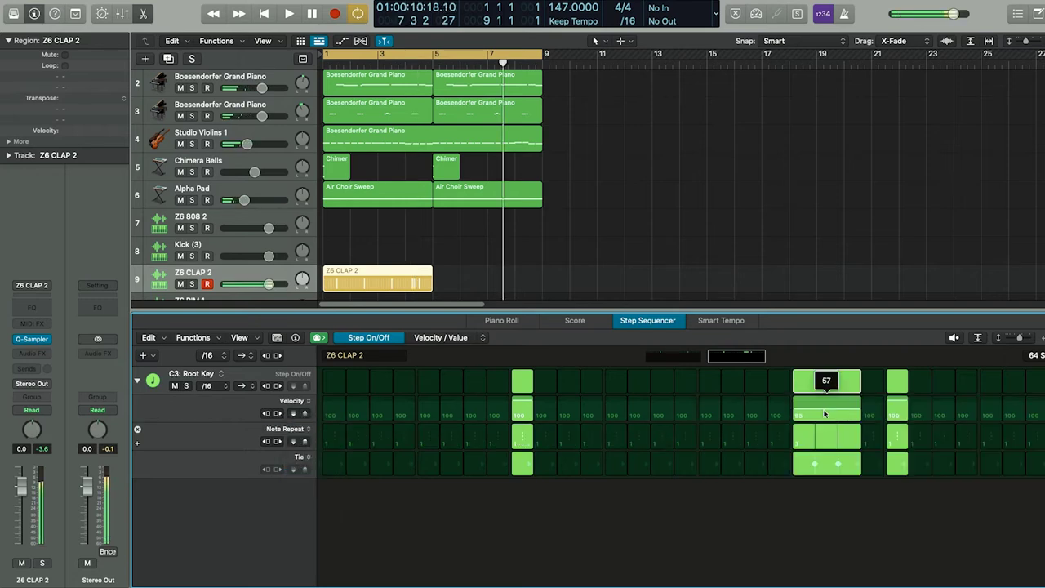
key("space")
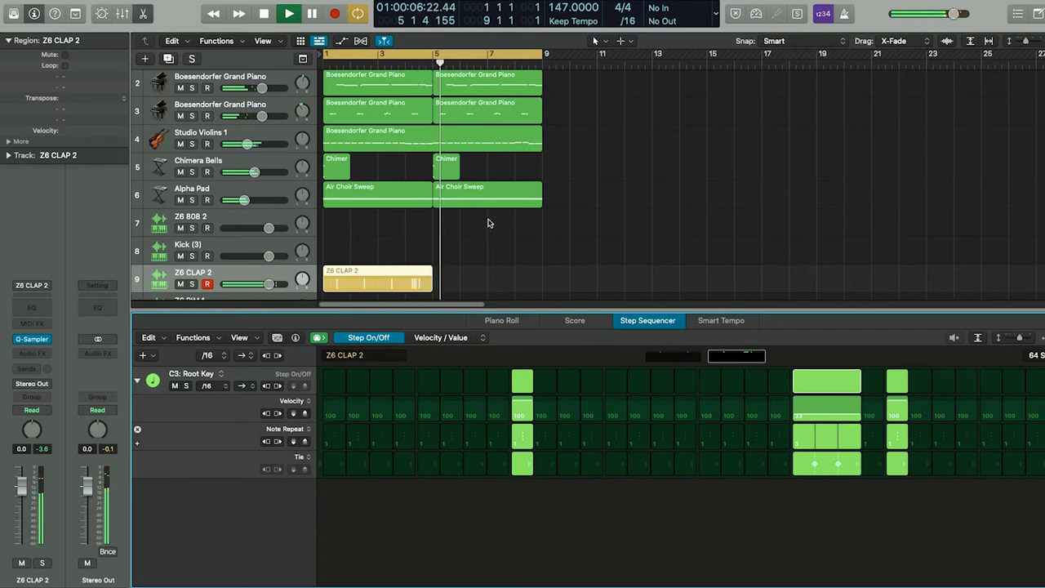
Repeat the clap pattern region at bar 5 and convert both regions to MIDI regions
left_click(372, 296)
left_click(387, 282)
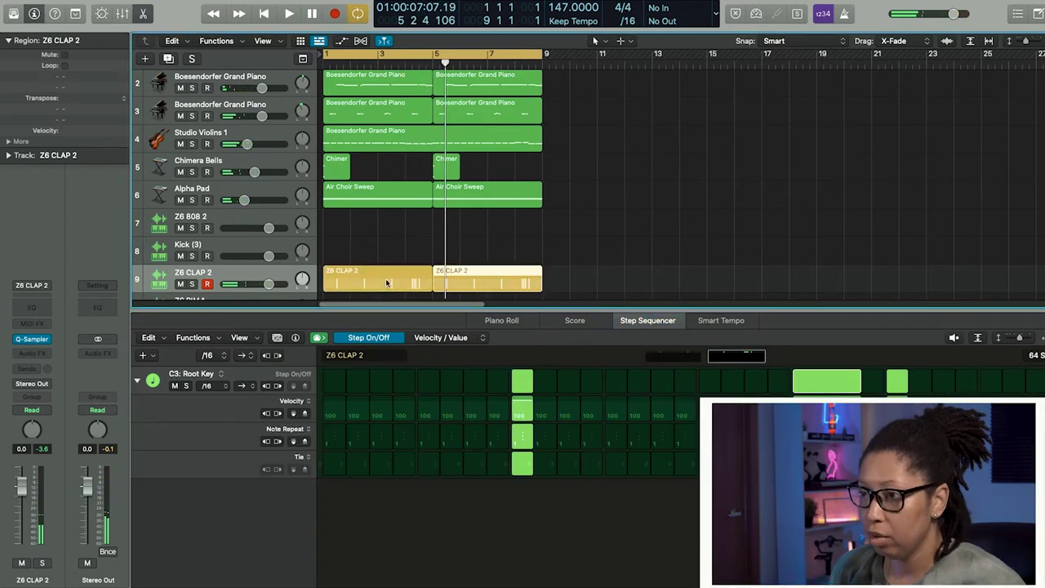
left_click(400, 282, "shift")
right_click(402, 286)
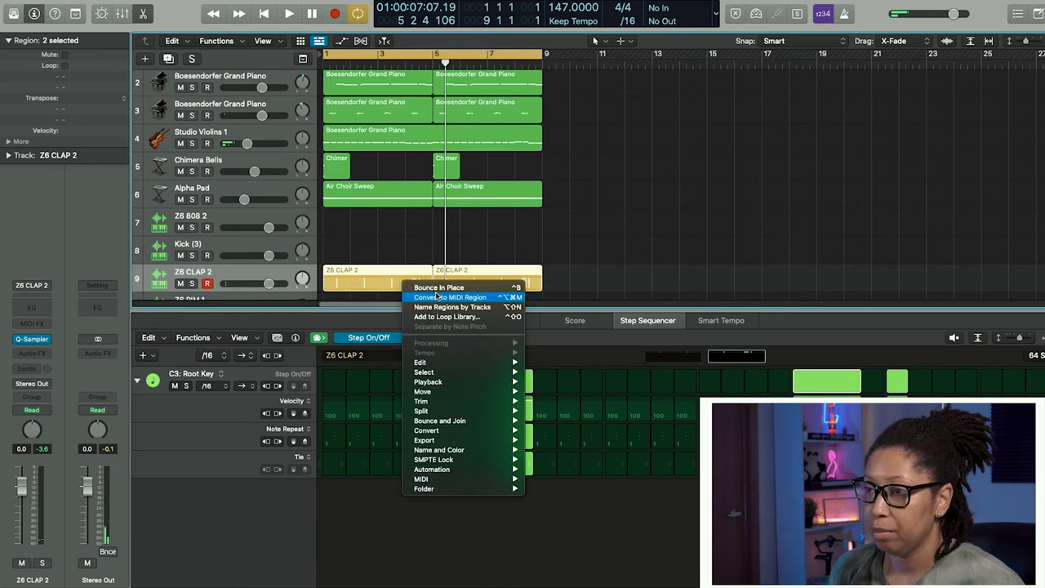
left_click(439, 297)
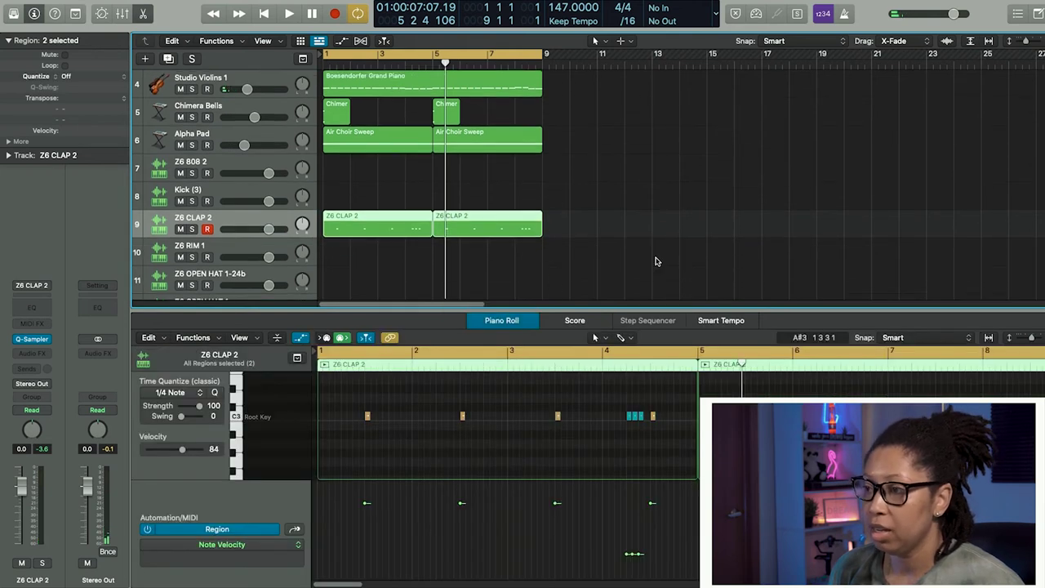
Ramp the velocities of the three clap-roll notes in bar 4 upward from about 9 to 30
left_click(626, 559)
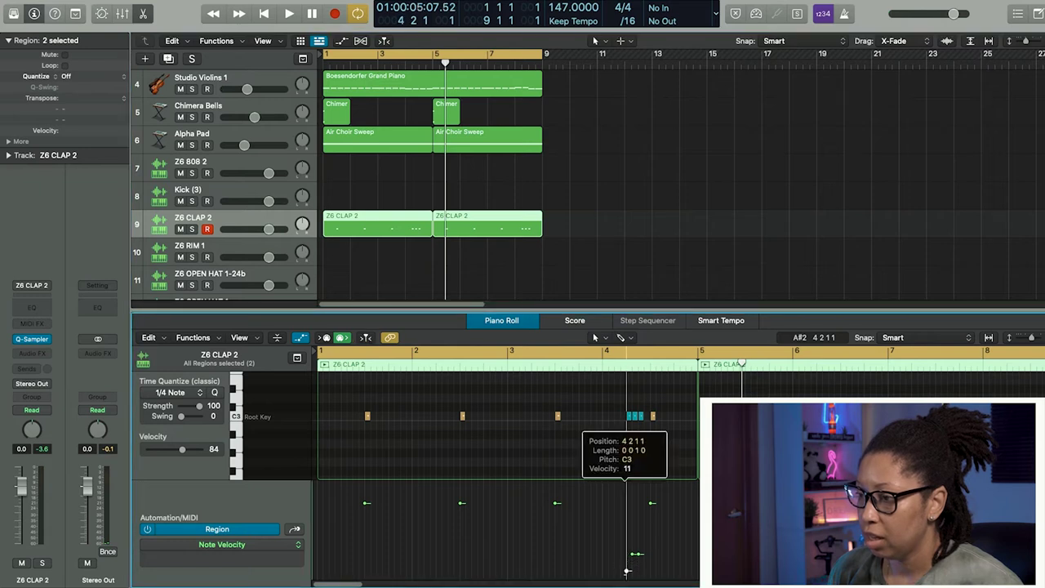
left_click(632, 555)
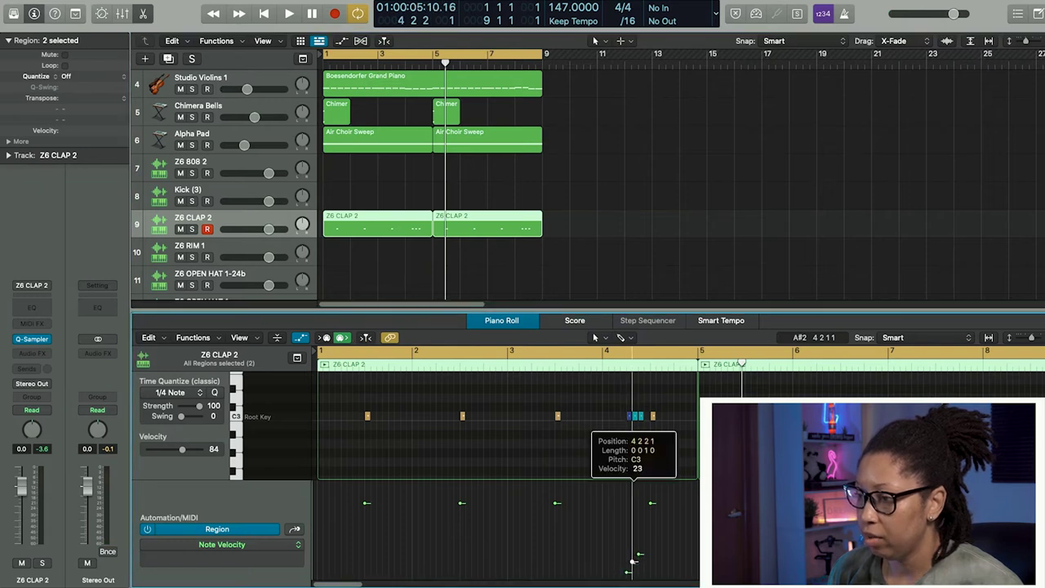
left_click(641, 559)
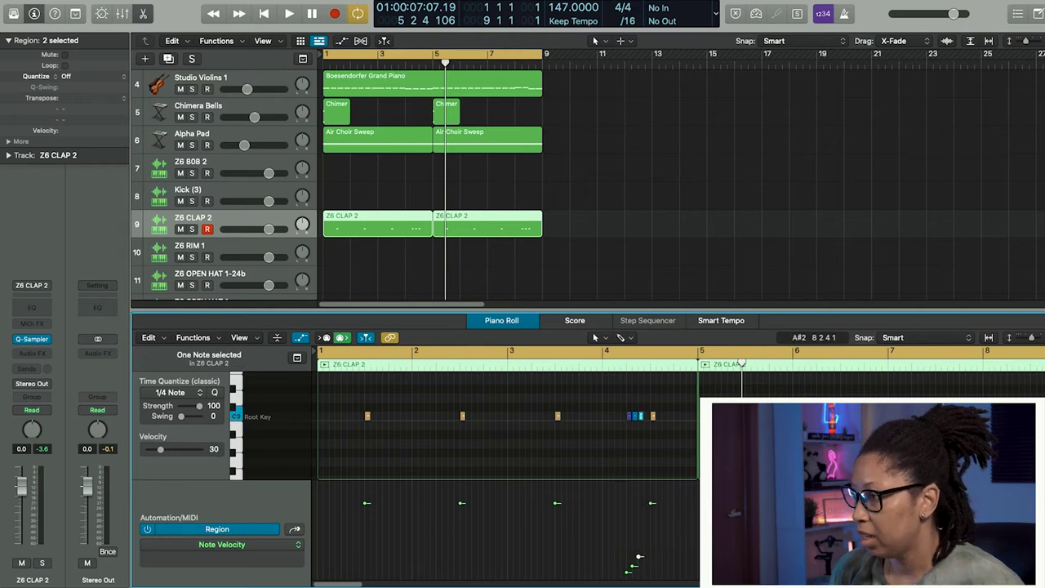
Replace the clap roll in the second region with a copy of the ramped bar 4 notes and play the beat
left_click(1023, 428)
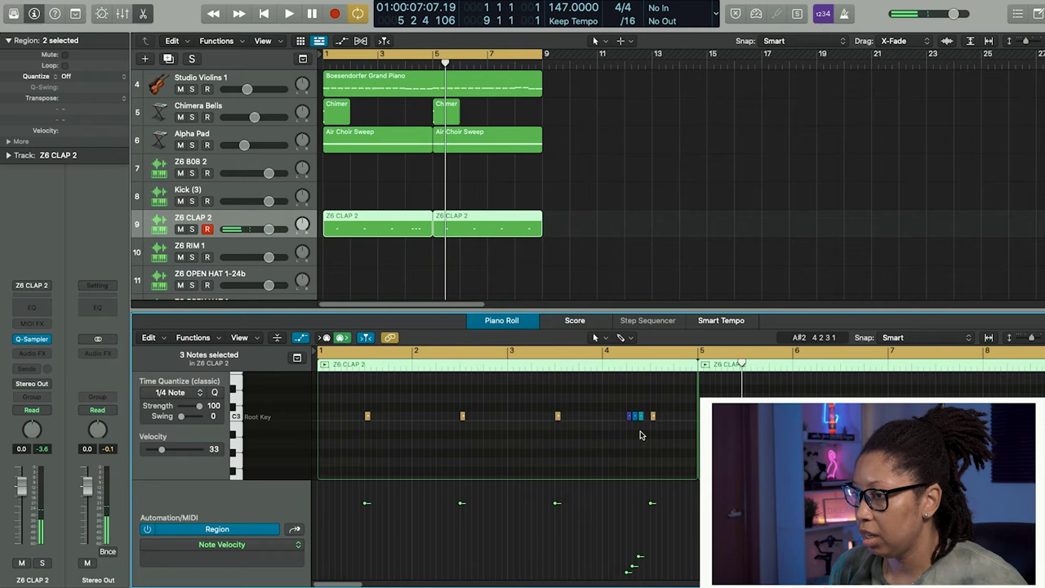
left_click_drag(627, 418, 1009, 417)
key("space")
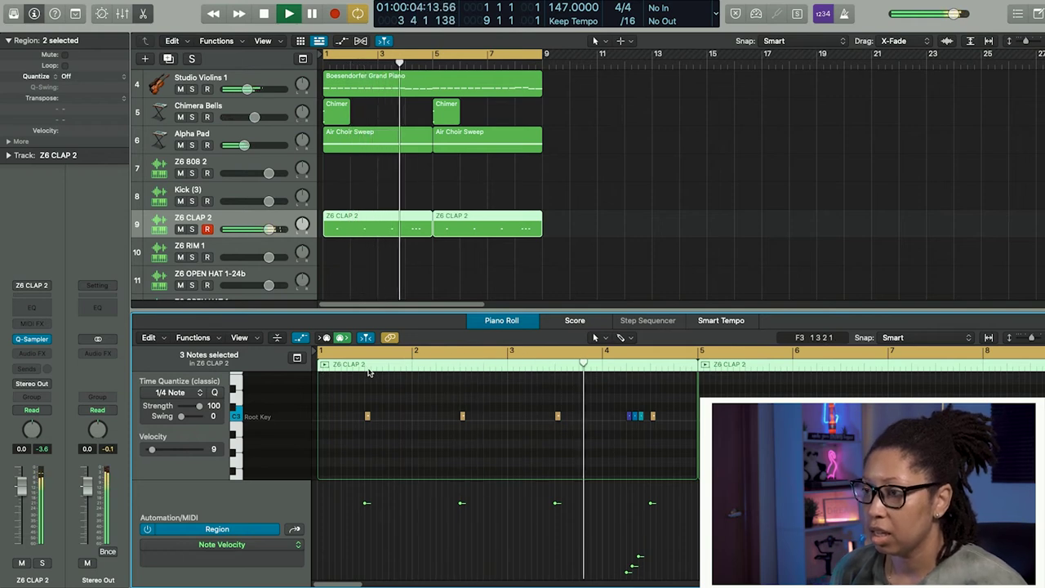
Select the Z6 RIM 1 track and record a rim part
left_click(245, 267)
key("r")
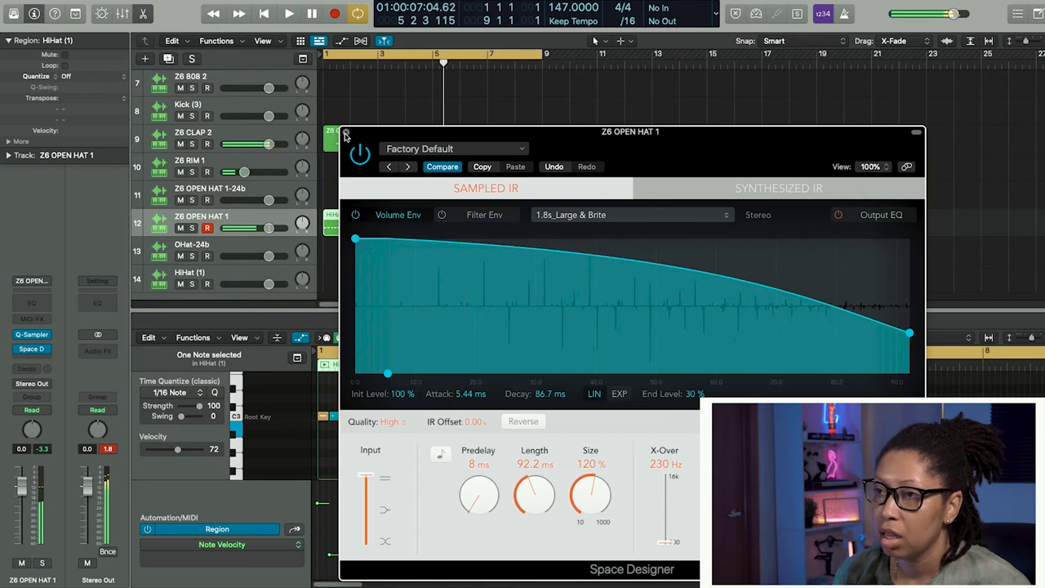
Close the Space Designer window, insert a Flanger on the Z6 OPEN HAT 1 track and play the beat
left_click(345, 133)
left_click(46, 362)
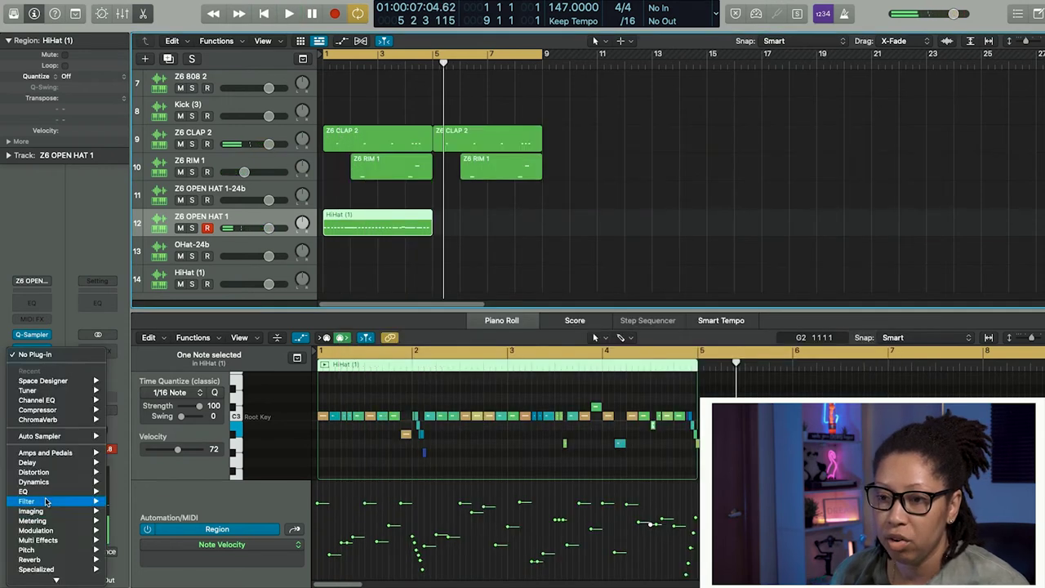
mouse_move(56, 517)
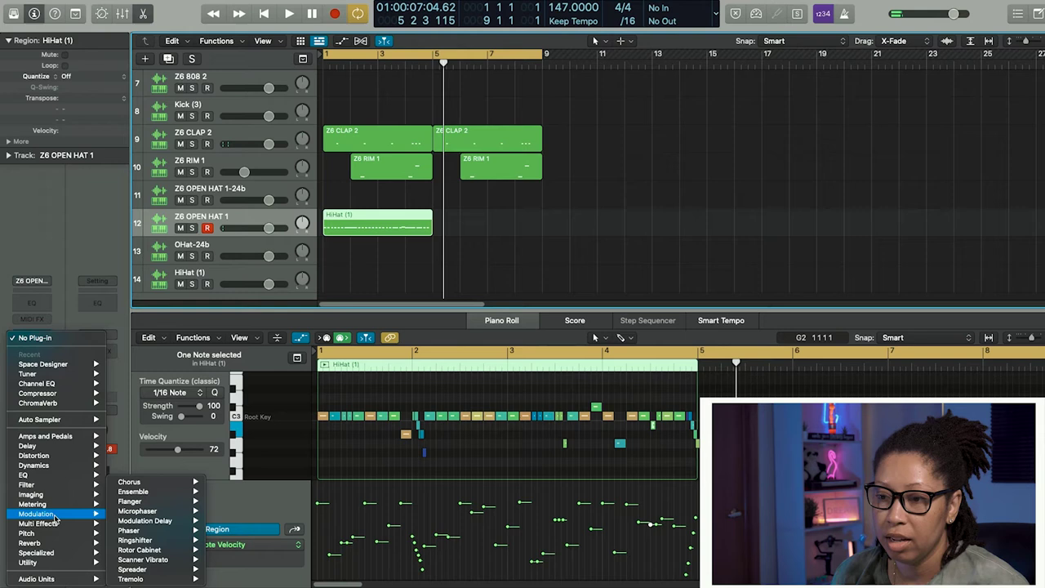
mouse_move(131, 501)
left_click(228, 501)
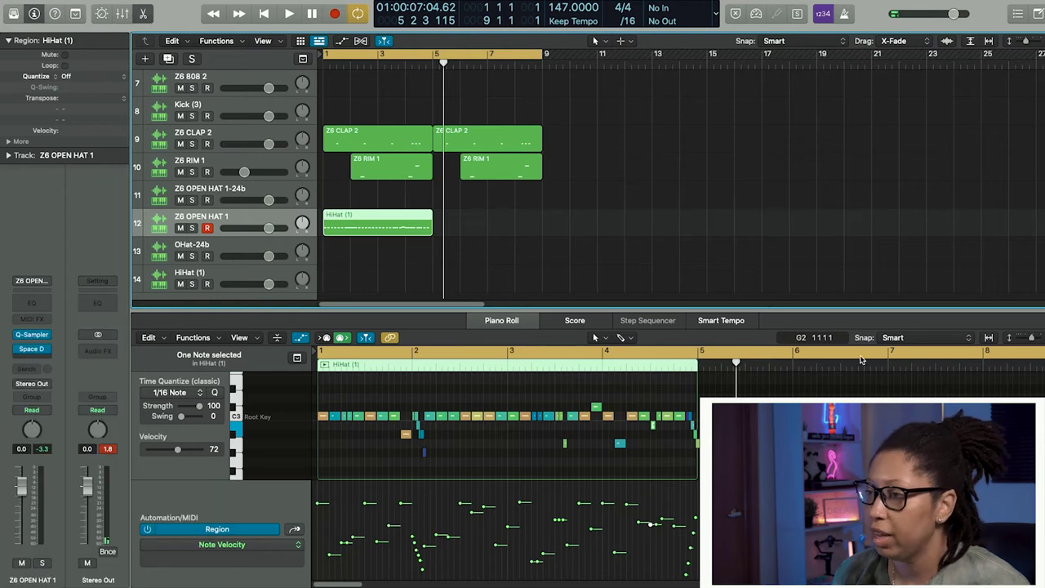
key("space")
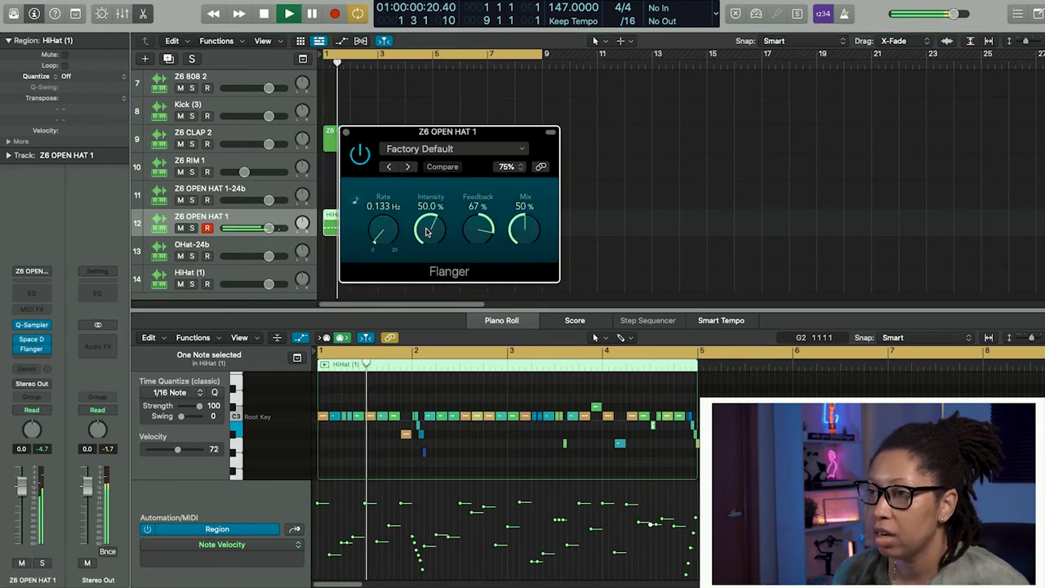
Set the open hat Flanger's mix to 32% and feedback to 49%, and lower its intensity
left_click_drag(522, 230, 514, 255)
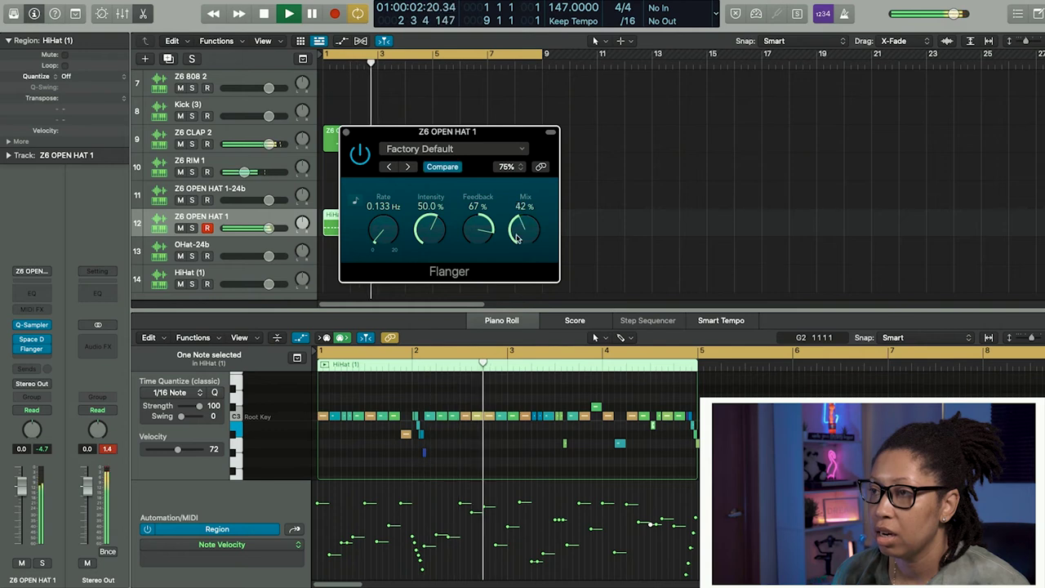
left_click_drag(466, 227, 473, 241)
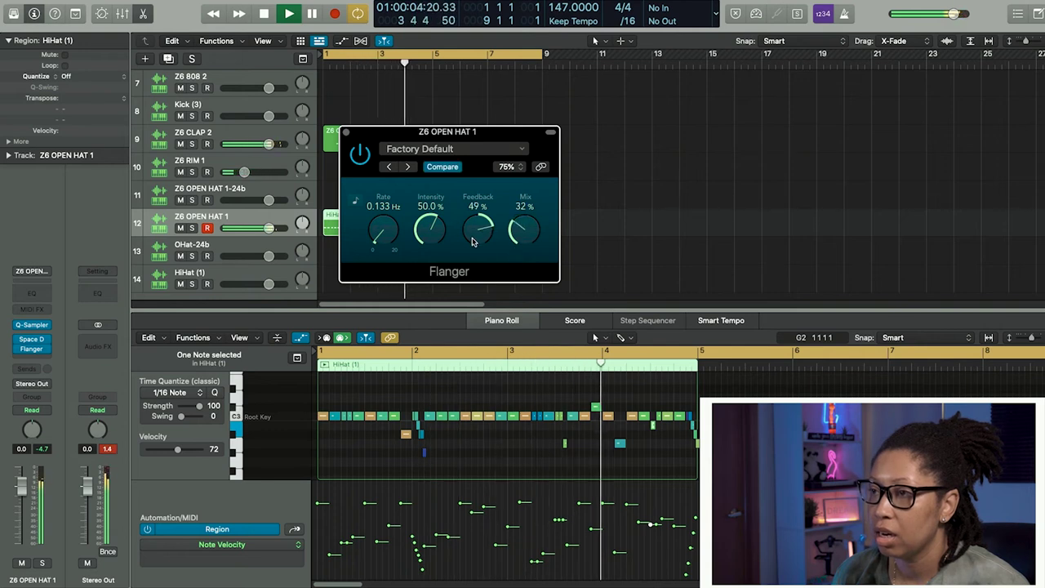
left_click_drag(425, 219, 423, 230)
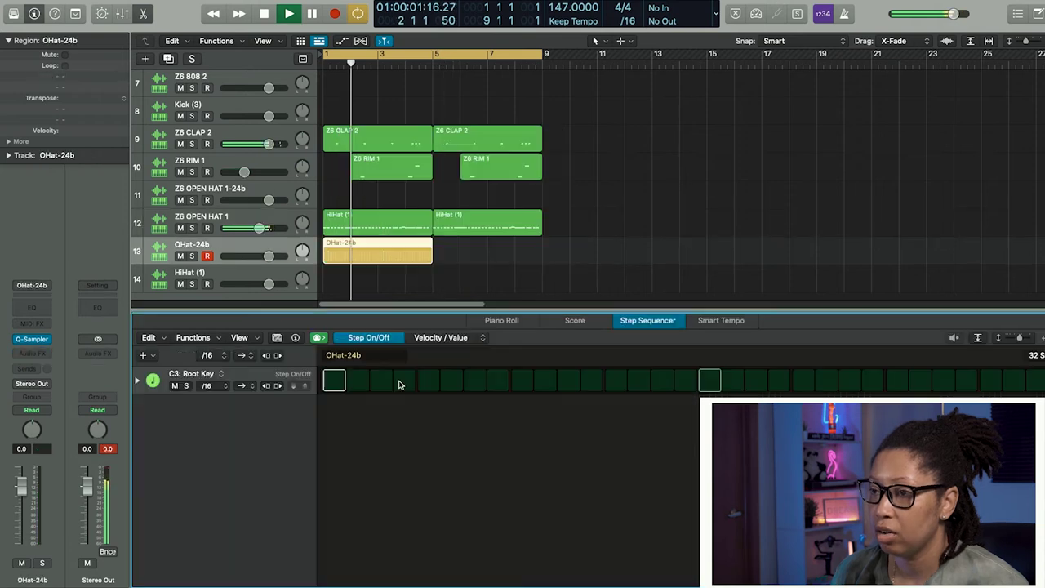
Build an eight-bar OHat-24b part with an open-hat hit on each bar's fifth sixteenth step, and lower the track's fader to -9.2 dB
left_click(403, 380)
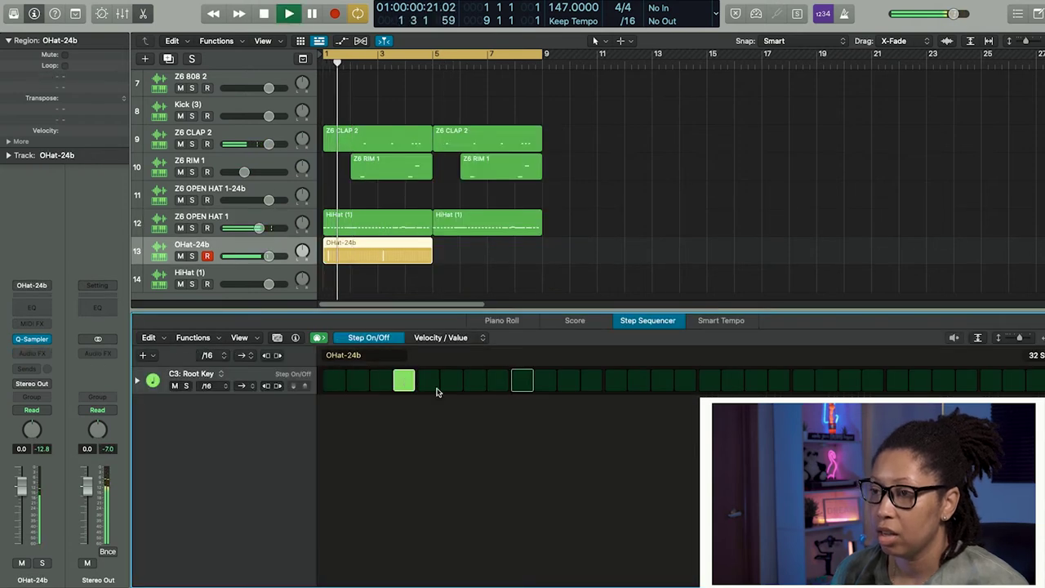
key("space")
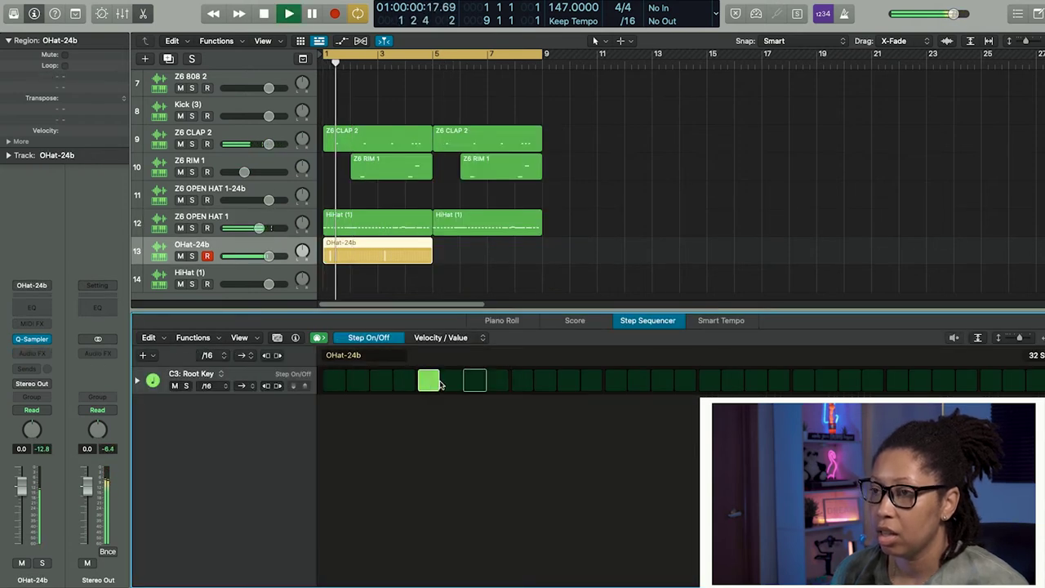
key("space")
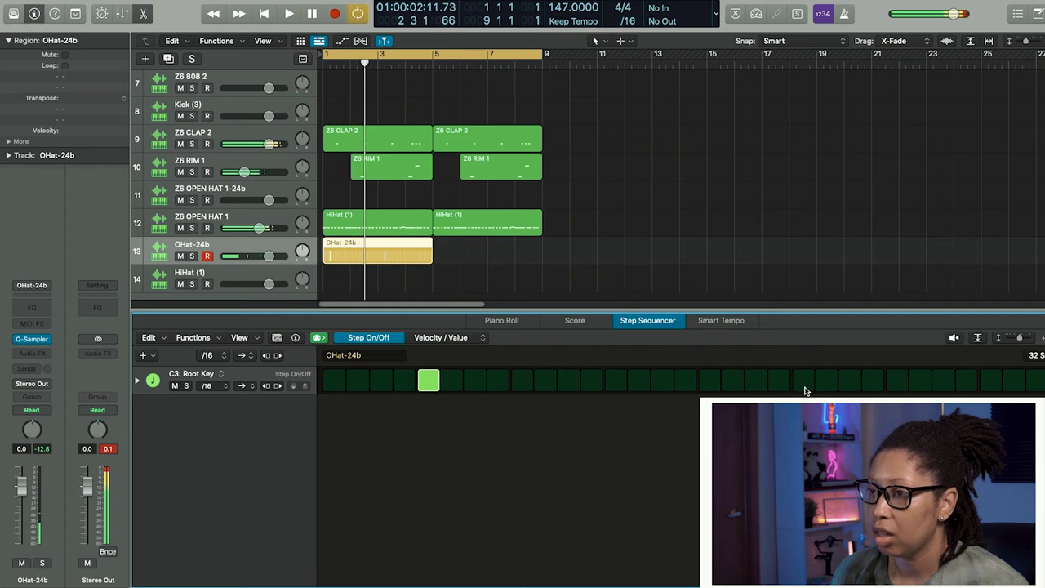
key("space")
scroll(640, 229, "down", 2)
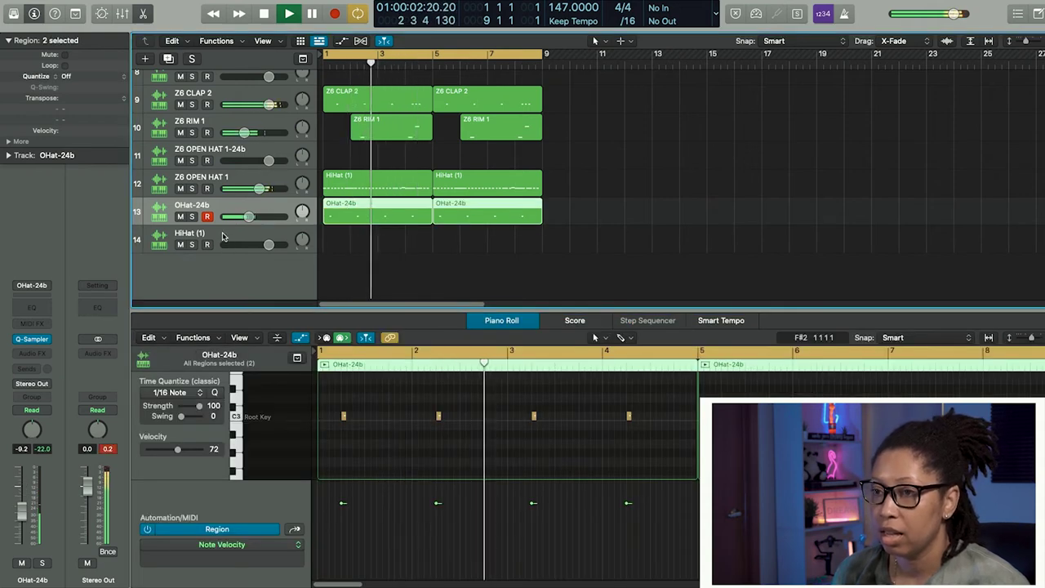
Program a 64-step pattern on the HiHat (1) track with hits on steps 13, 15, 45, 47, 49 and 51, and reduce their velocities
left_click(222, 236)
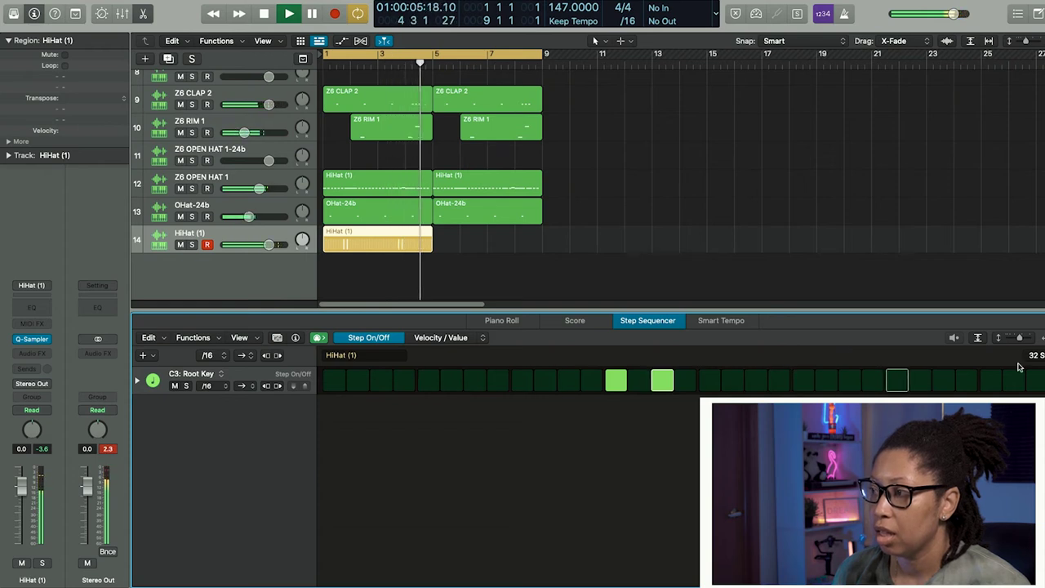
key("space")
left_click(1033, 385)
left_click(733, 380)
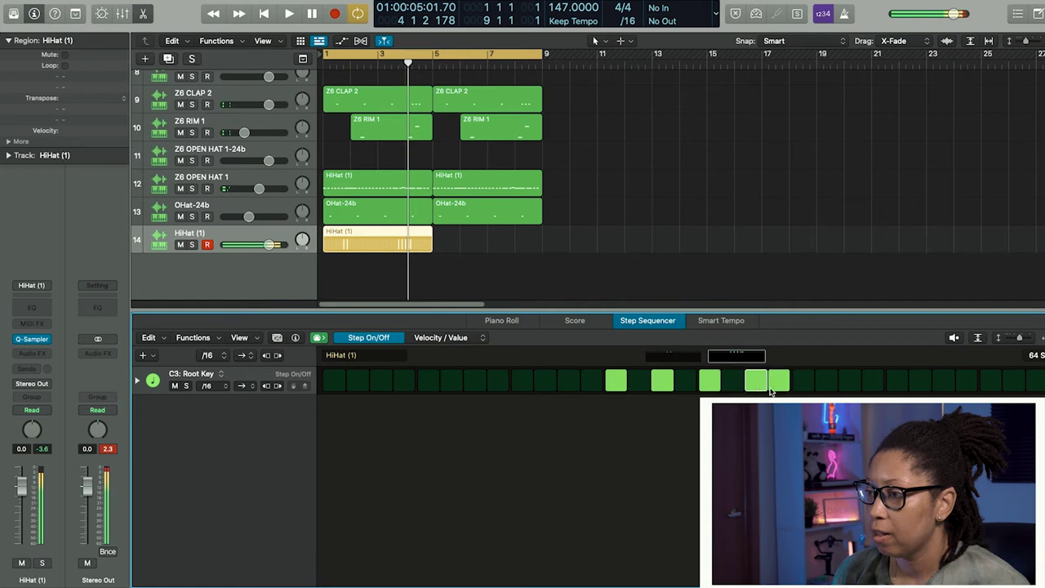
left_click(136, 381)
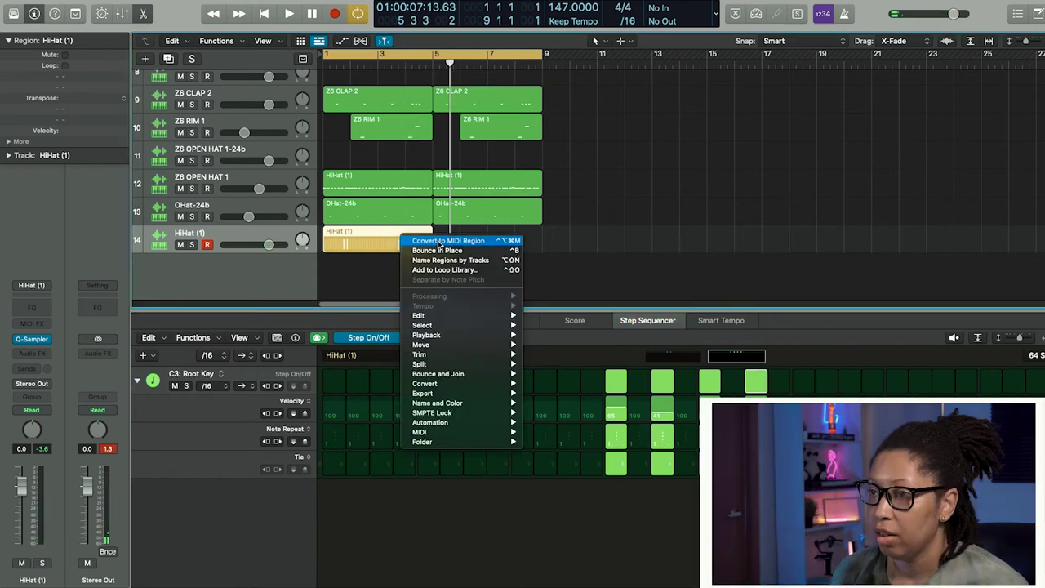
Convert the HiHat (1) pattern to a MIDI region and insert a Stereo Delay on its track
left_click(438, 241)
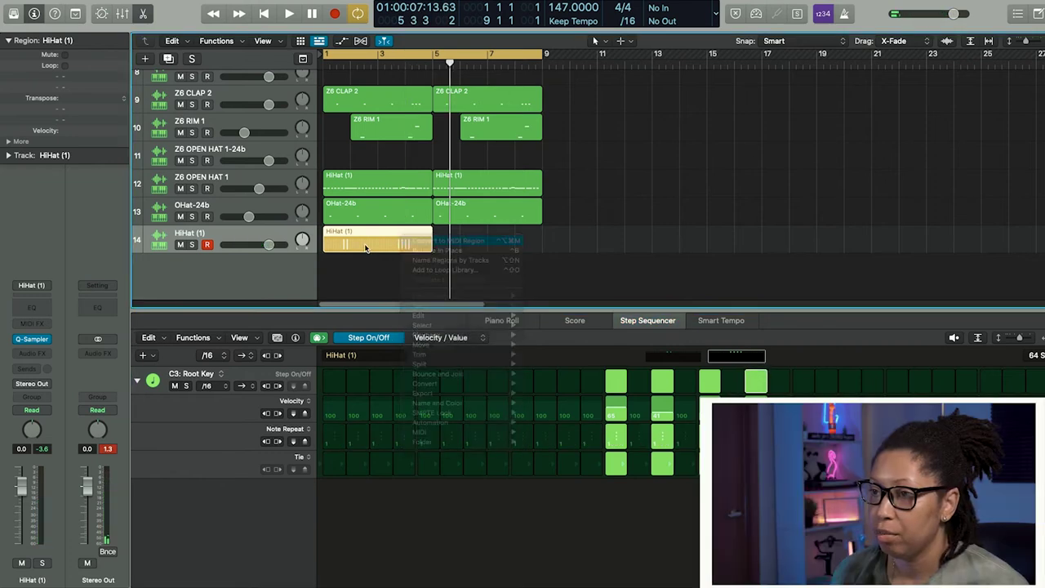
left_click(31, 353)
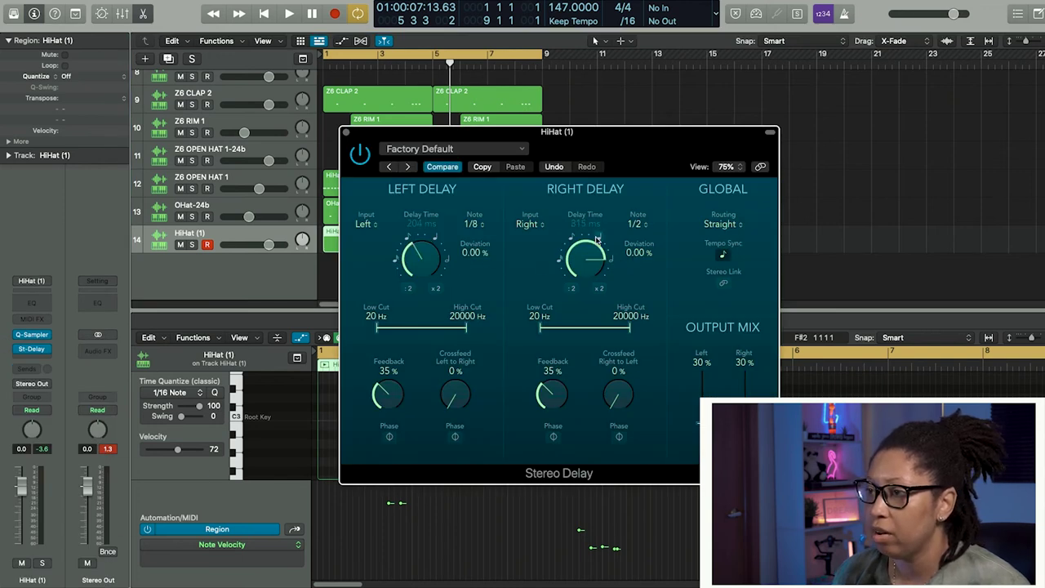
key("space")
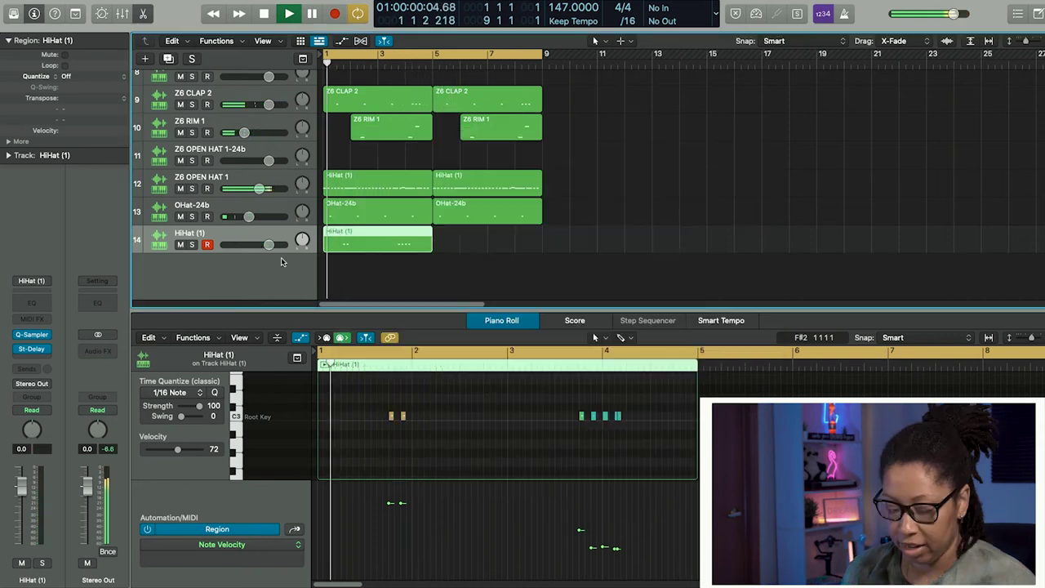
Solo the HiHat (1) track during playback and lower the velocity of its second bar 1 note to 56
key("s")
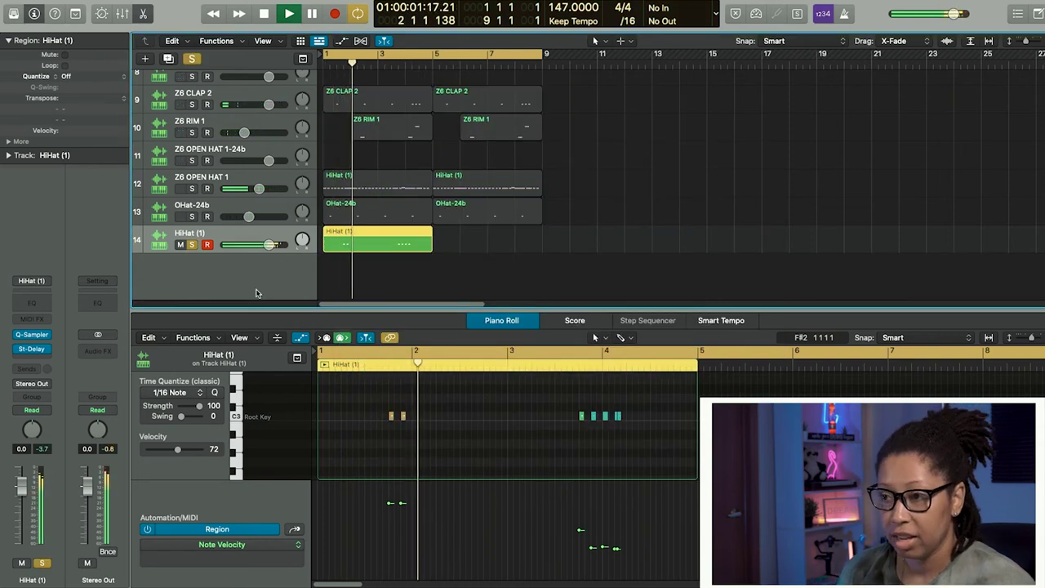
key("space")
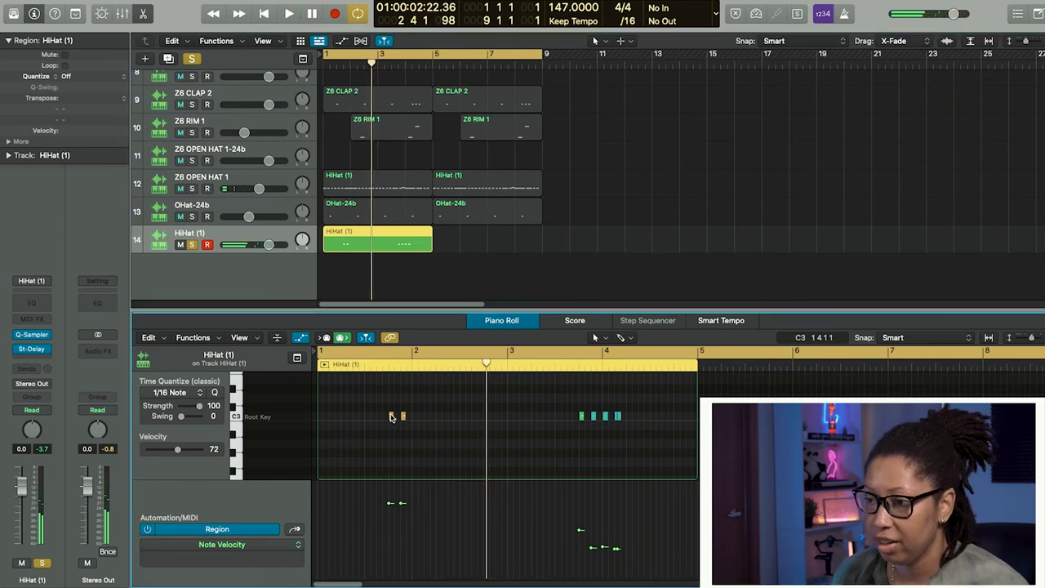
left_click_drag(396, 503, 402, 529)
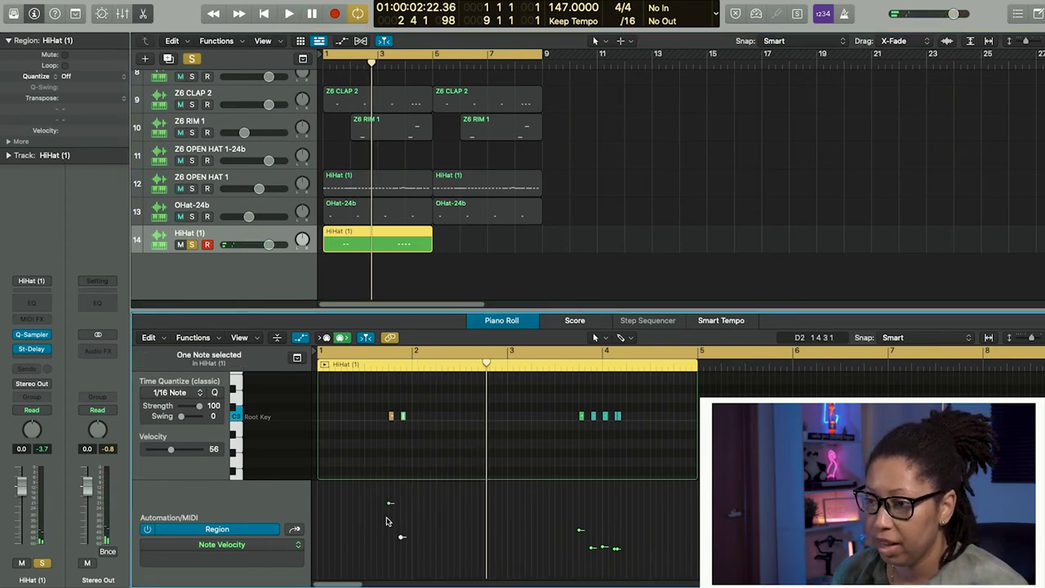
double_click(372, 364)
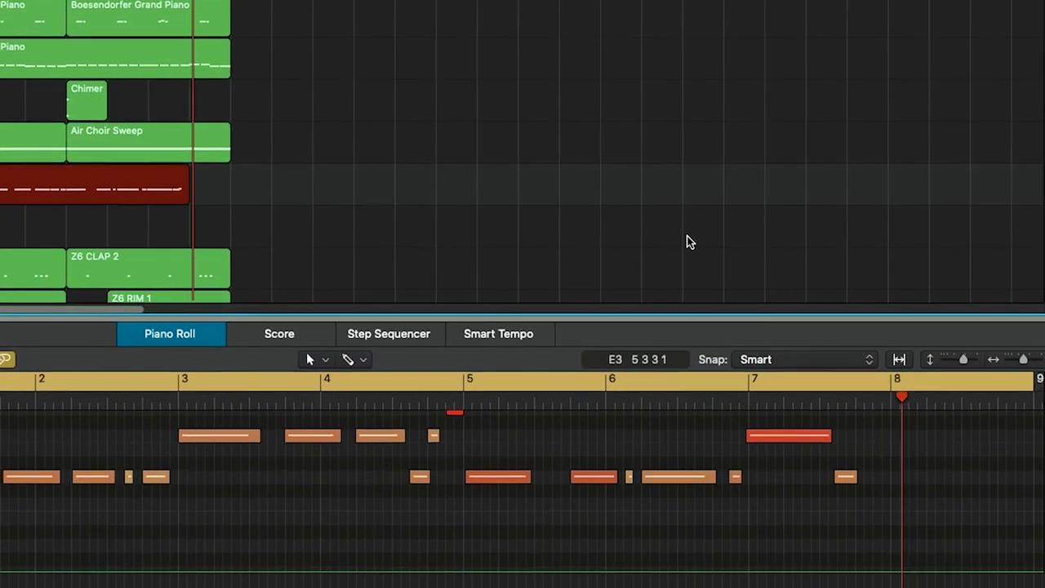
Finish recording the eight-bar 808 part on Z6 808 2 and correct the pitches of its closing bar 8 notes
key("space")
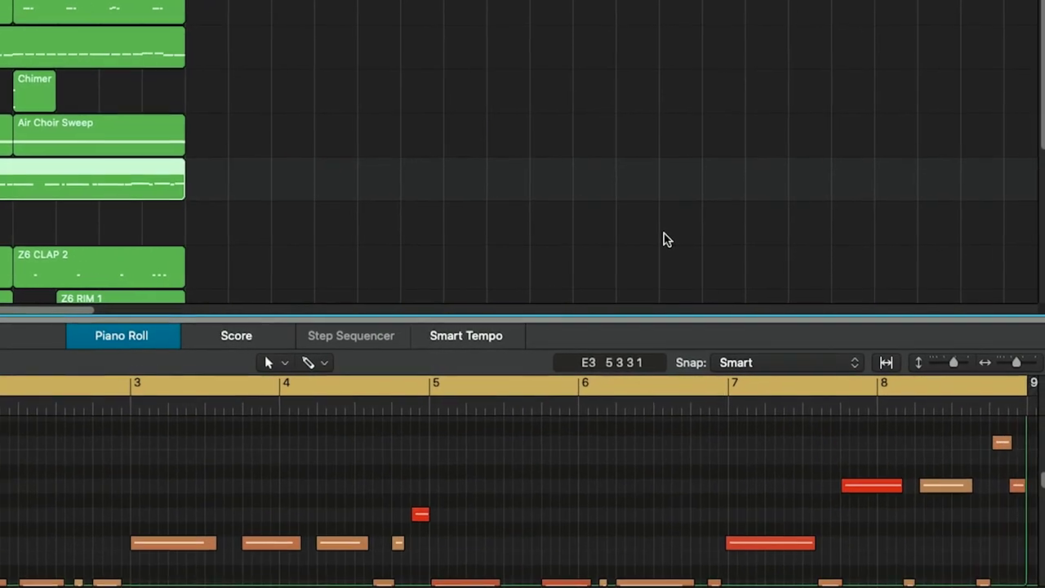
left_click_drag(1020, 416, 1016, 384)
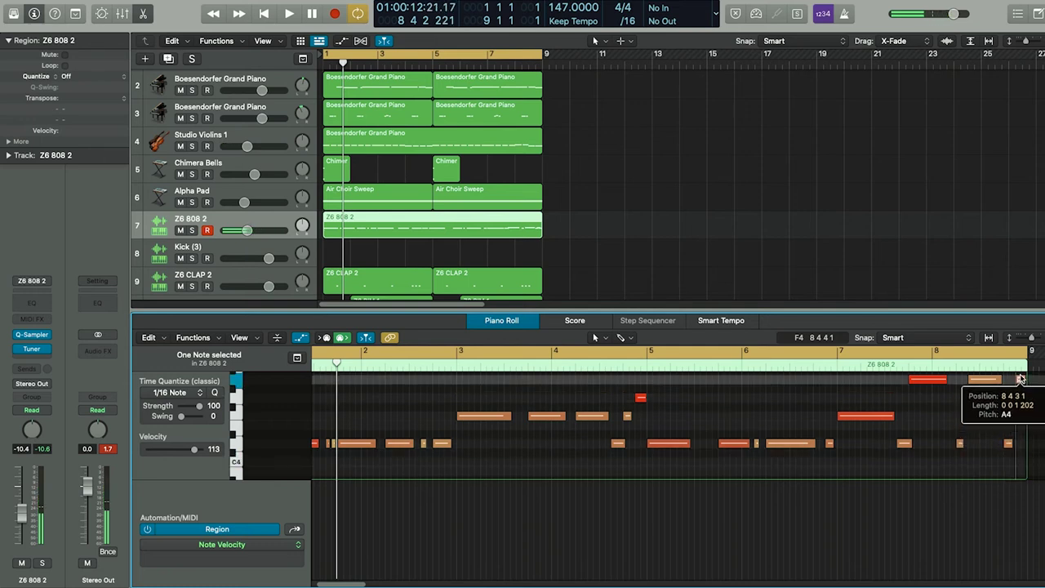
left_click_drag(1019, 380, 986, 415)
key("space")
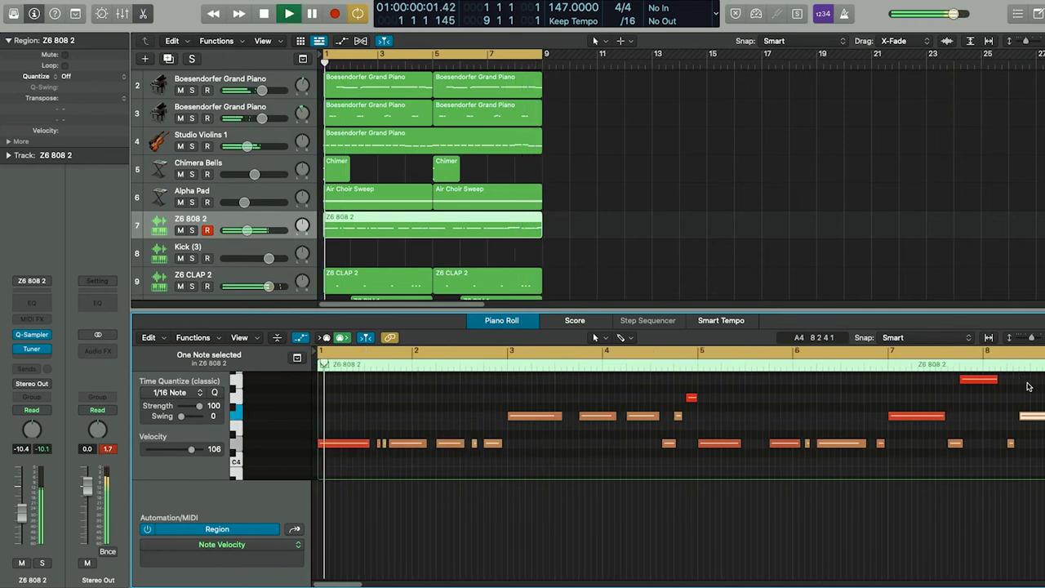
Raise the 808 notes' velocities to 127, but lower those of the short notes in bar 1 and late bar 4
key("super+a")
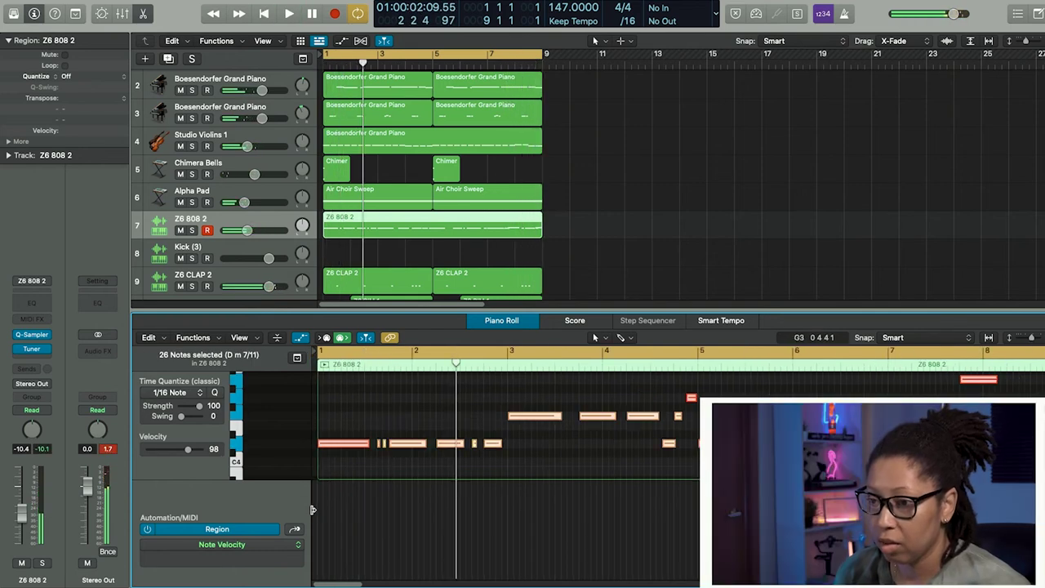
left_click(295, 545)
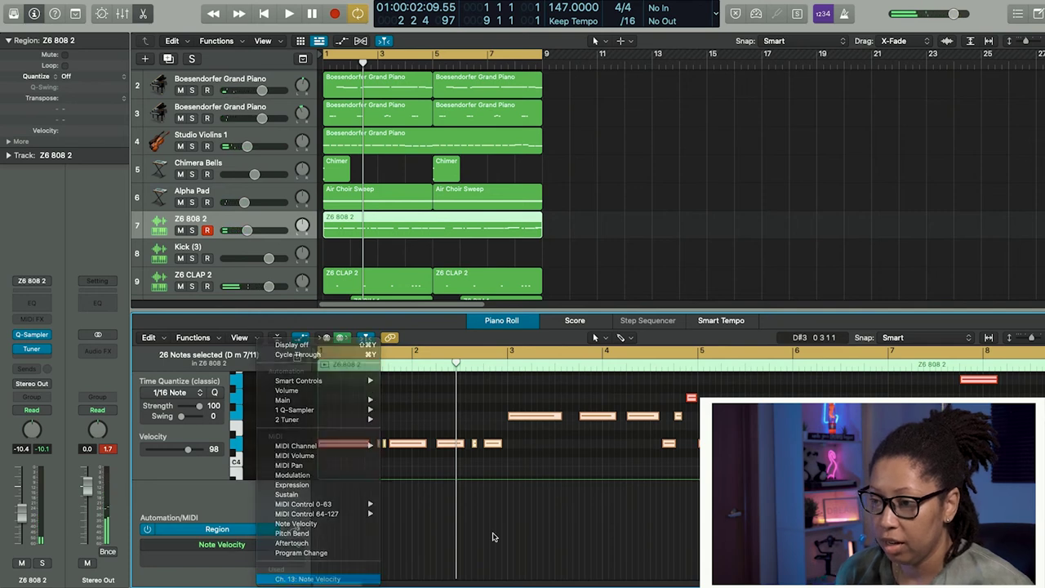
left_click(318, 579)
left_click_drag(378, 502, 378, 529)
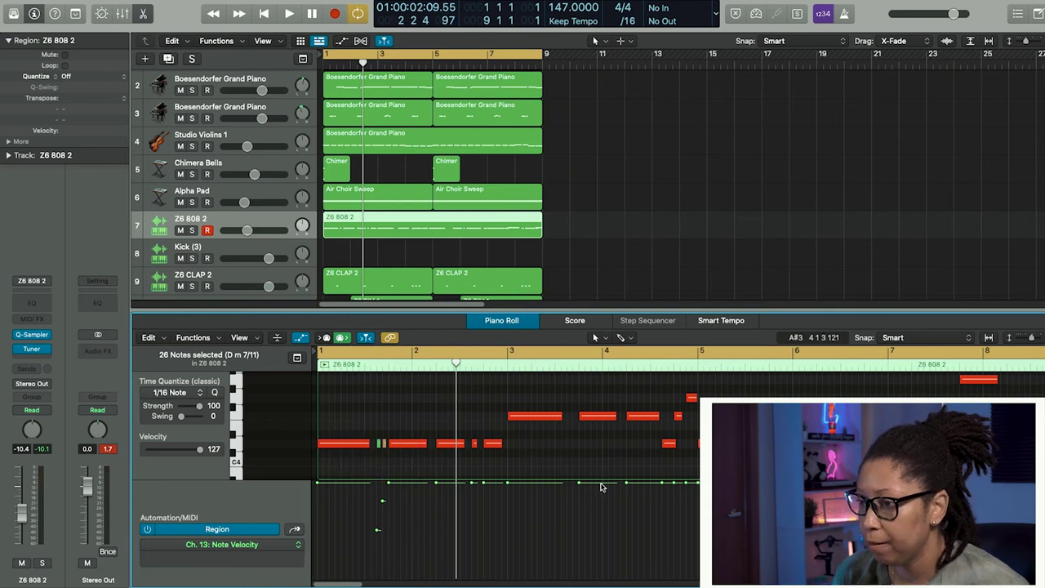
left_click(663, 485)
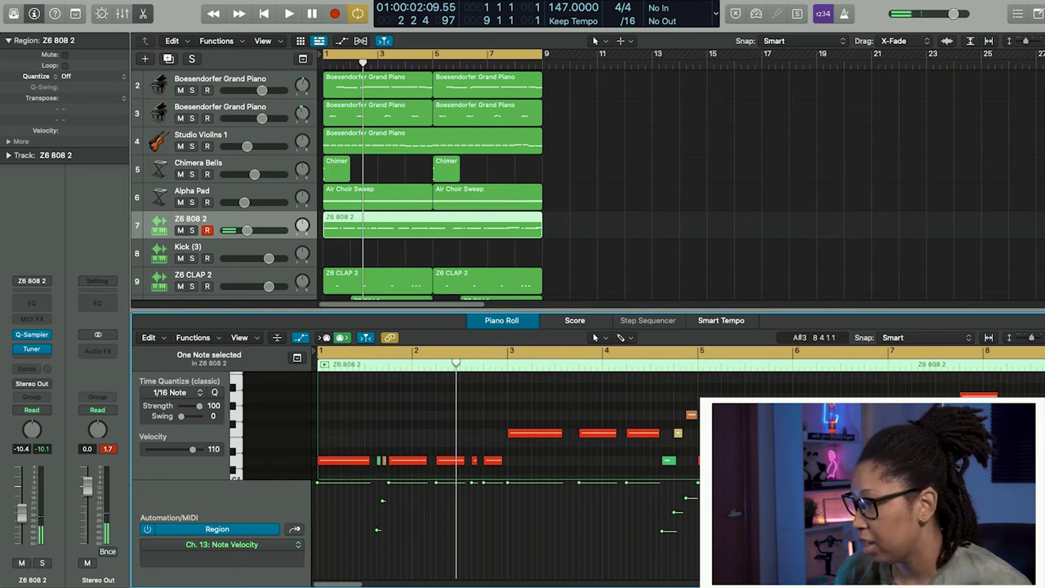
key("space")
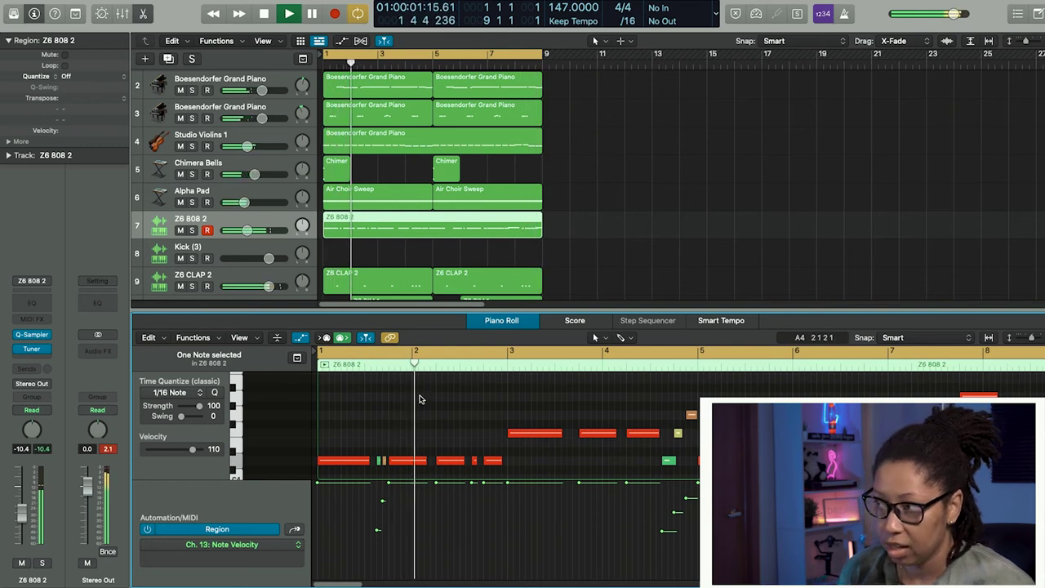
key("space")
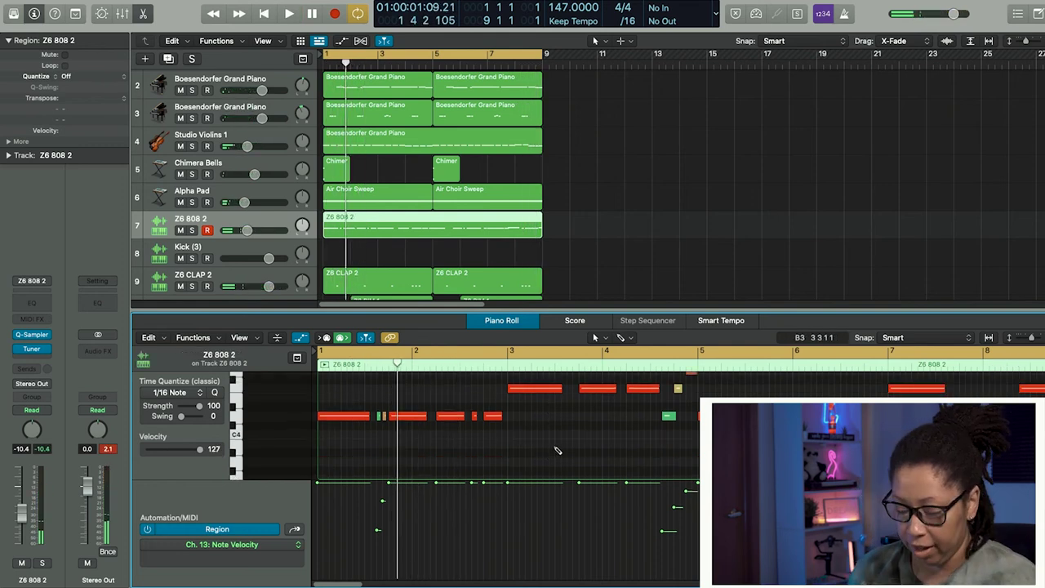
Transpose all the 808 notes down an octave and play the beat
key("super+a")
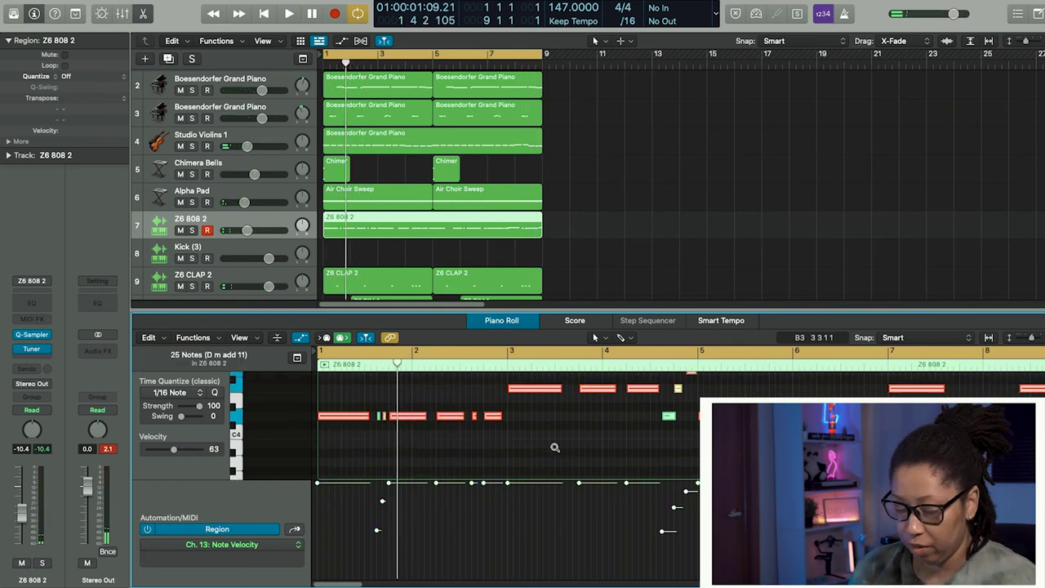
key("alt+shift+Down")
left_click(733, 231)
key("space")
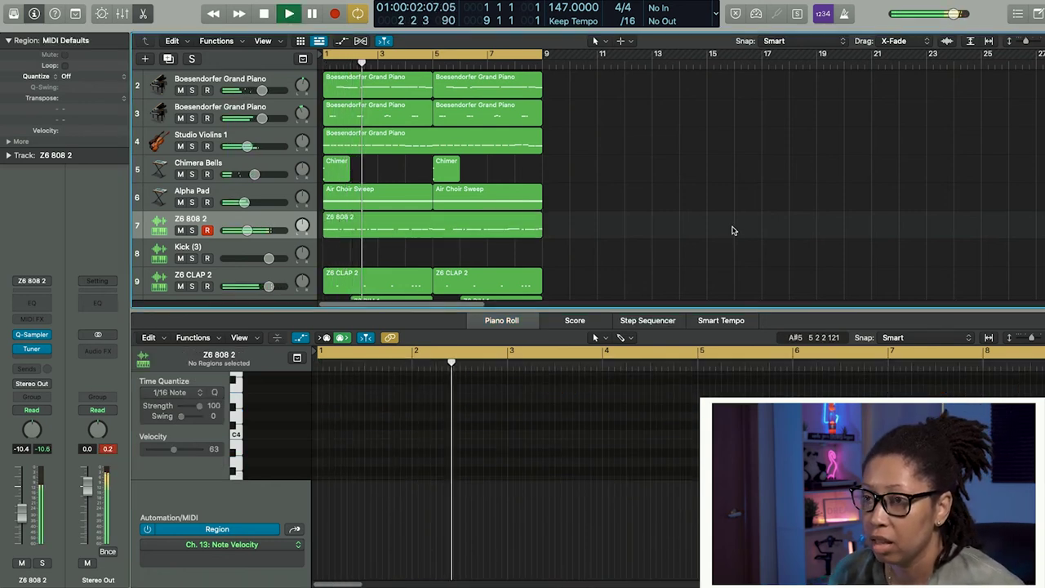
Record an eight-bar kick part on the Kick (3) track and play it with the fader at -14.0 dB
key("Down")
key("r")
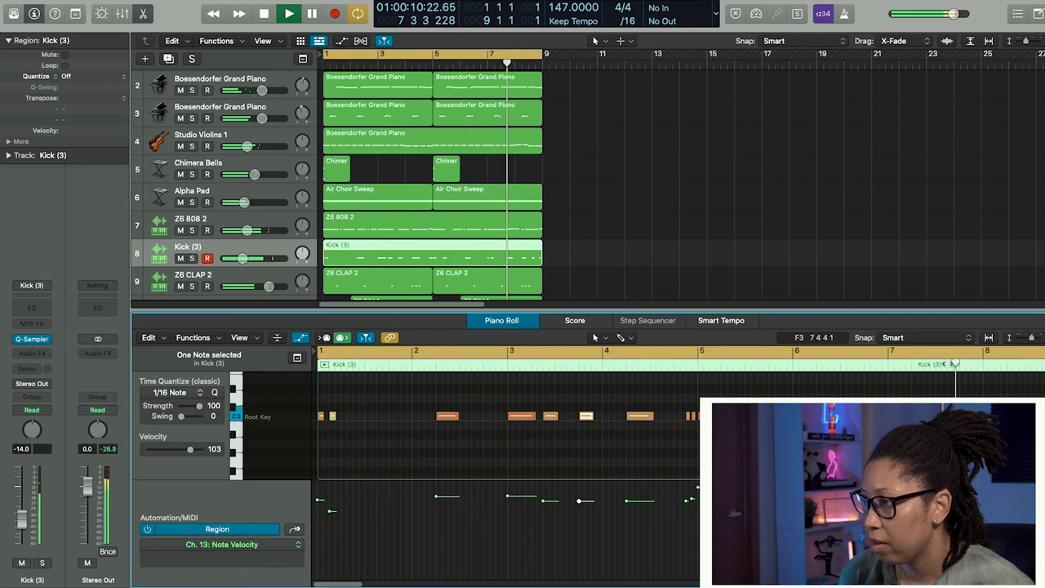
key("space")
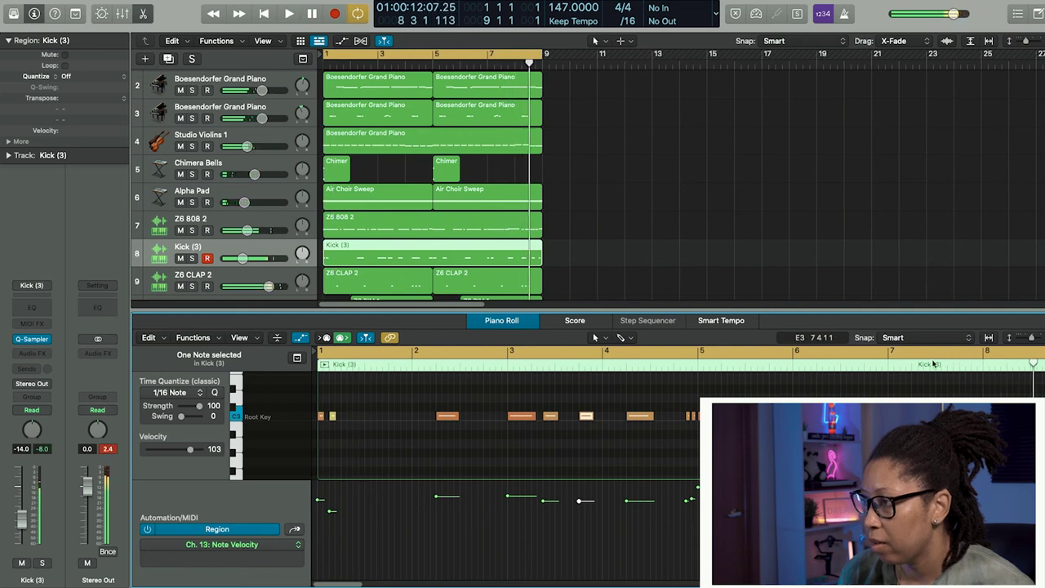
key("space")
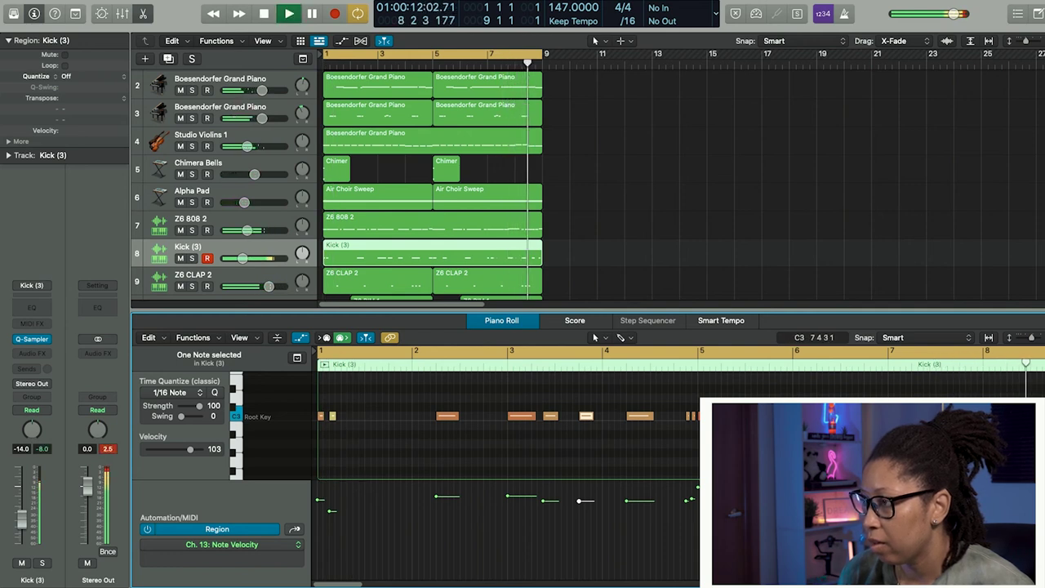
Set the kick notes' velocities to 127 and place a copy of the bar 2 kick note on beat 4 of bar 1
left_click_drag(447, 418, 423, 418)
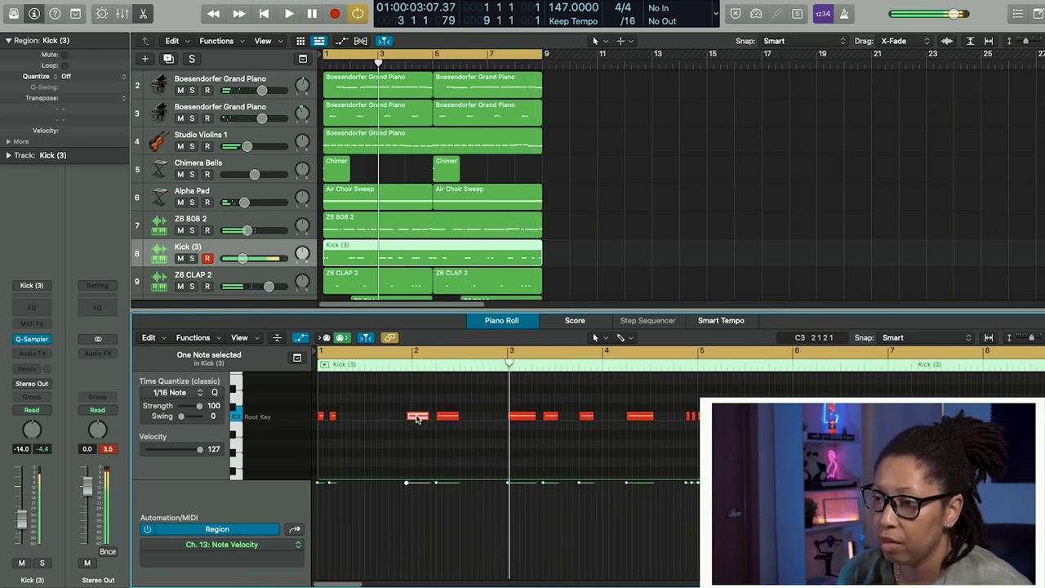
key("space")
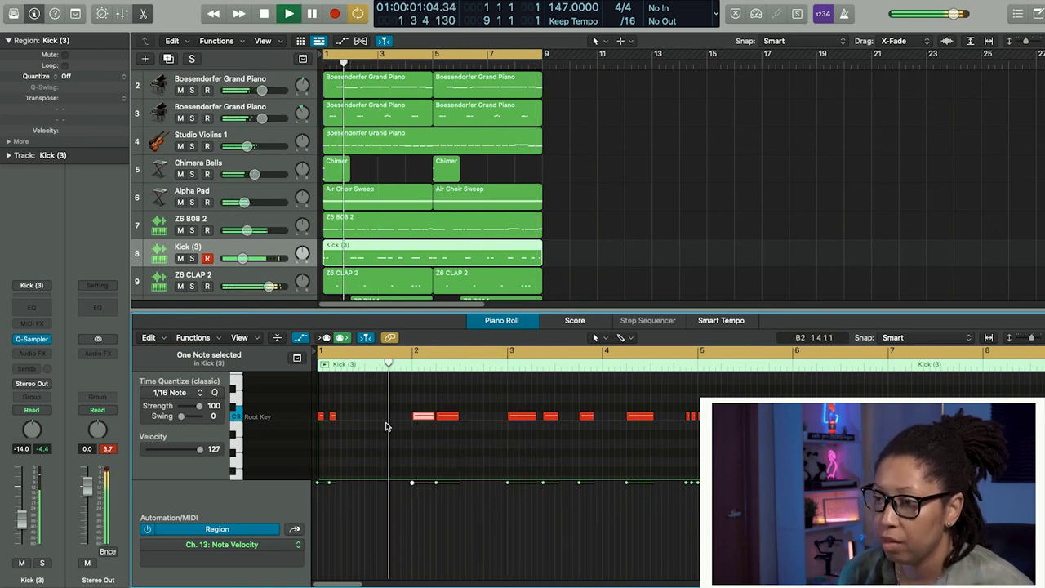
key("space")
left_click_drag(423, 418, 398, 420)
key("space")
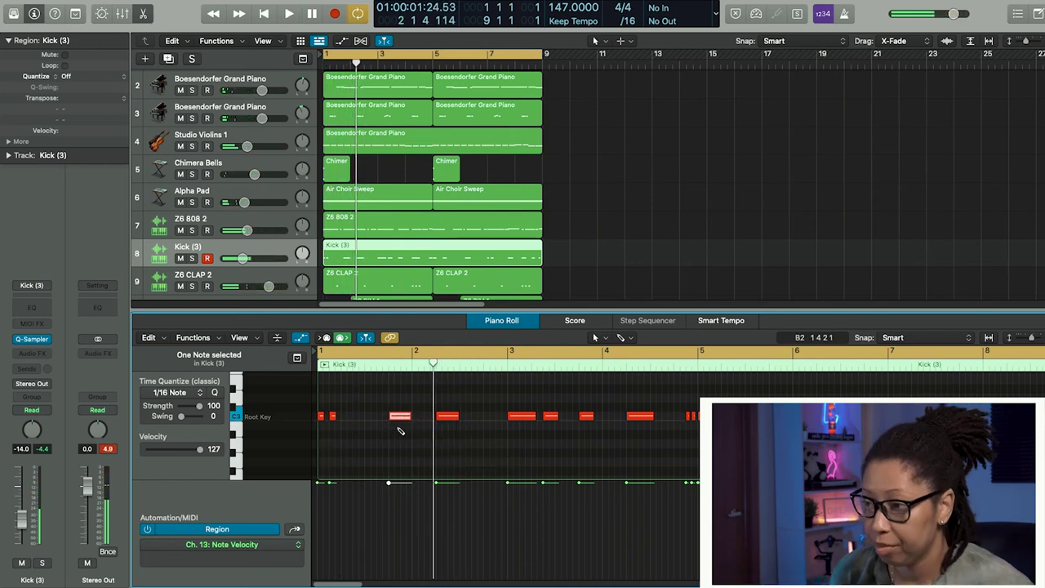
Lower the velocities of the two short kick notes at the end of bar 4 and deselect the region
mouse_move(687, 485)
left_mouse_down()
mouse_move(686, 506)
mouse_move(692, 493)
left_mouse_up()
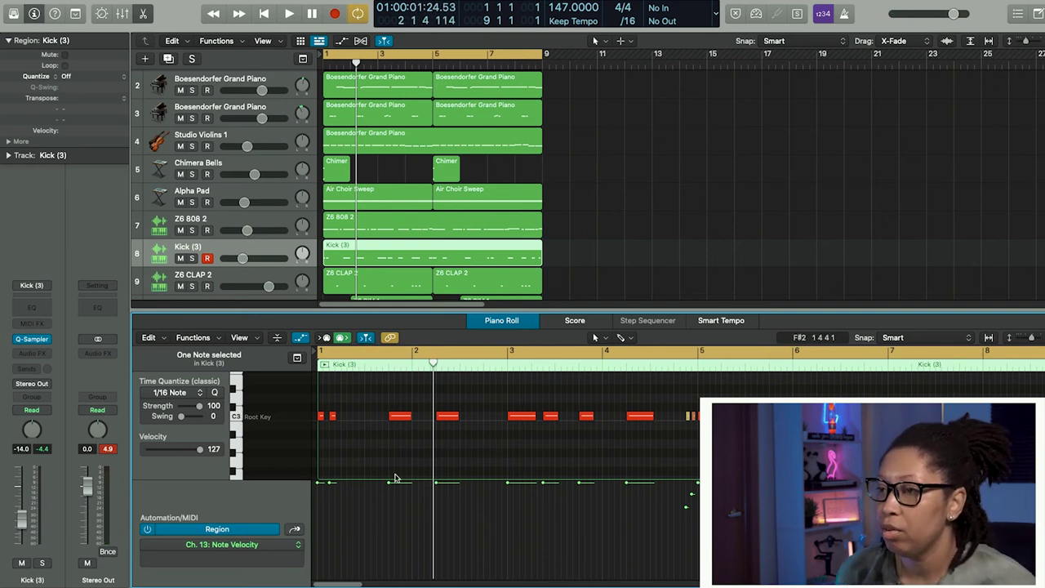
left_click(733, 185)
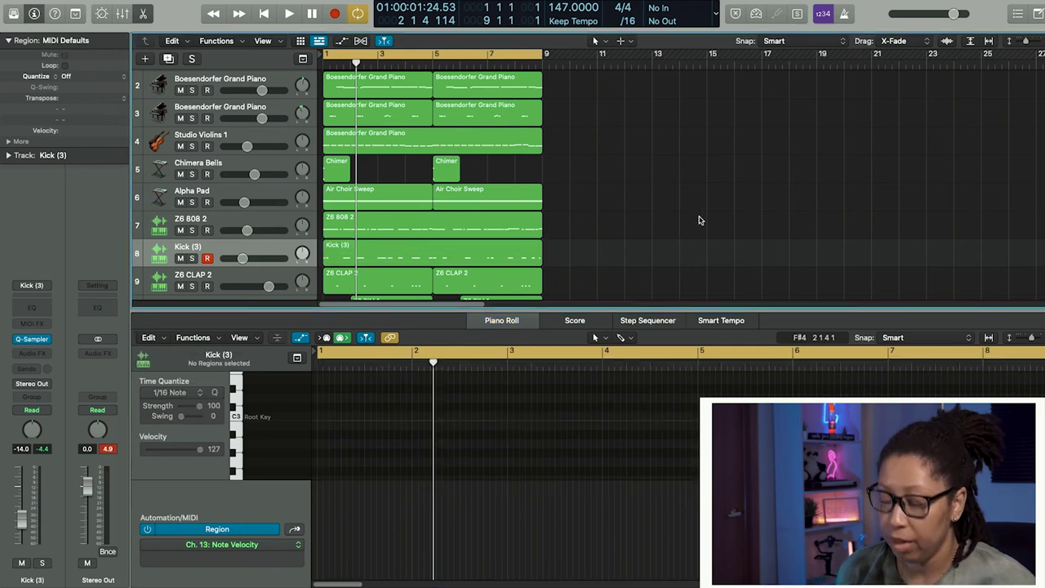